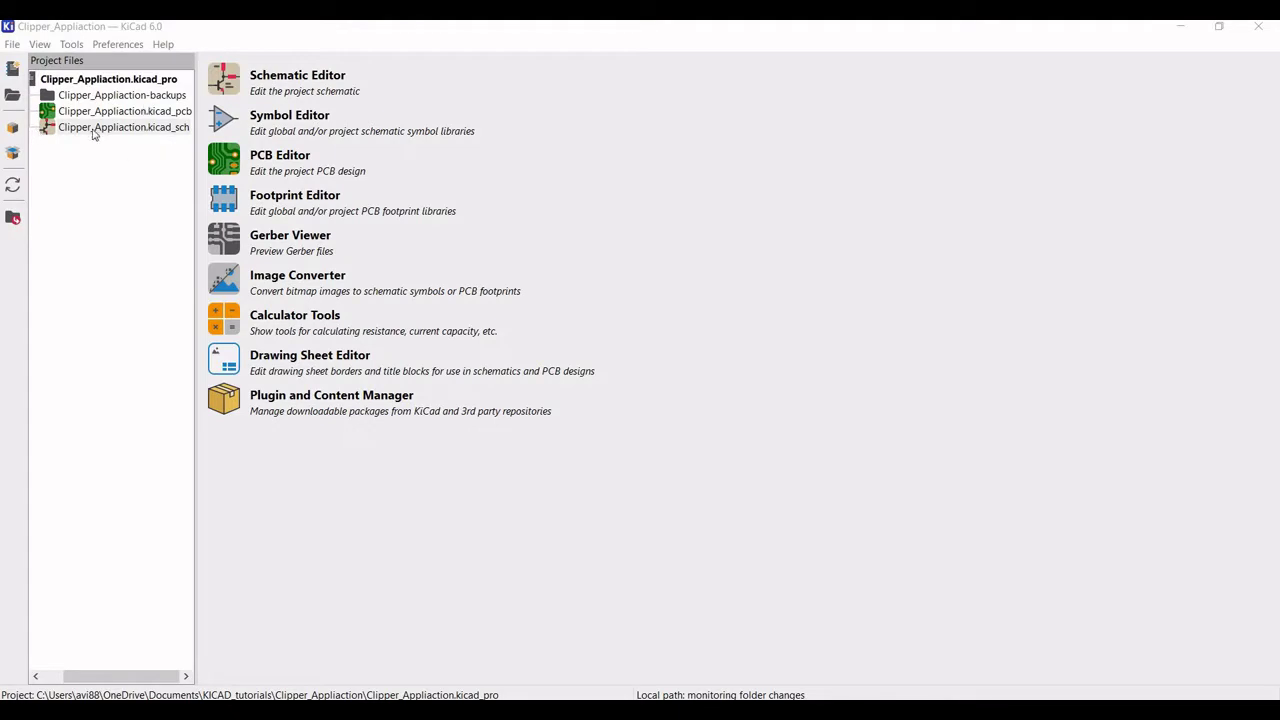
# Open the project schematic Clipper_Appliaction.kicad_sch in the Schematic Editor.
pyautogui.doubleClick(93, 128)
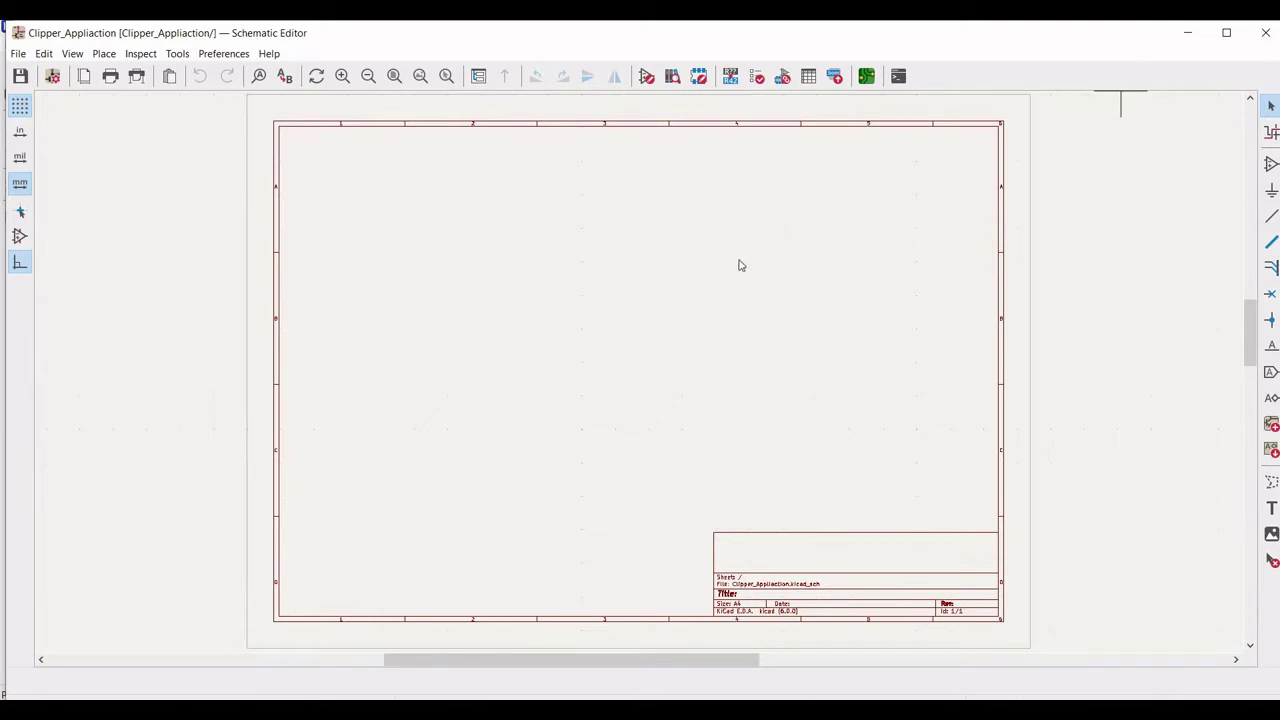
pyautogui.scroll(2, 673, 290)
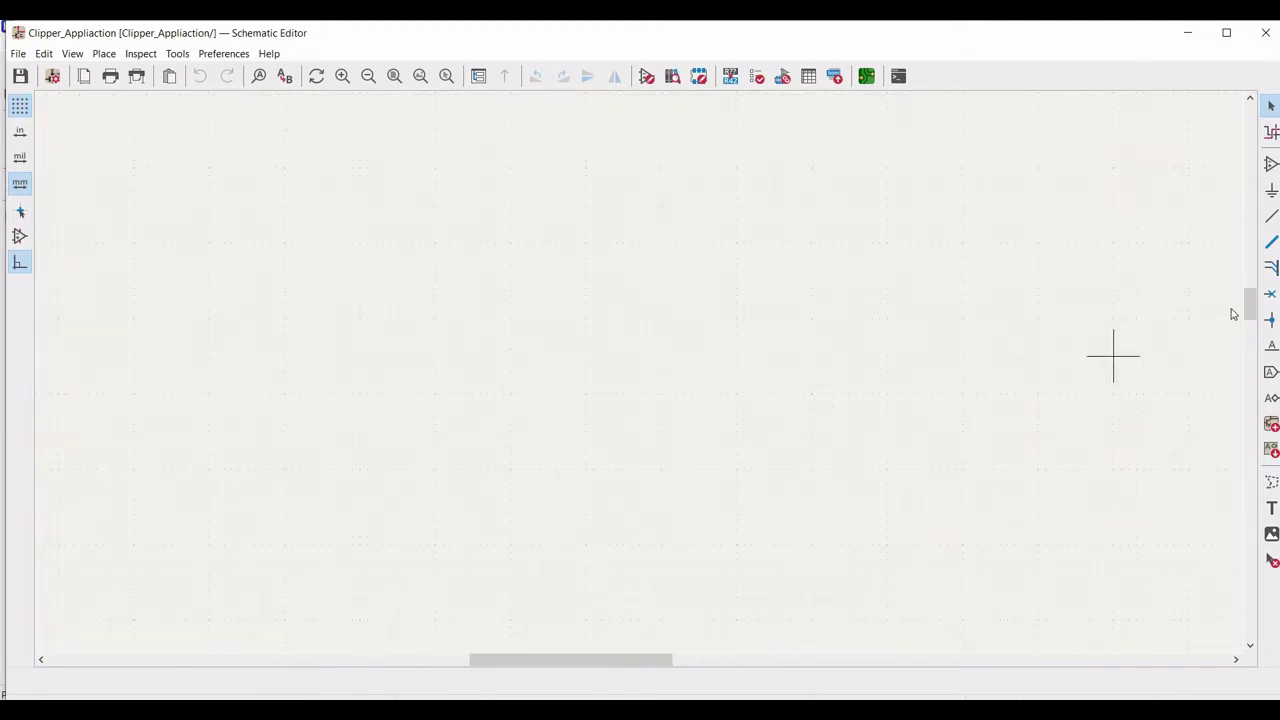
pyautogui.moveTo(1249, 305); pyautogui.dragTo(1249, 308)
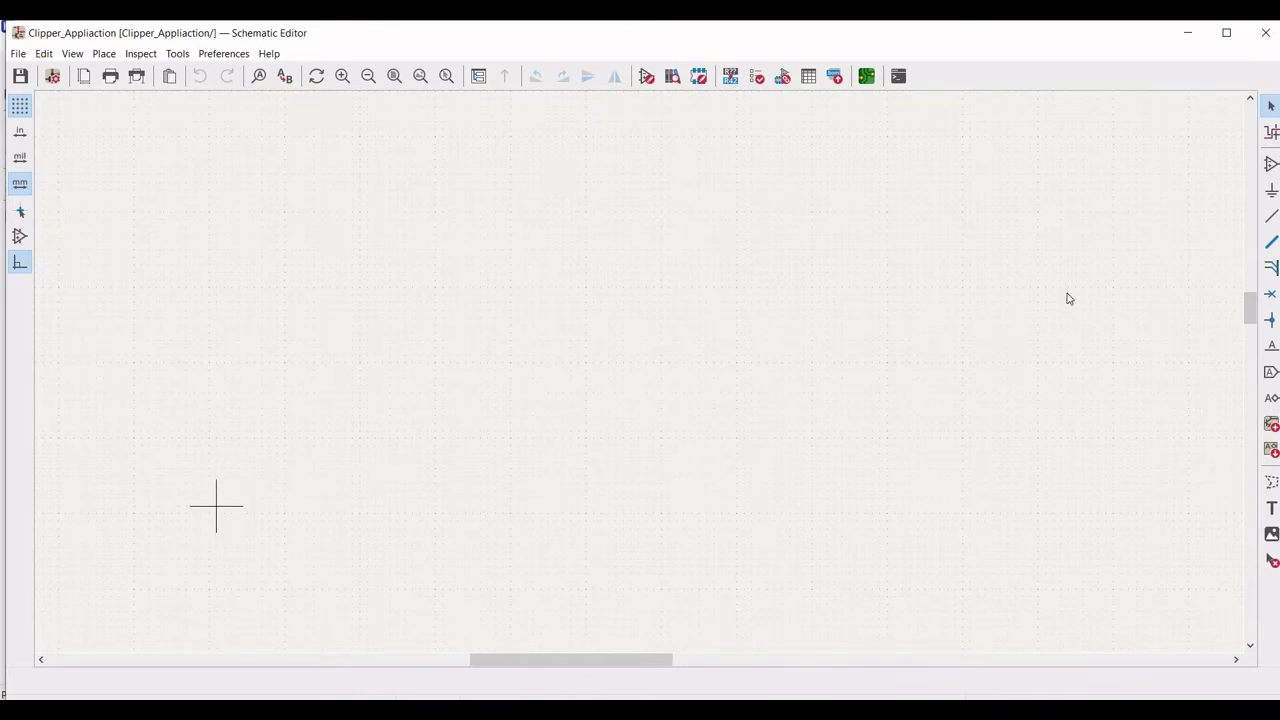
# Place a 1N914 diode symbol on the empty sheet, rotated vertically with its cathode facing up.
pyautogui.click(1271, 164)
pyautogui.click(685, 317)
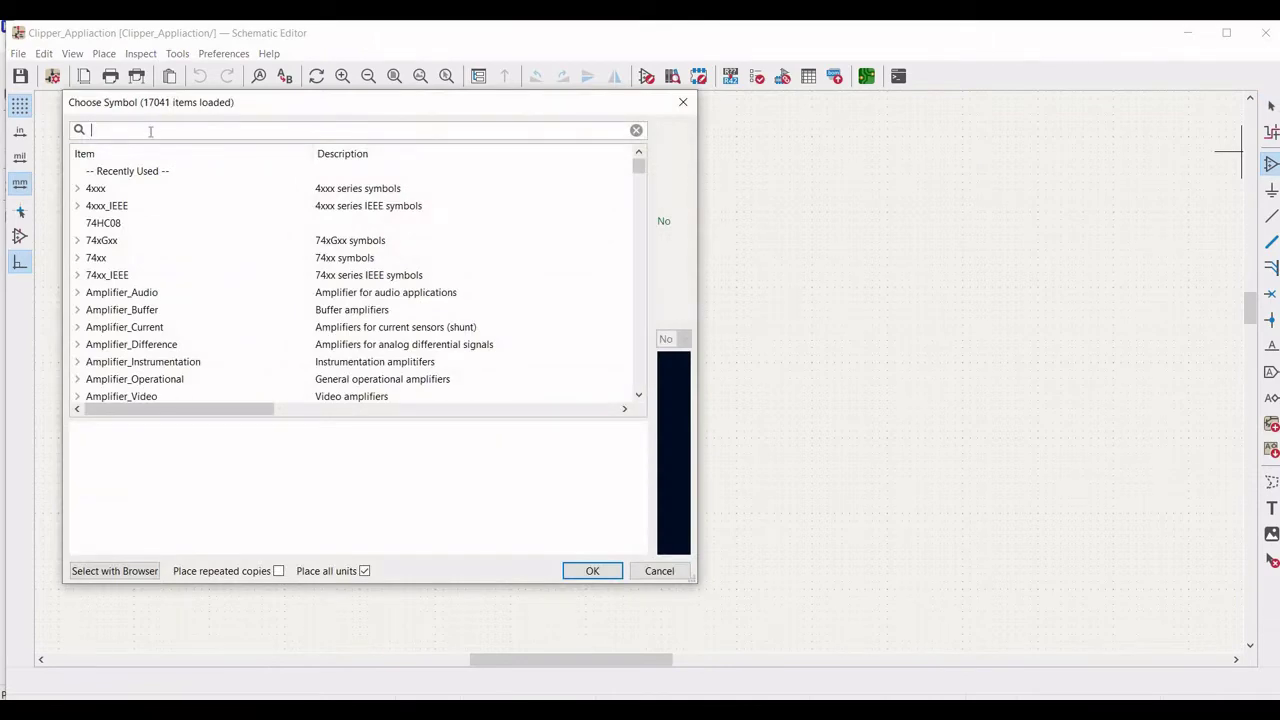
pyautogui.write('1n91')
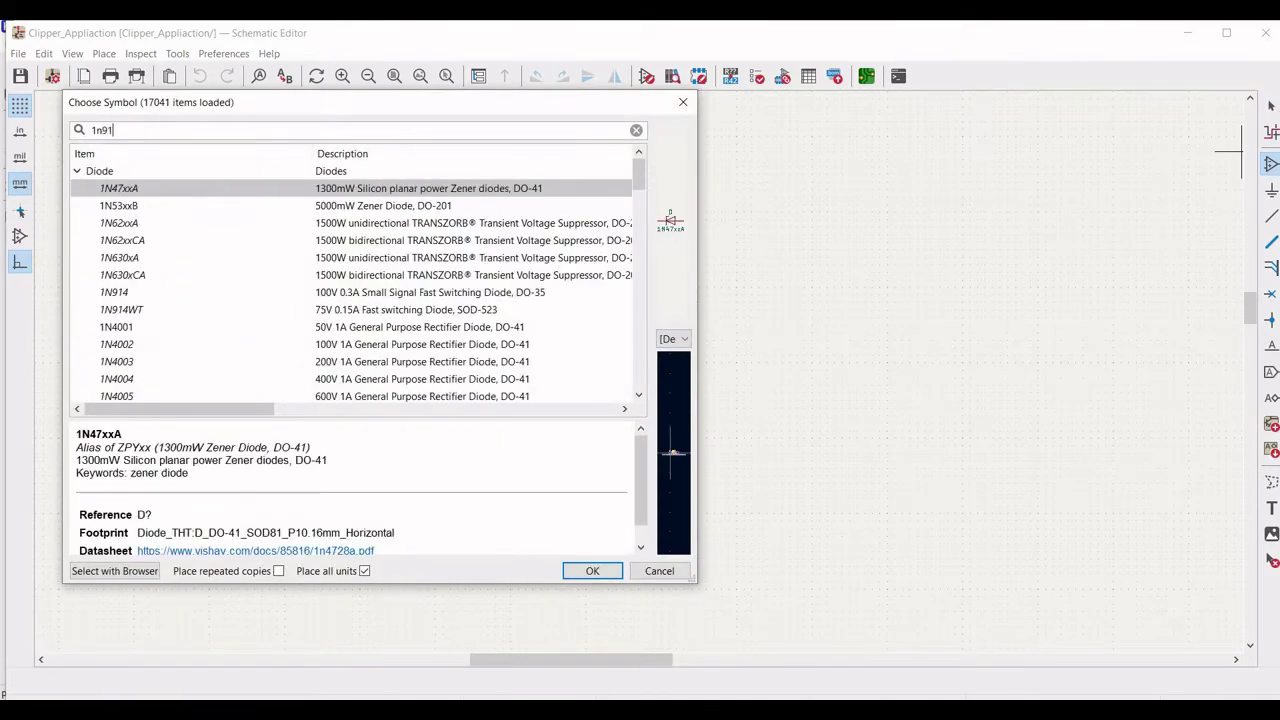
pyautogui.write('4')
pyautogui.click(130, 188)
pyautogui.click(591, 571)
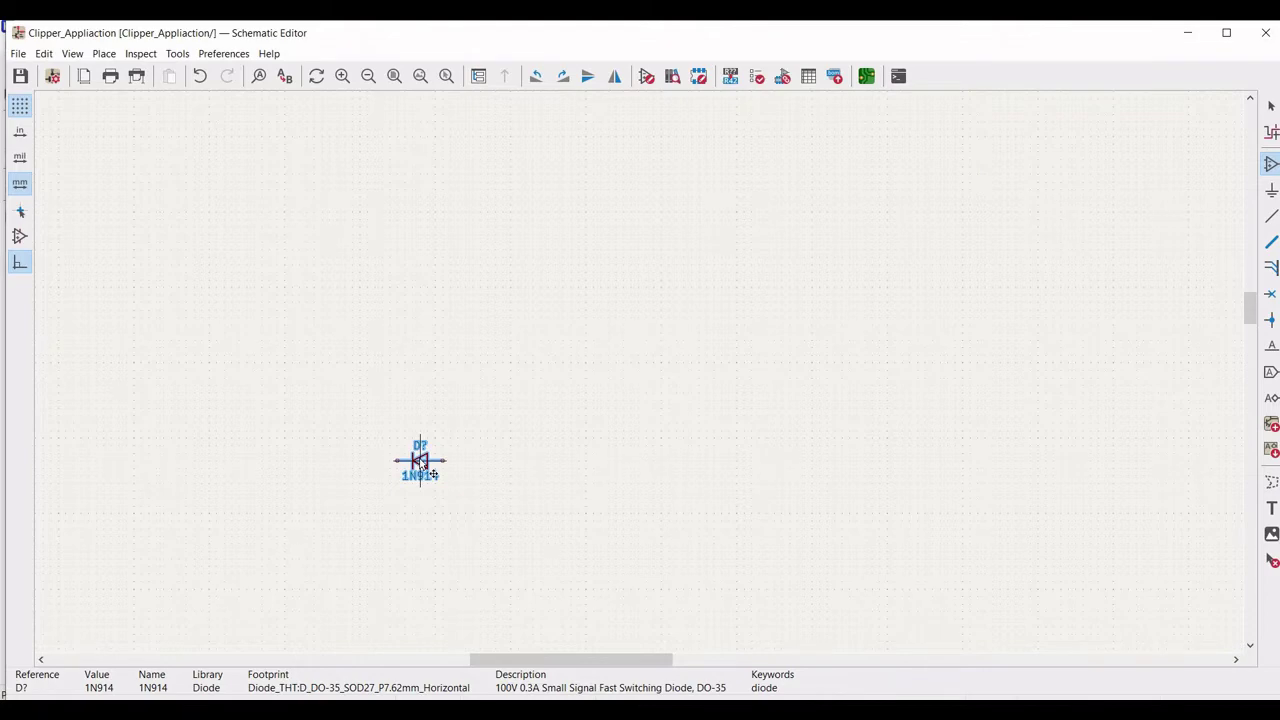
pyautogui.press('r')
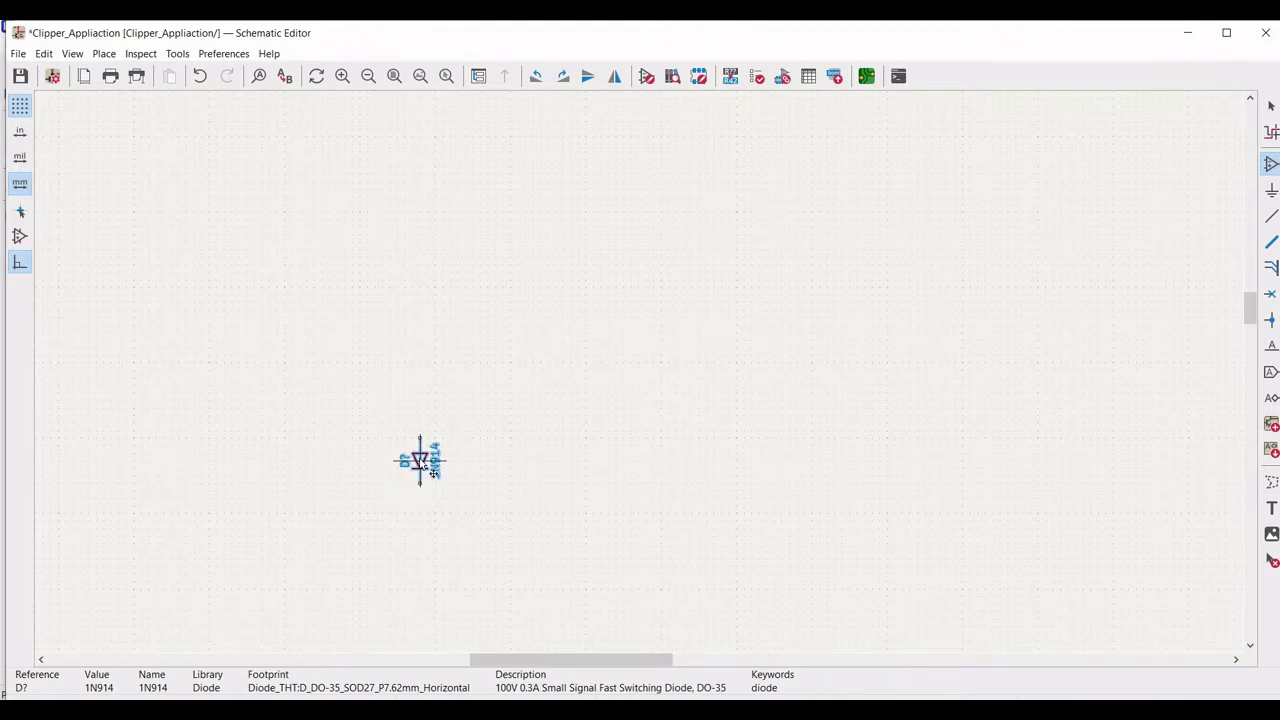
pyautogui.press('r')
pyautogui.press('r')
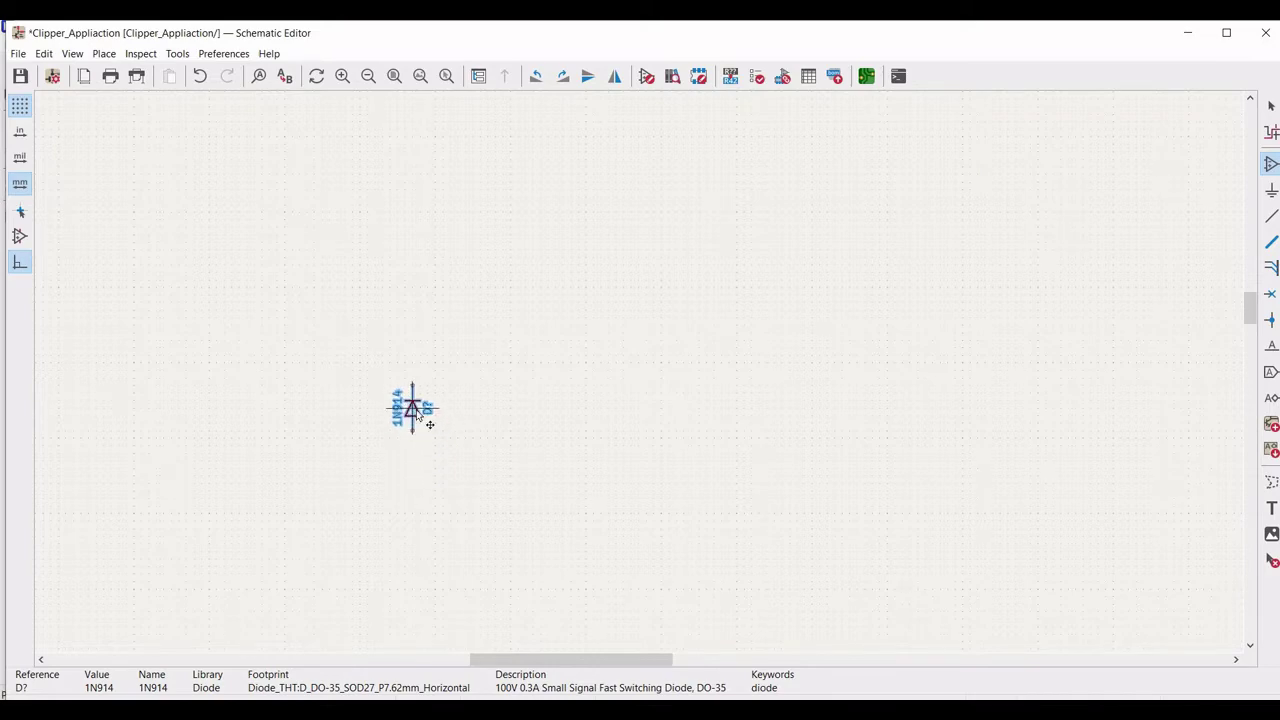
pyautogui.click(419, 410)
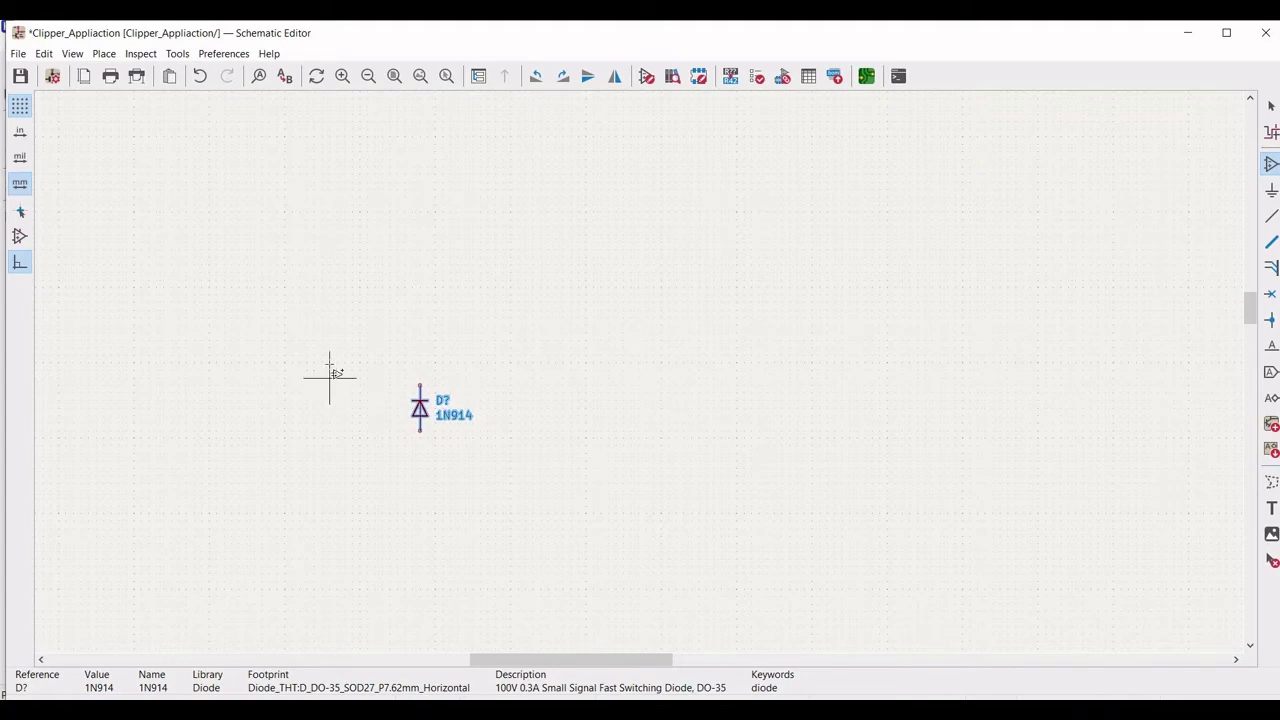
# Place a second 1N914 diode up and to the left of the first, rotated vertically with its cathode facing down.
pyautogui.click(315, 344)
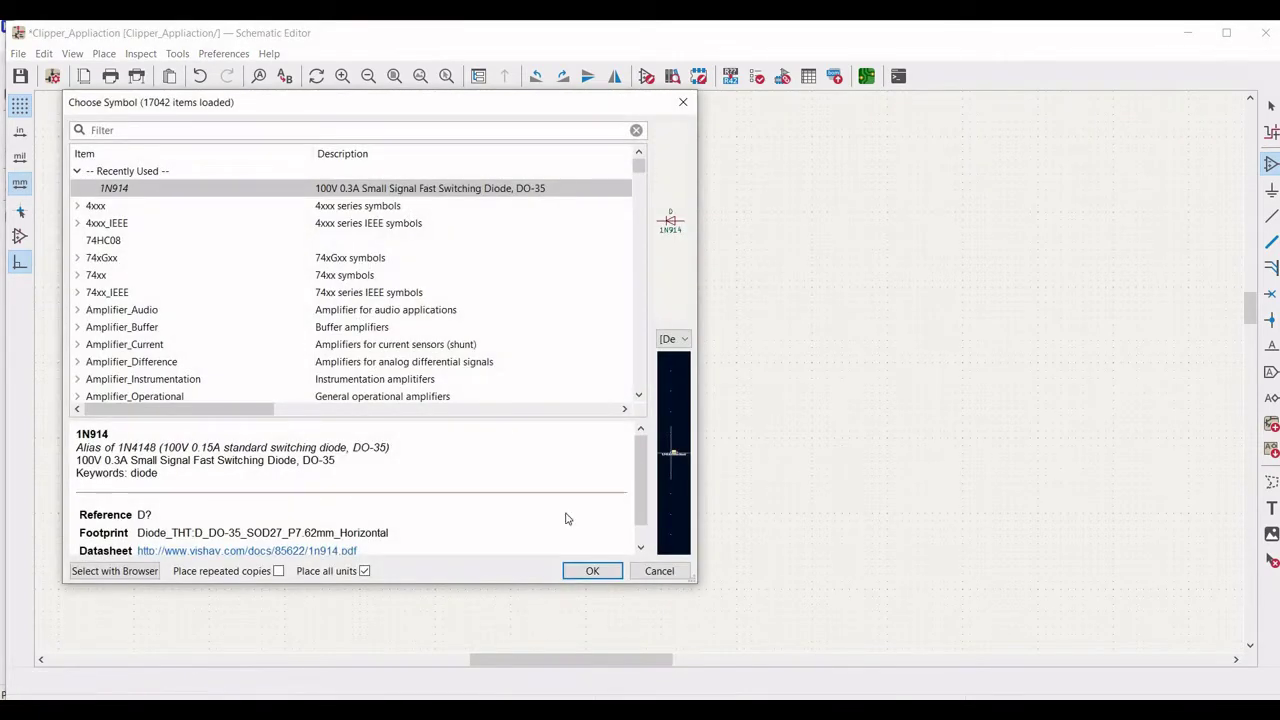
pyautogui.click(590, 571)
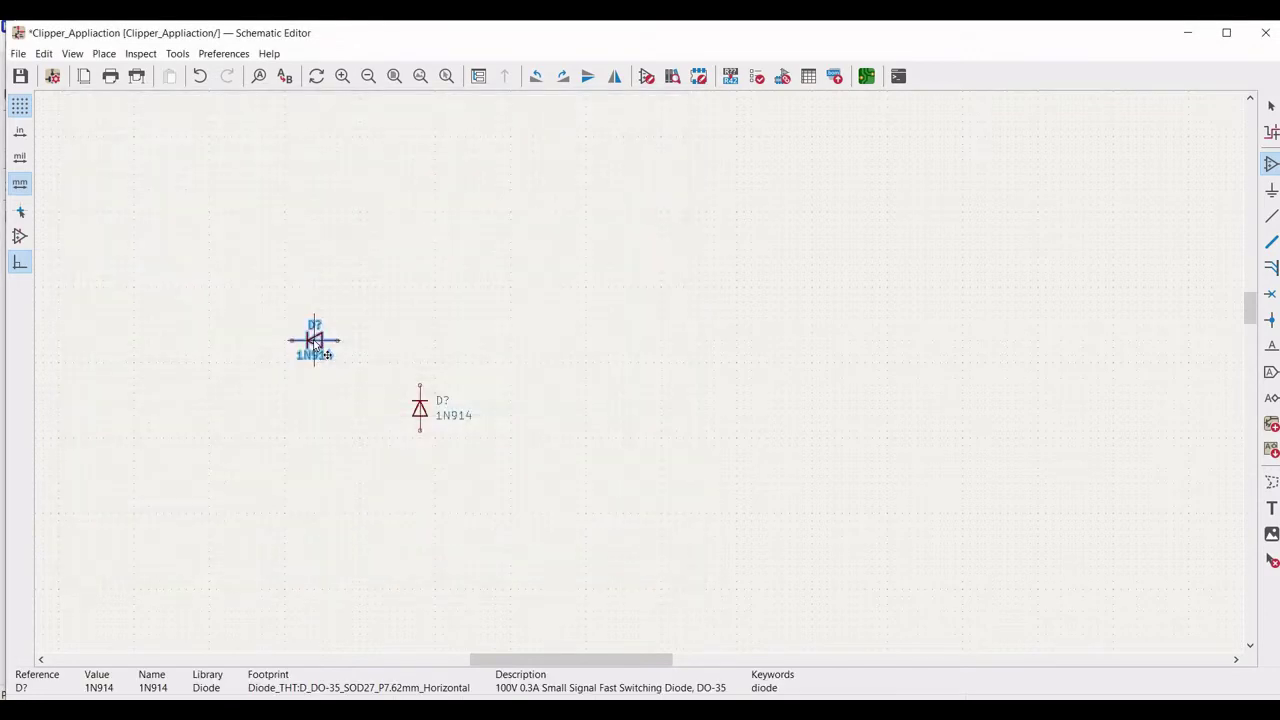
pyautogui.press('r')
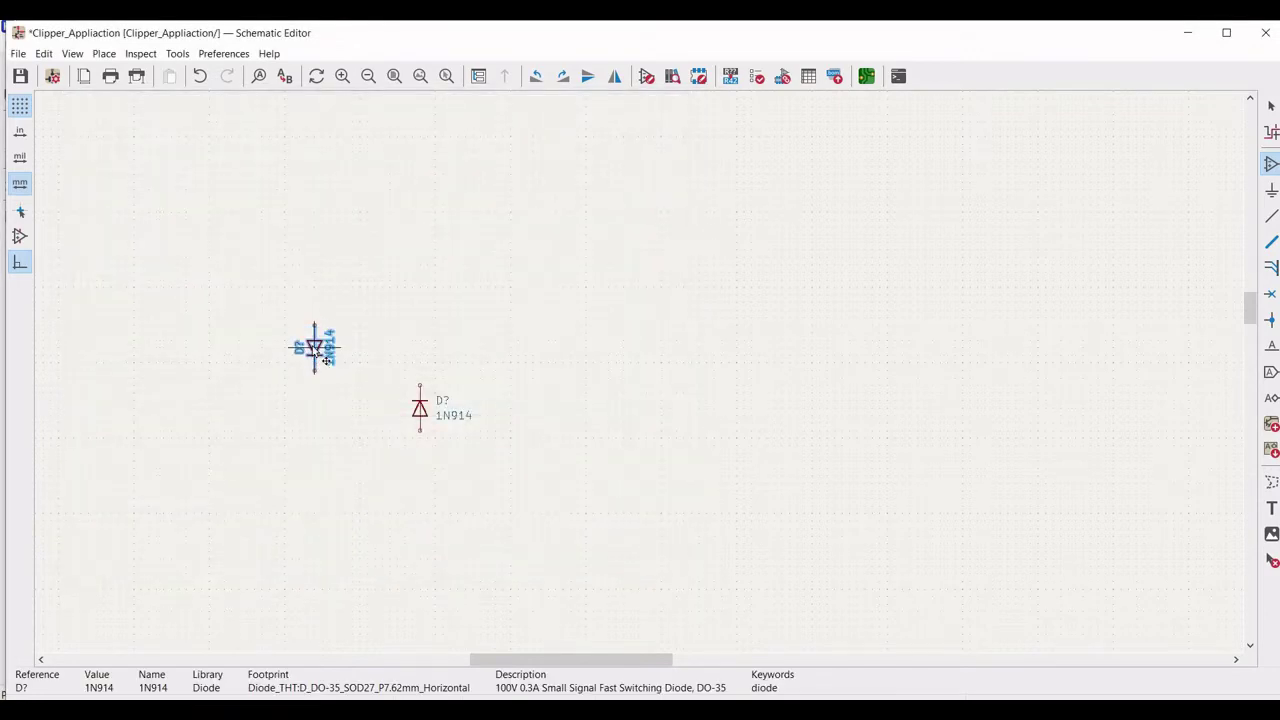
pyautogui.click(325, 360)
# Place the pspice library's resistor R horizontally to the left of the two diodes.
pyautogui.click(186, 318)
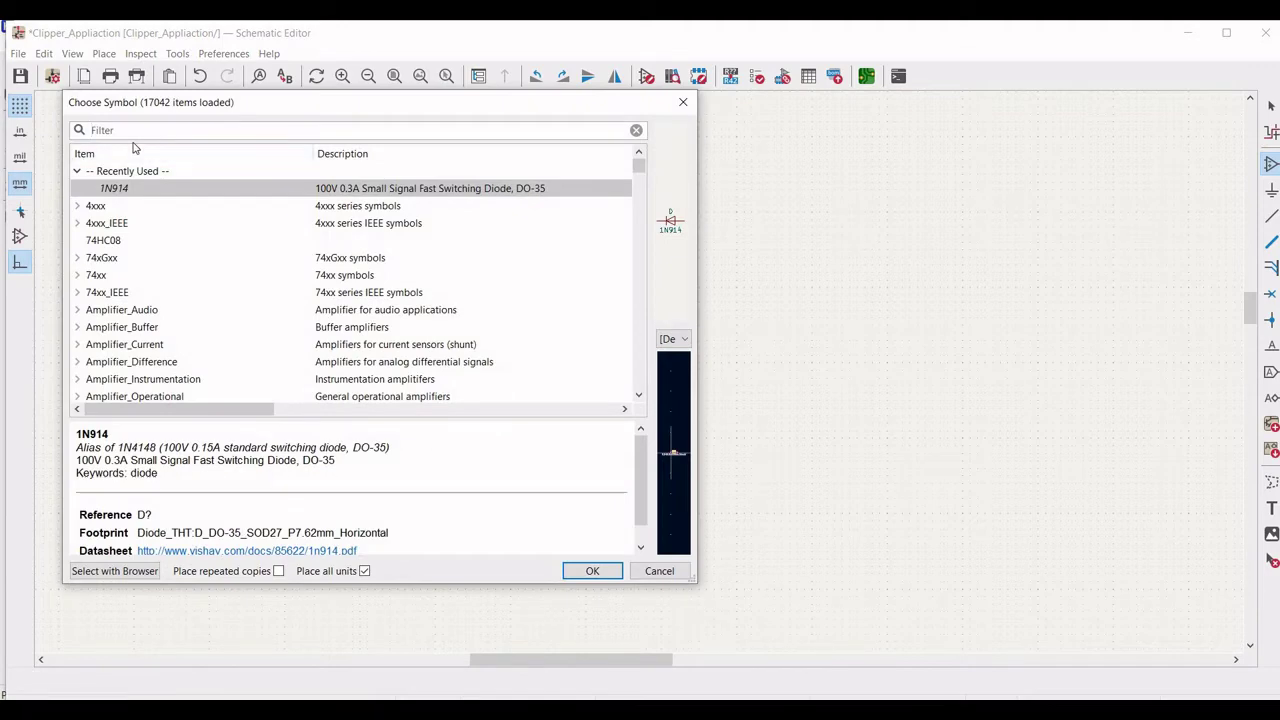
pyautogui.write('pspi')
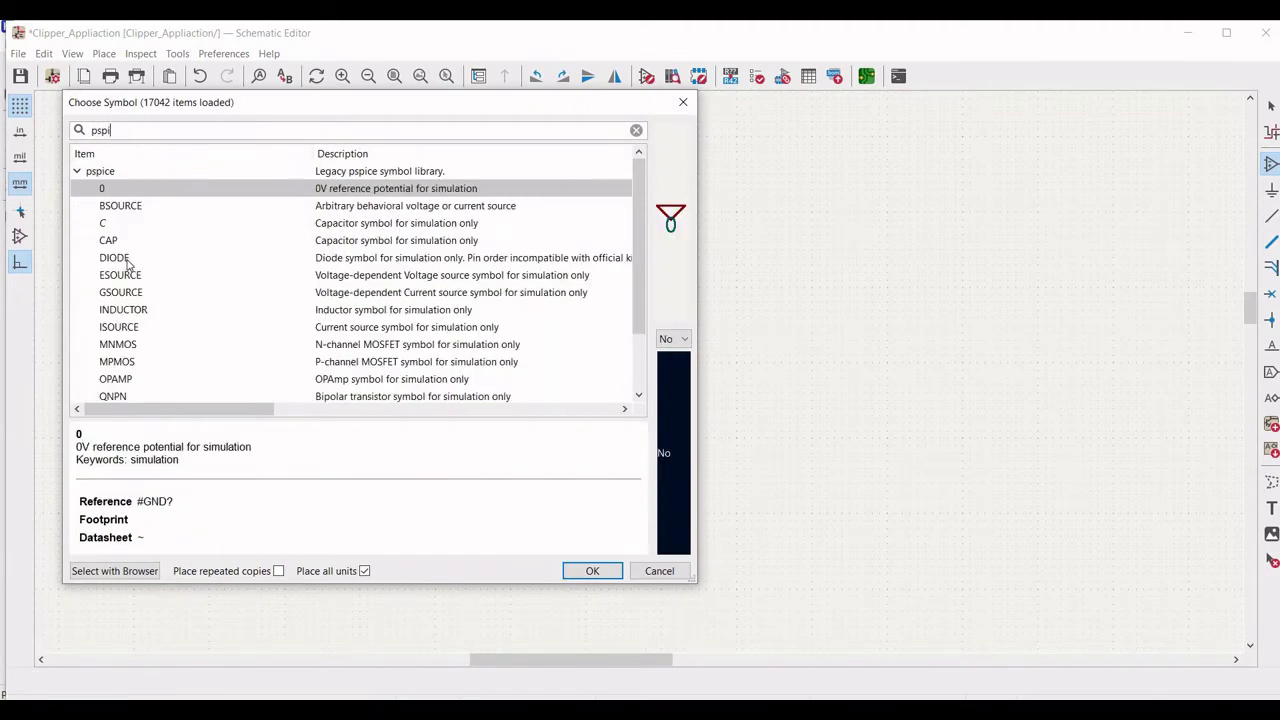
pyautogui.scroll(-2, 126, 271)
pyautogui.click(110, 362)
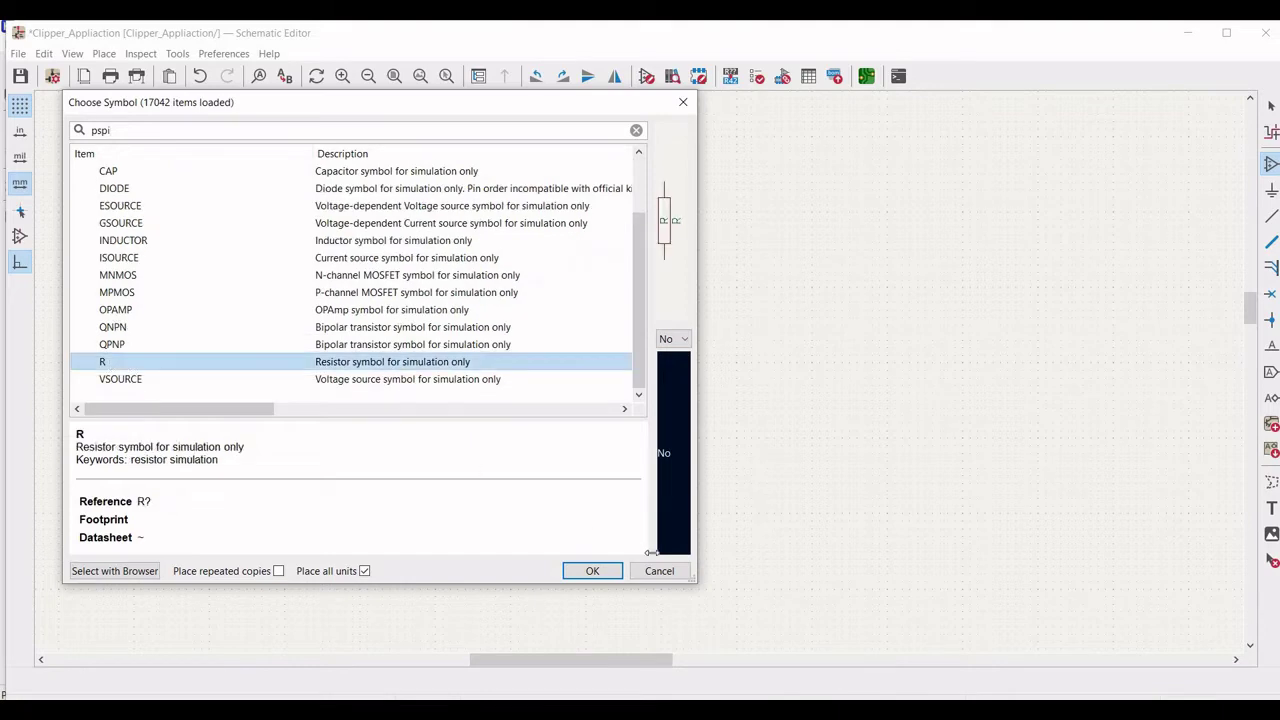
pyautogui.click(590, 570)
pyautogui.press('r')
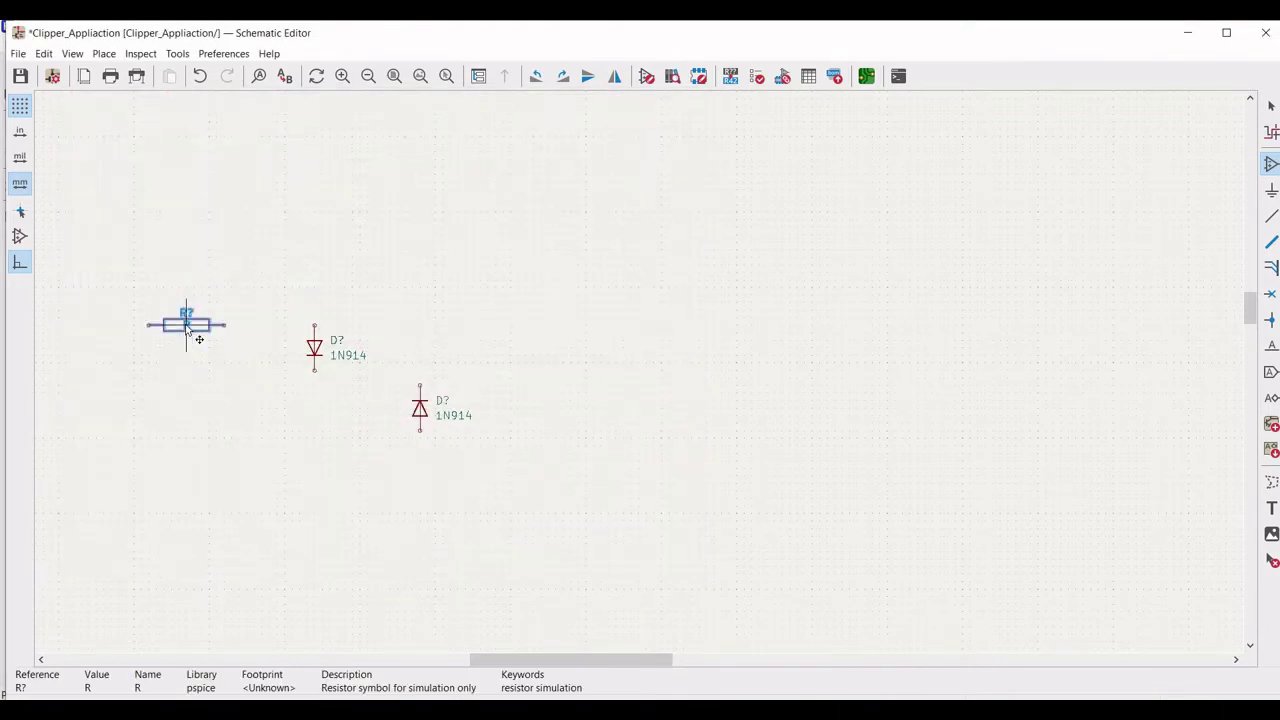
pyautogui.click(186, 325)
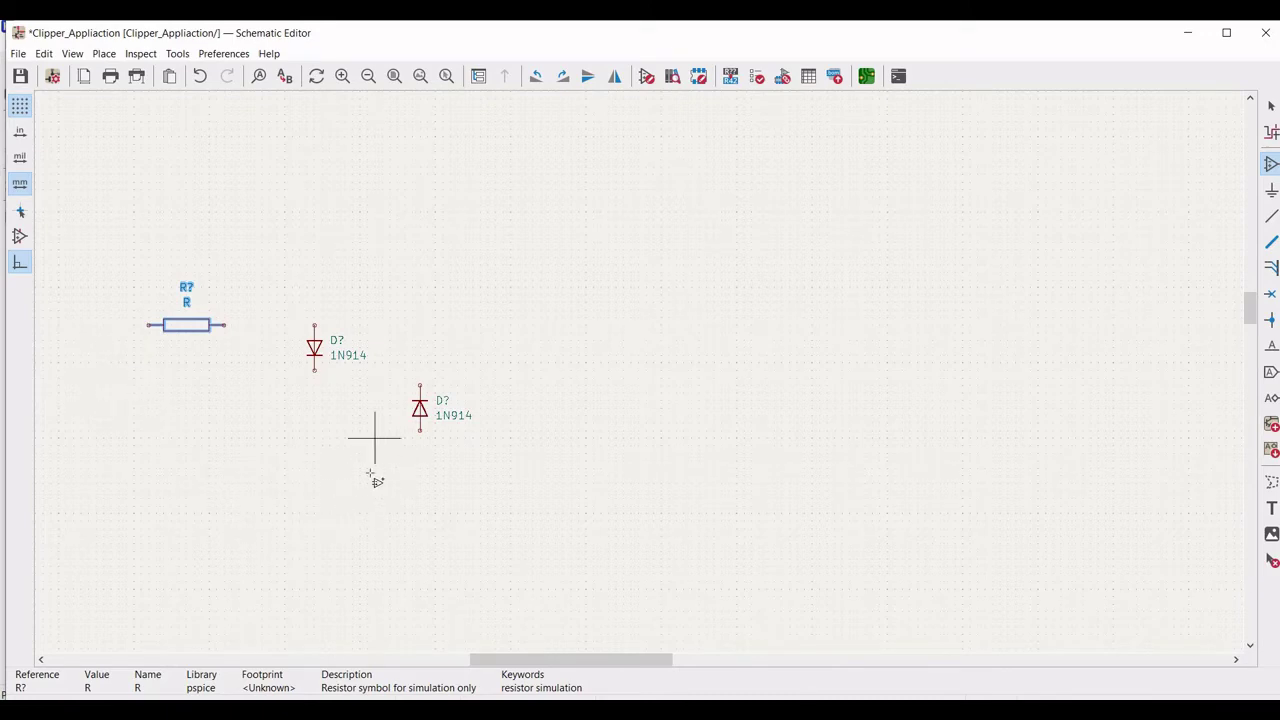
# Place a pspice VSOURCE voltage source below and to the left of the resistor.
pyautogui.click(1270, 163)
pyautogui.click(95, 431)
pyautogui.write('pspice')
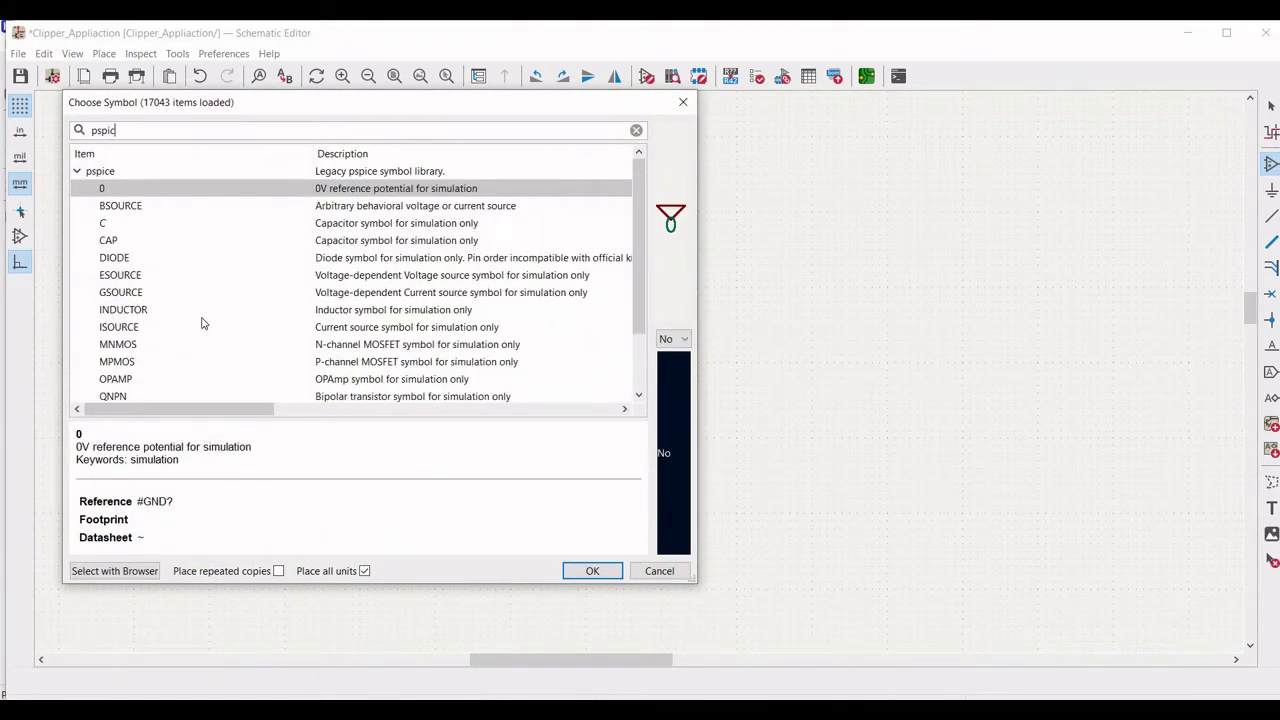
pyautogui.scroll(-2, 127, 374)
pyautogui.click(127, 378)
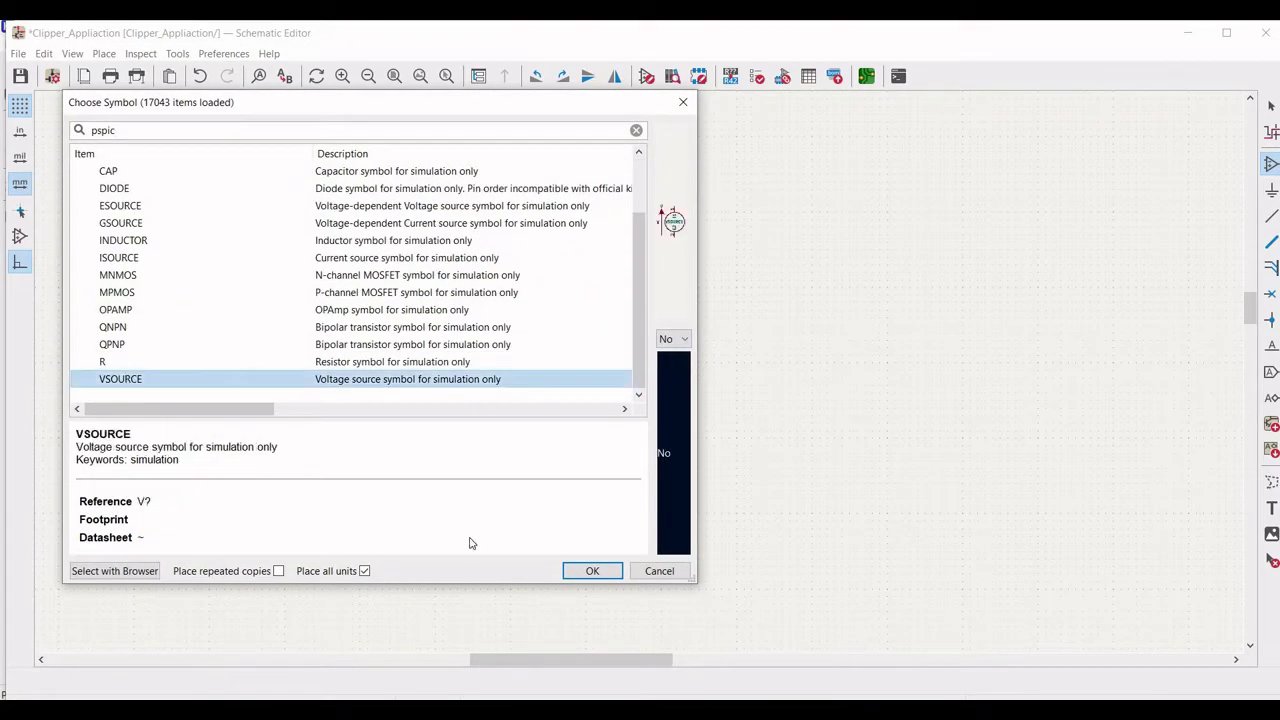
pyautogui.click(590, 571)
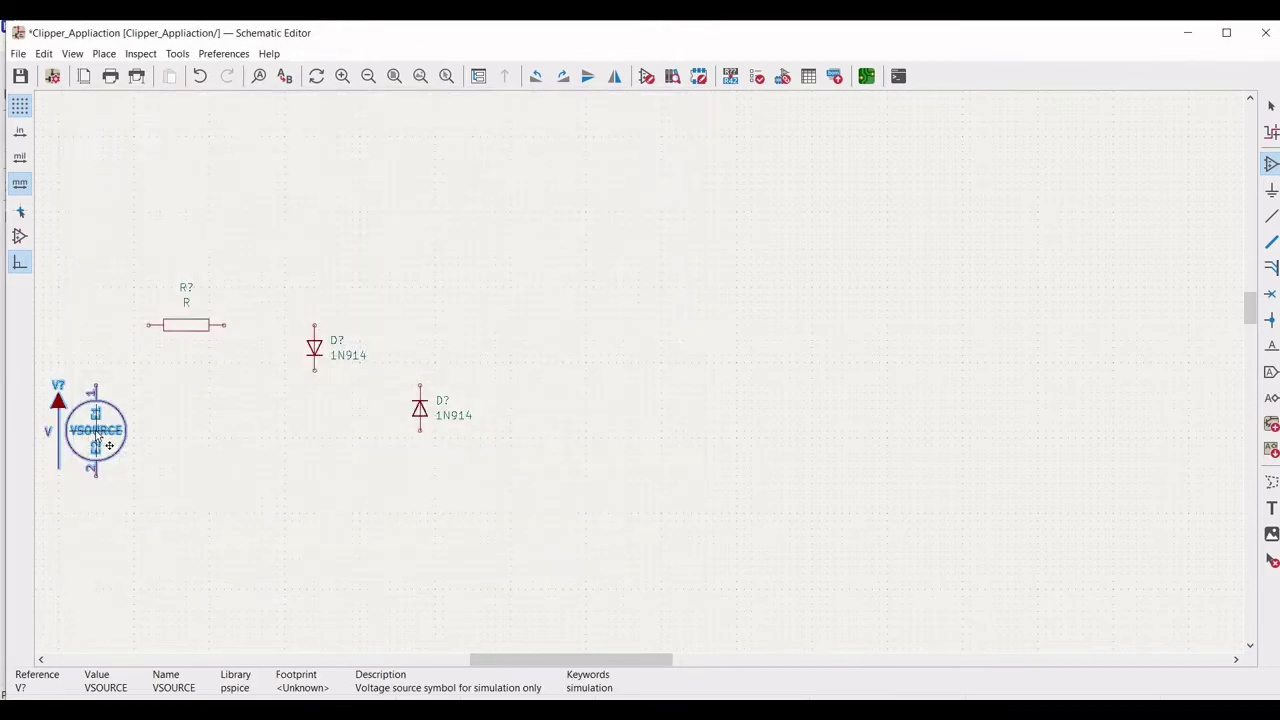
pyautogui.click(108, 445)
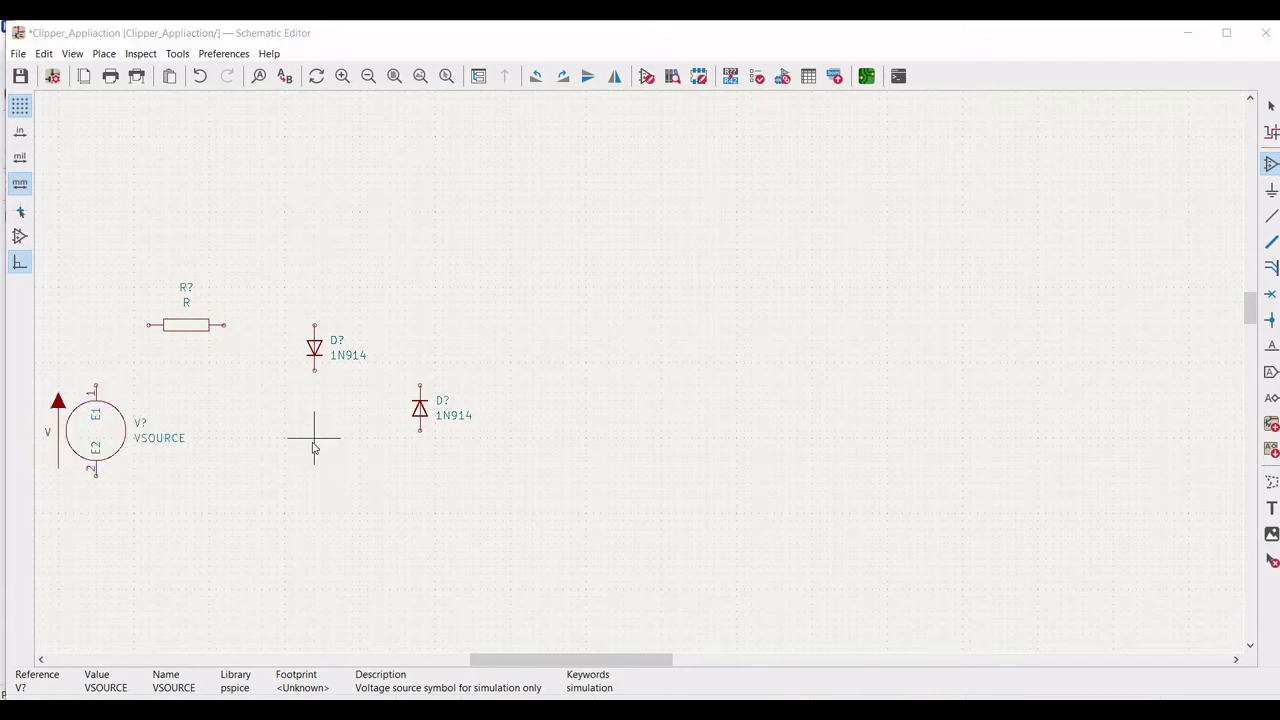
# Place a second VSOURCE voltage source directly below the diode whose cathode faces down.
pyautogui.click(314, 440)
pyautogui.click(160, 192)
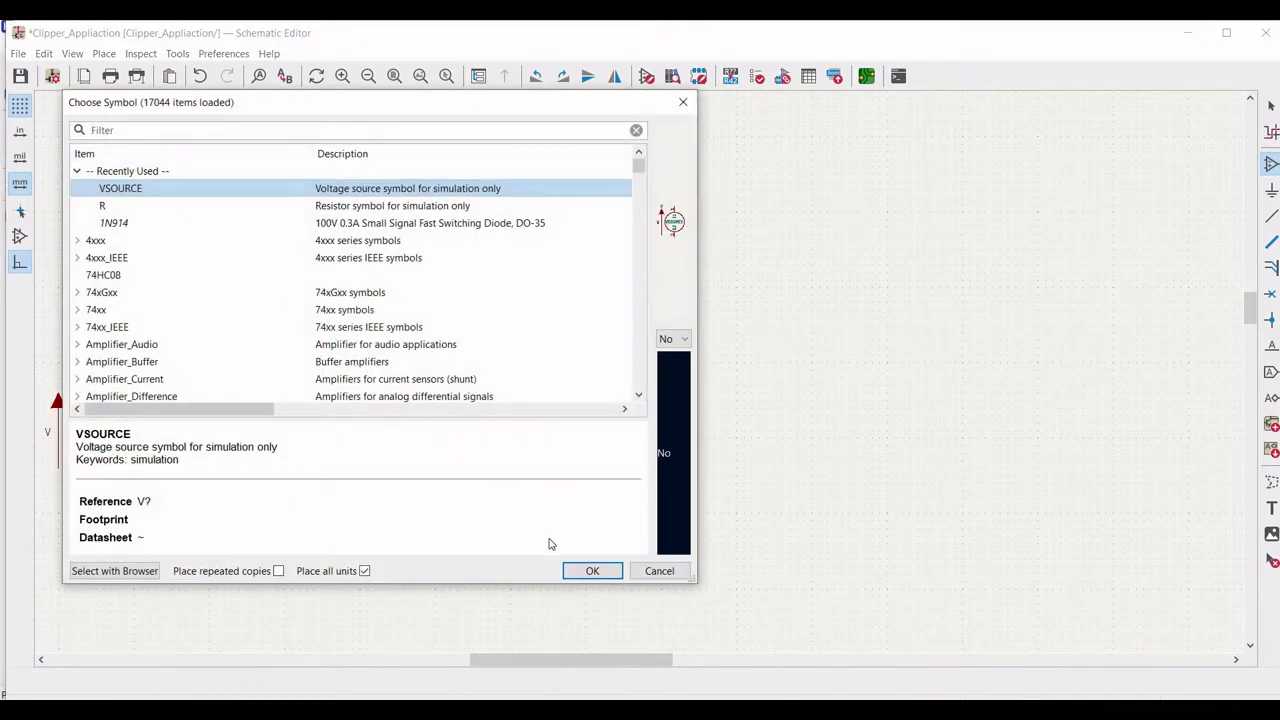
pyautogui.click(590, 571)
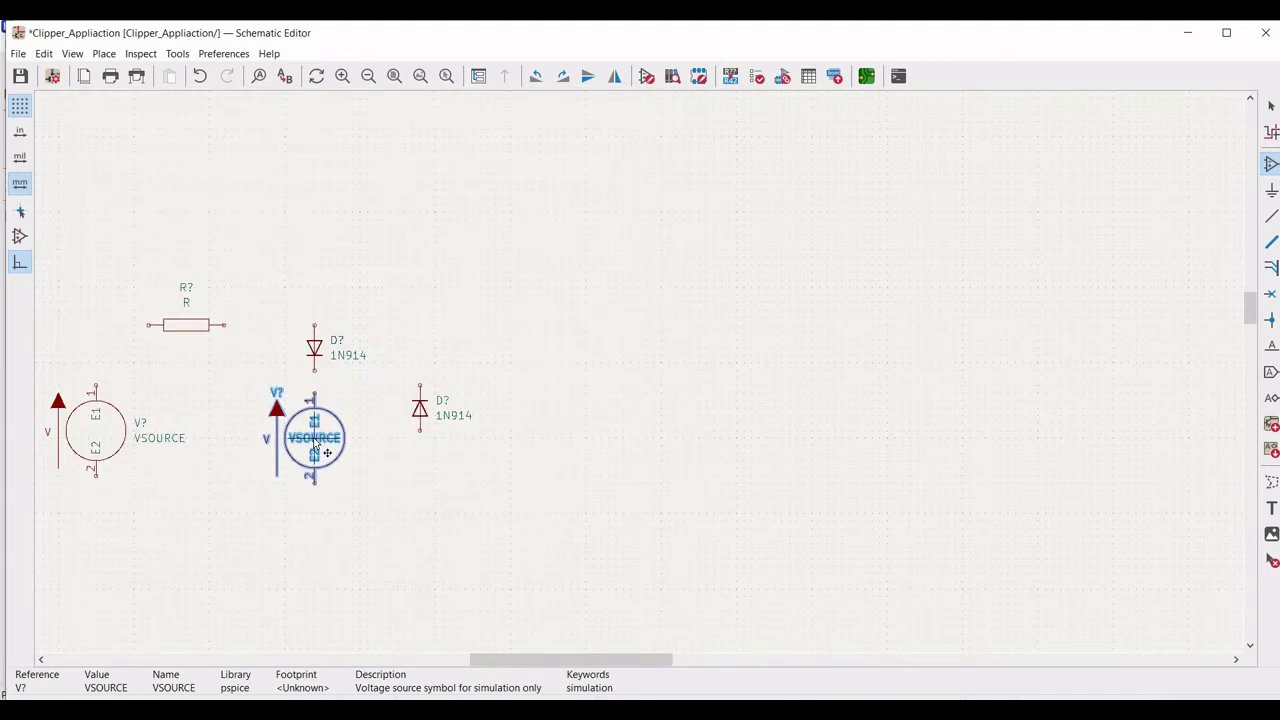
pyautogui.click(316, 446)
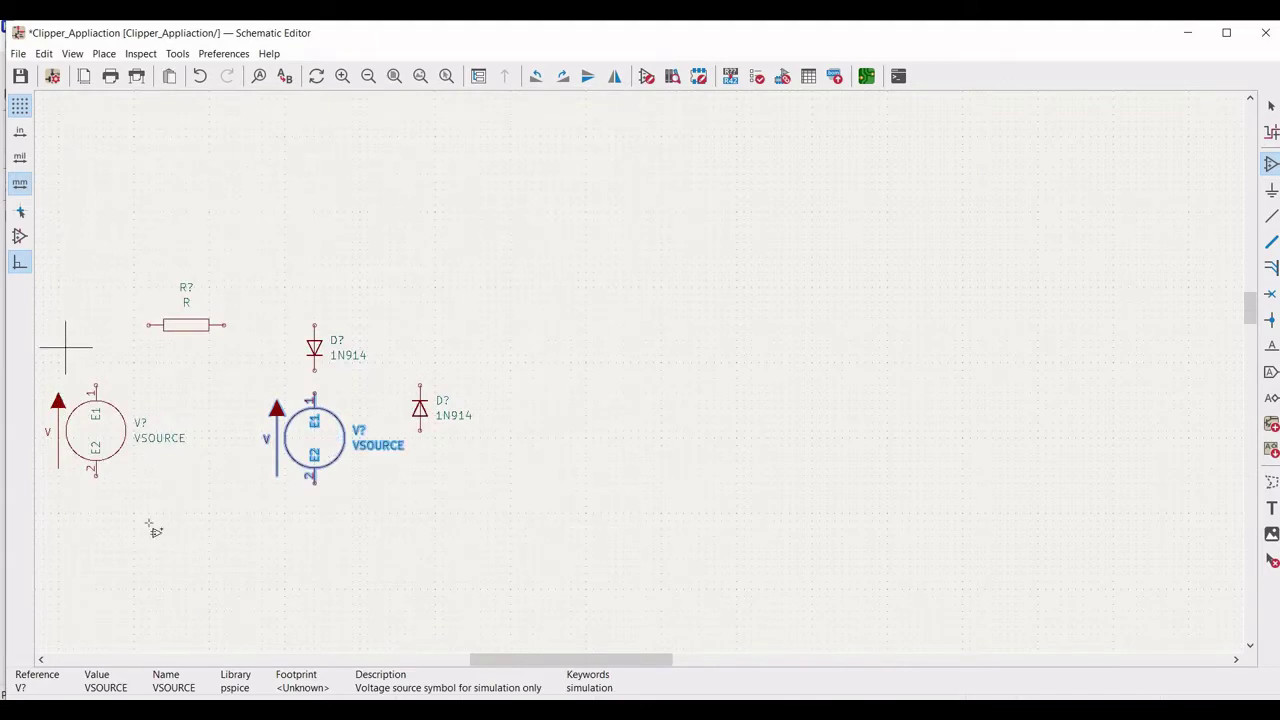
pyautogui.rightClick(96, 432)
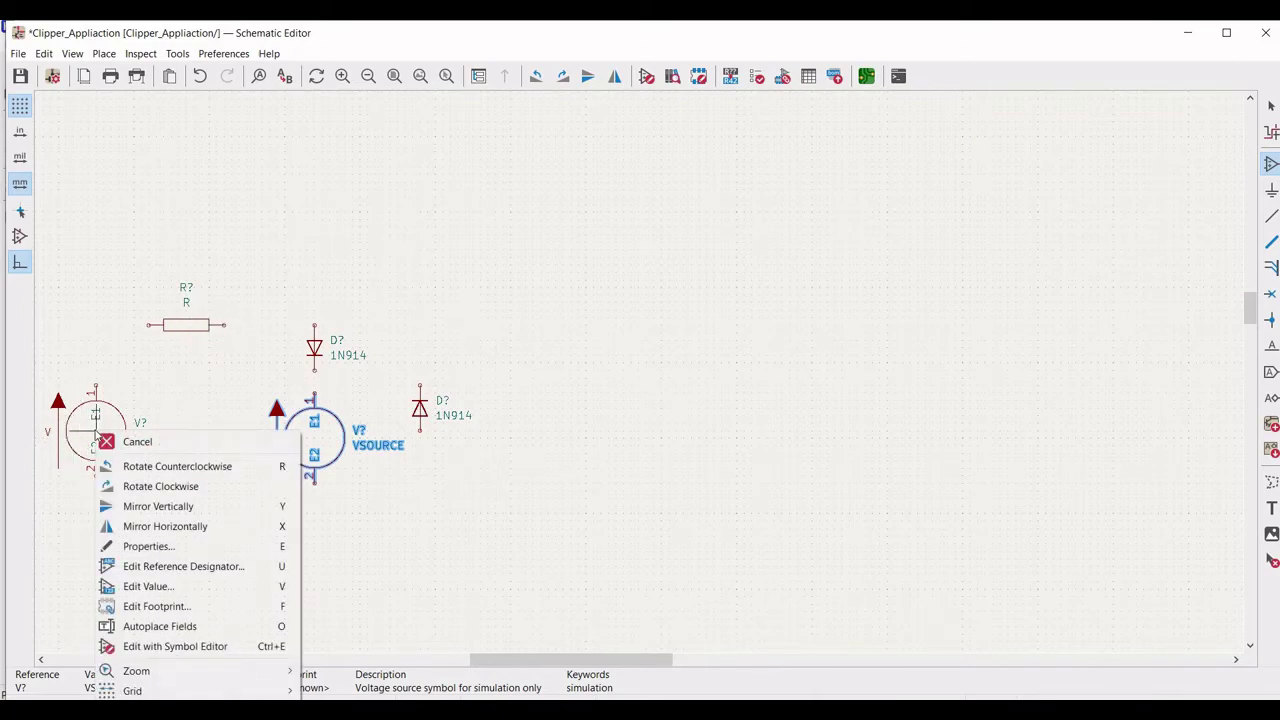
pyautogui.click(96, 432)
pyautogui.rightClick(96, 432)
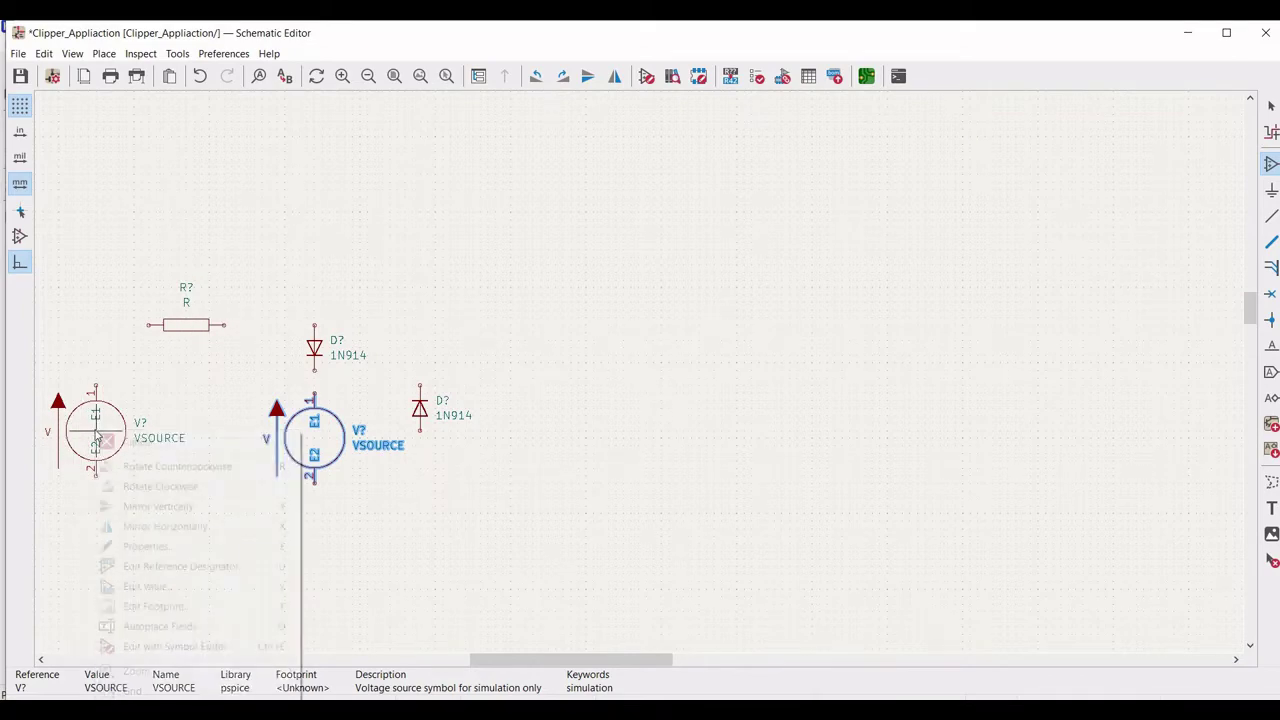
pyautogui.click(141, 358)
pyautogui.press('a')
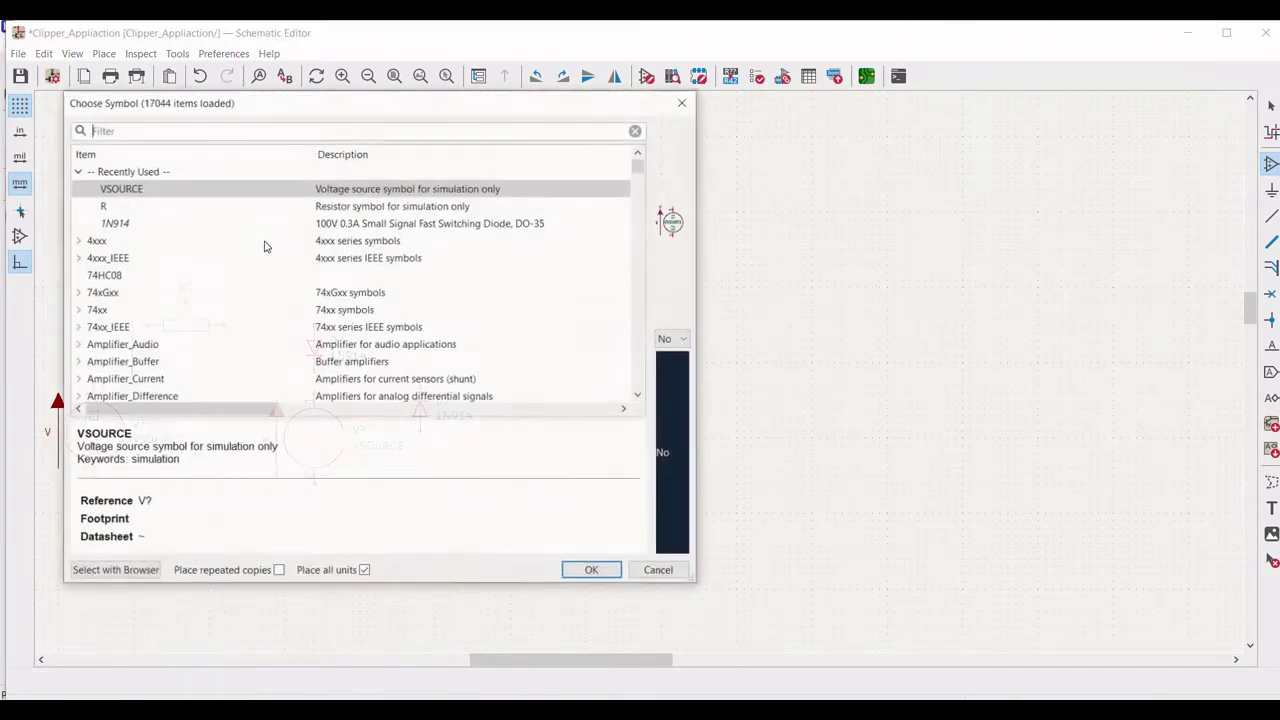
pyautogui.press('Escape')
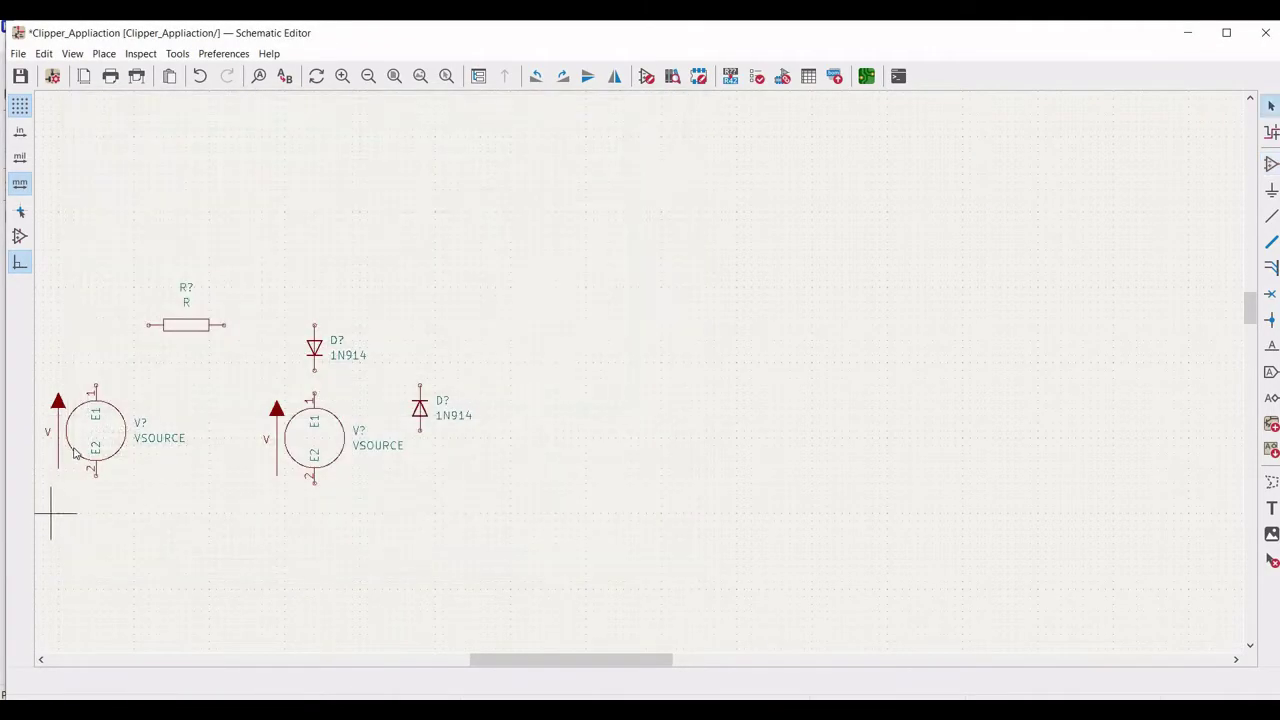
# Set the reference of the voltage source below the resistor to V1 and its value to 0.
pyautogui.rightClick(92, 430)
pyautogui.click(280, 325)
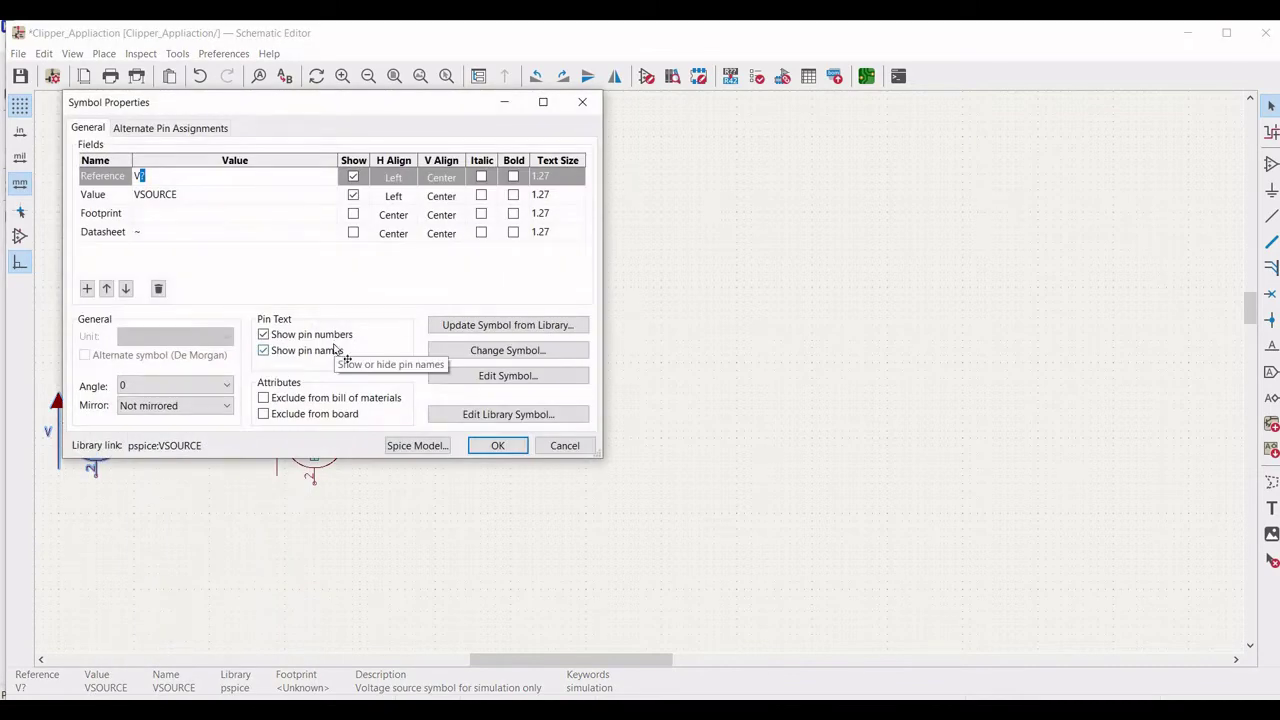
pyautogui.write('V1')
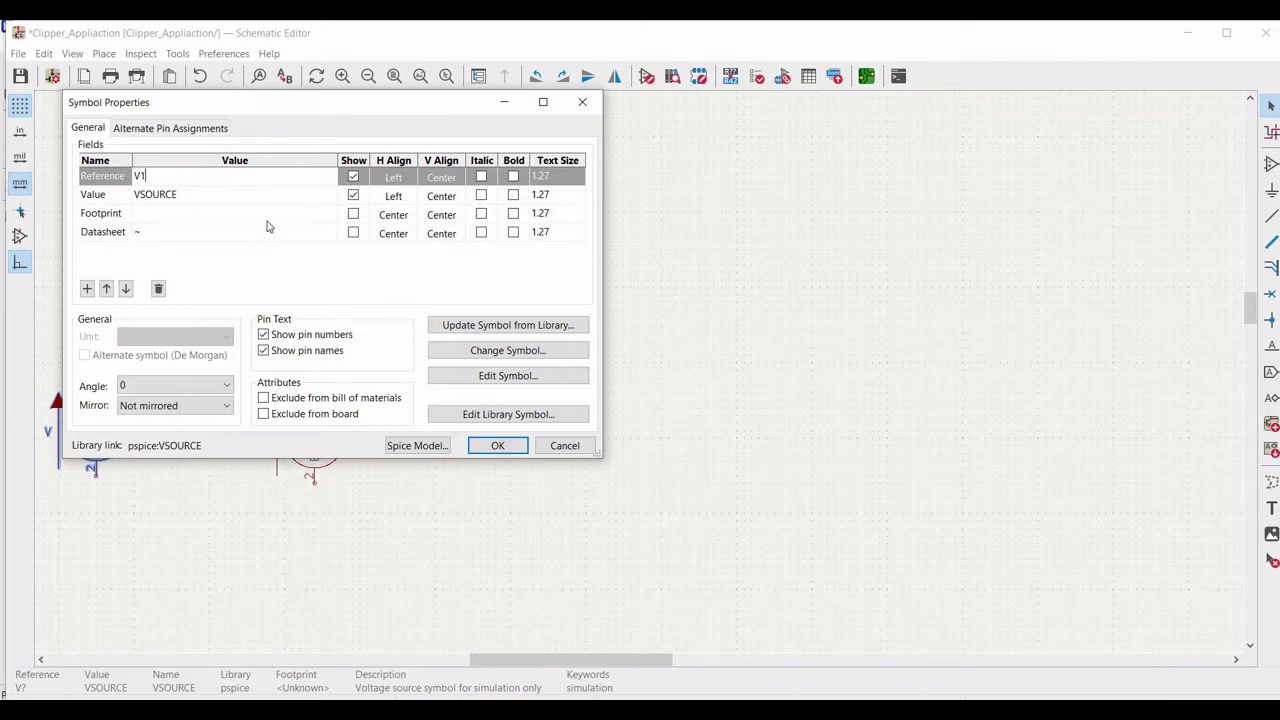
pyautogui.click(213, 195)
pyautogui.click(213, 195)
pyautogui.write('0')
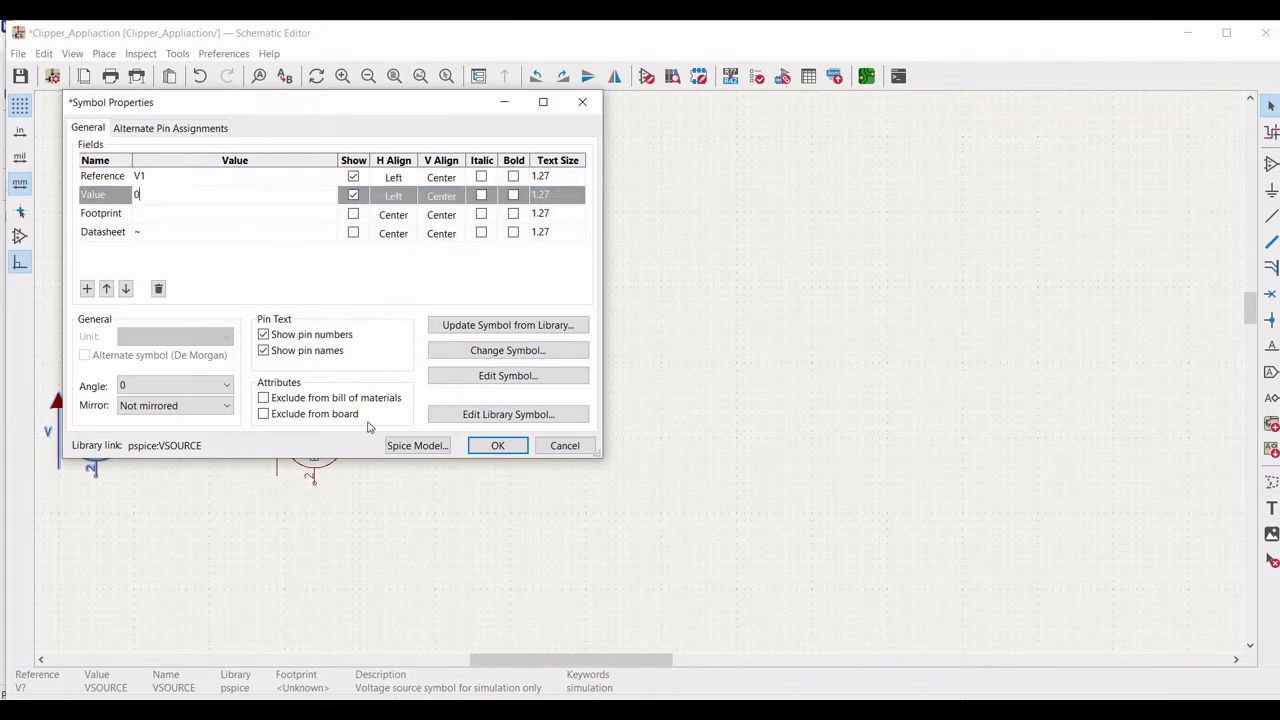
# Give V1 a pulse Spice source with initial value 0, pulsed value 5, delay, rise and fall times 1n, and pulse width 1m.
pyautogui.click(396, 446)
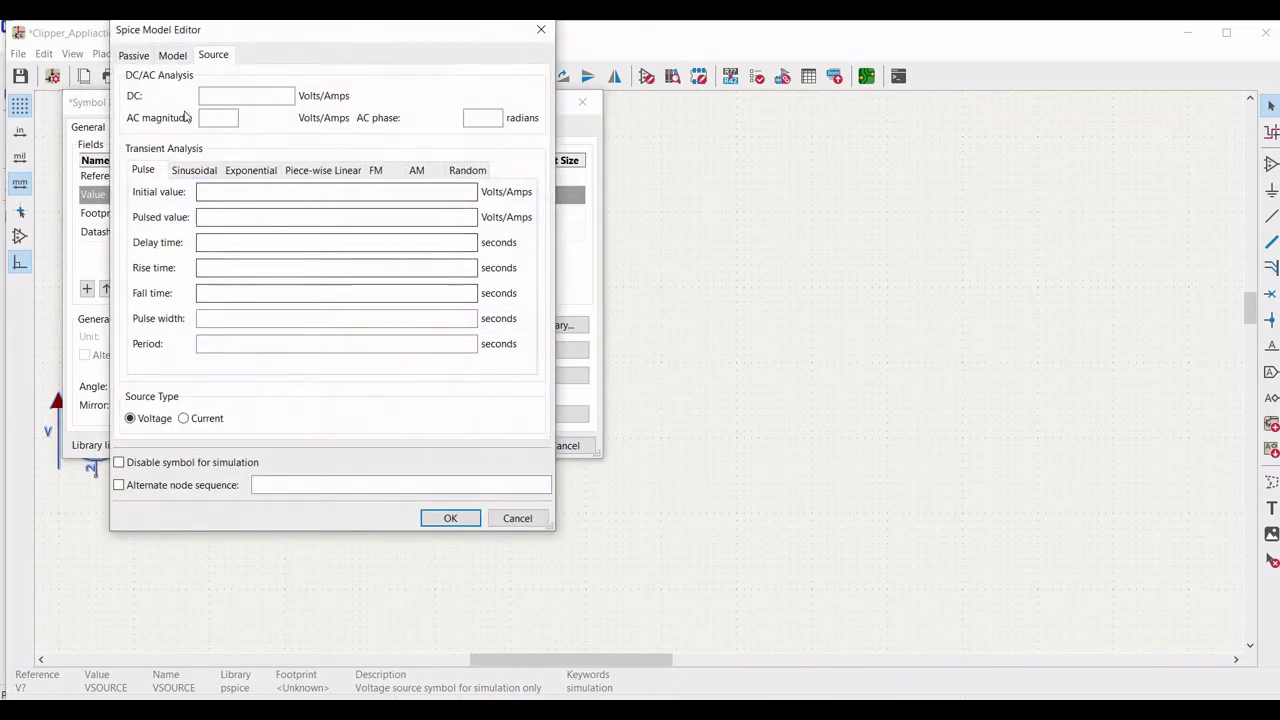
pyautogui.click(232, 191)
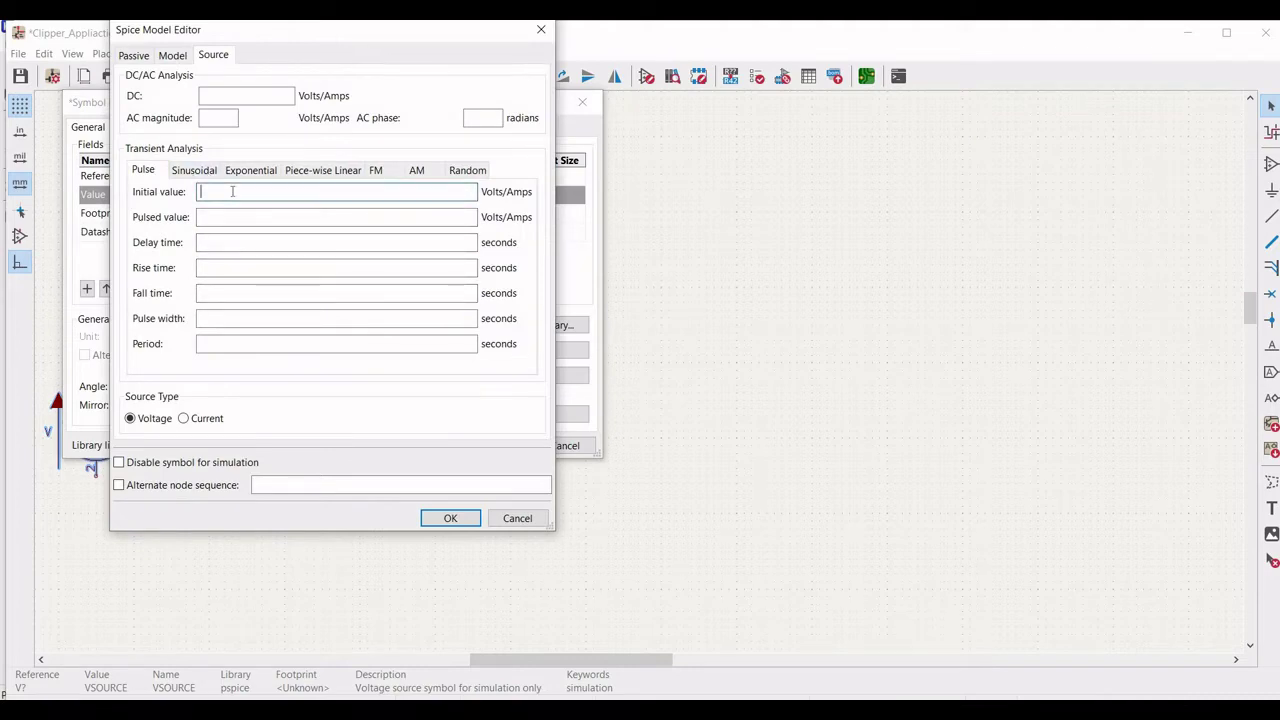
pyautogui.click(225, 216)
pyautogui.write('5')
pyautogui.click(203, 242)
pyautogui.write('1n')
pyautogui.click(203, 267)
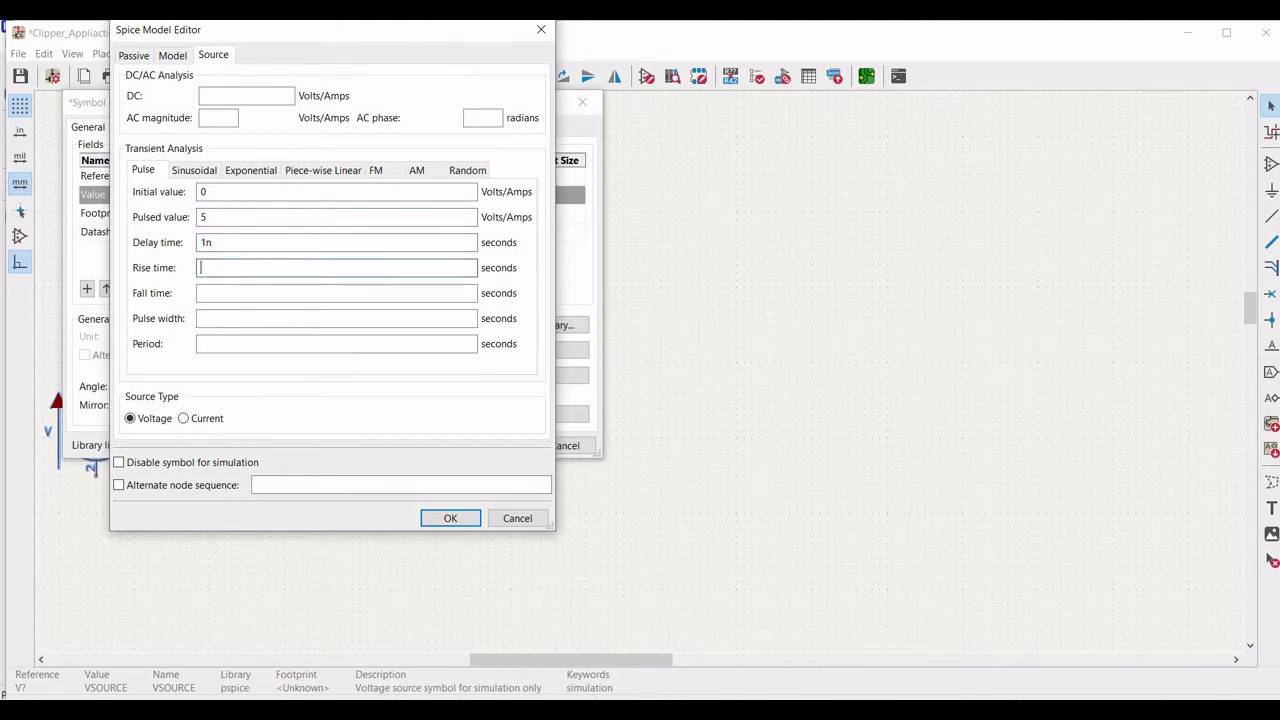
pyautogui.click(210, 293)
pyautogui.write('11')
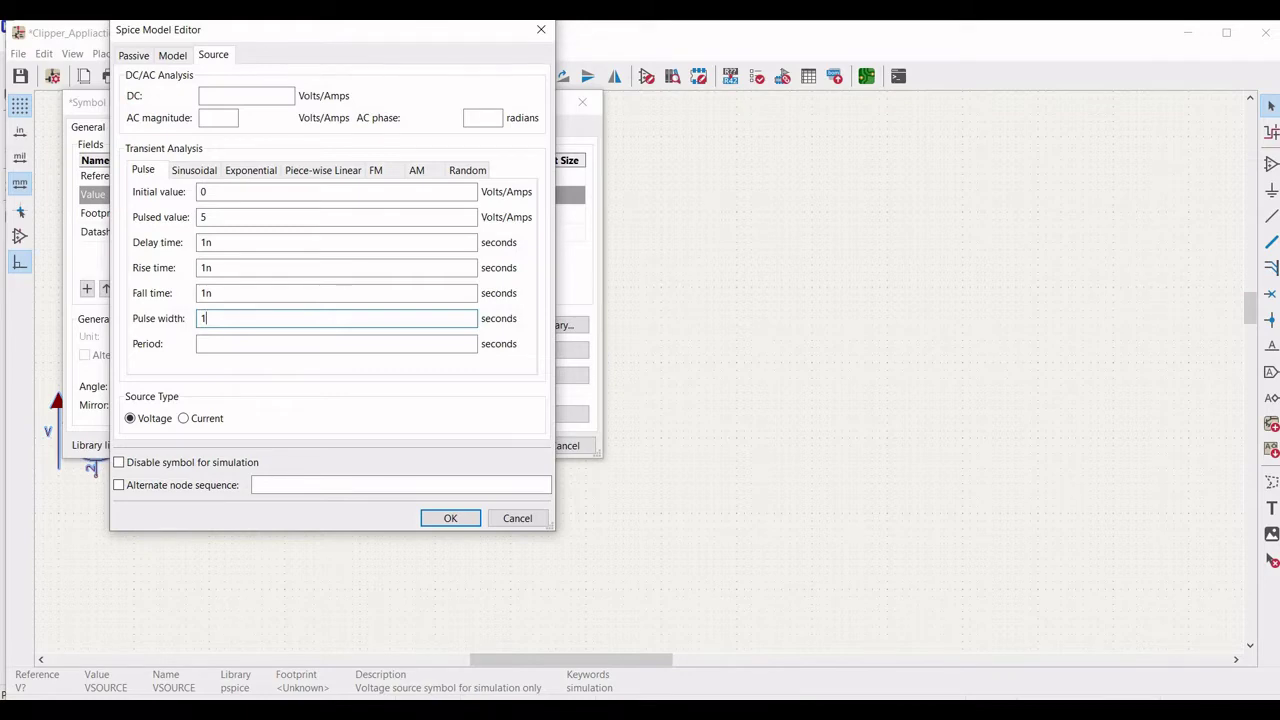
pyautogui.write('m')
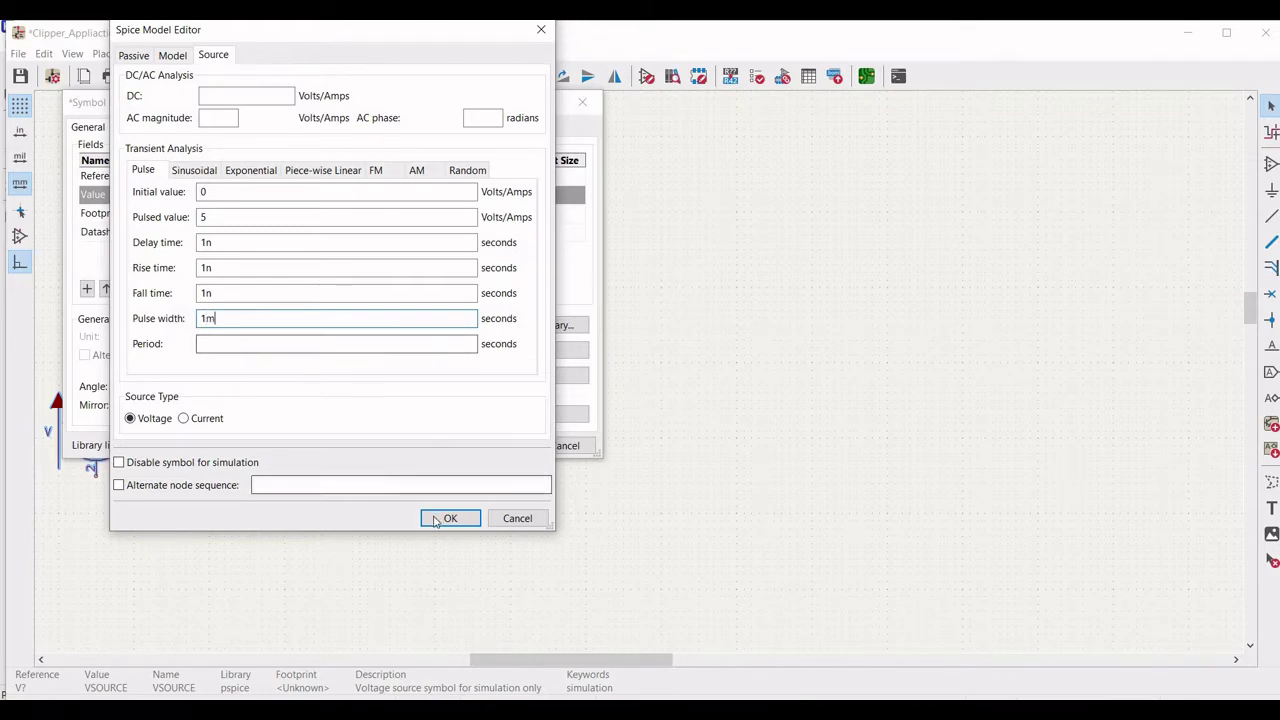
pyautogui.click(450, 518)
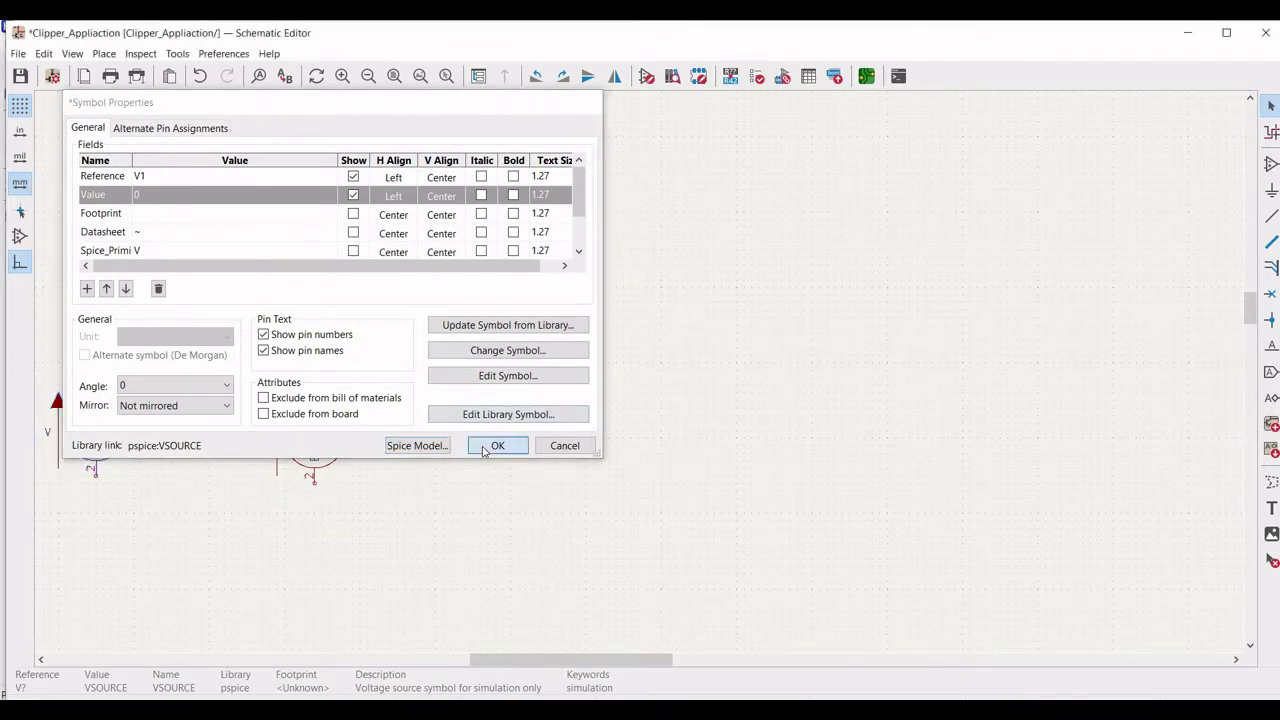
pyautogui.click(485, 449)
# Set the reference of the voltage source below the upper diode to V2 and its value to 4.3.
pyautogui.rightClick(333, 435)
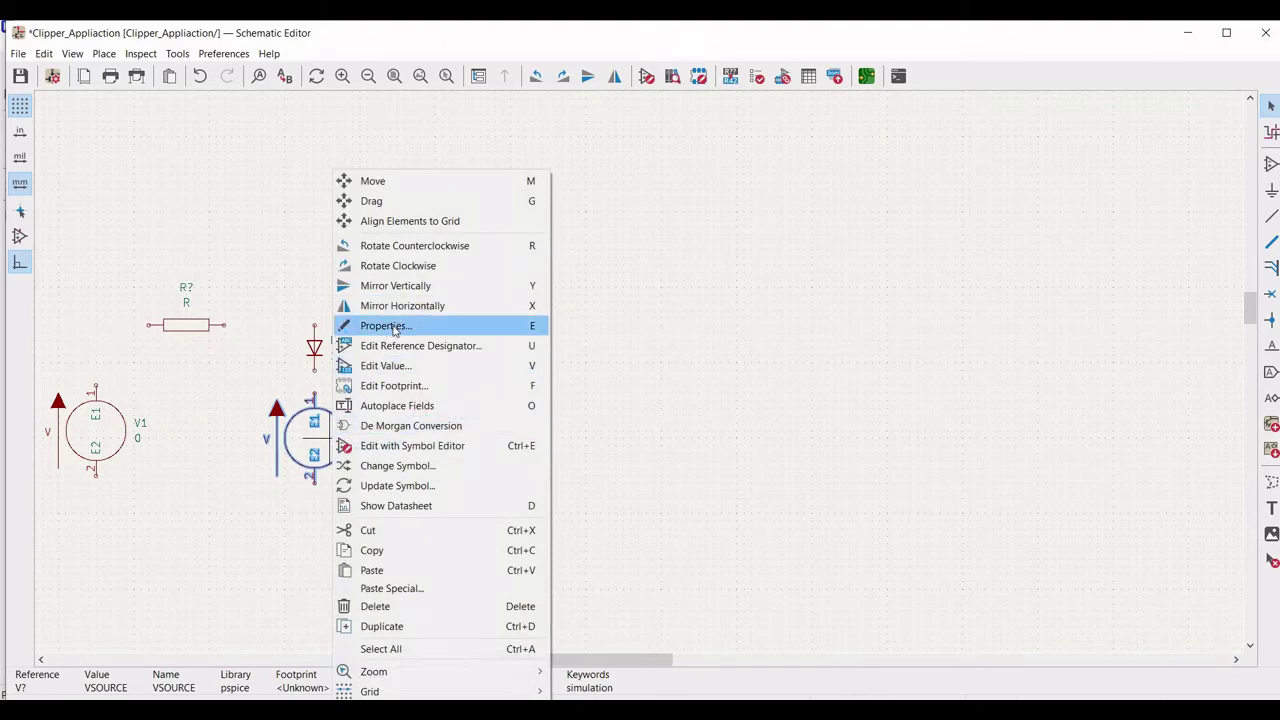
pyautogui.click(386, 326)
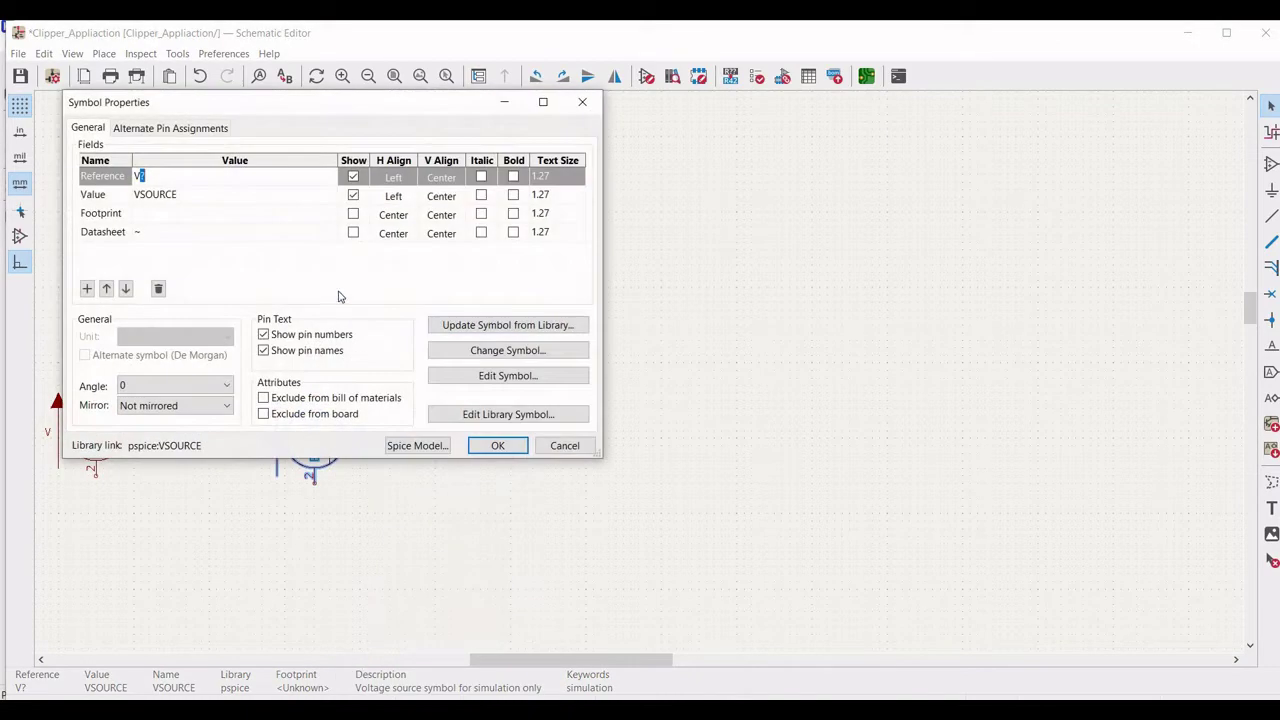
pyautogui.write('V2')
pyautogui.click(155, 195)
pyautogui.write('4')
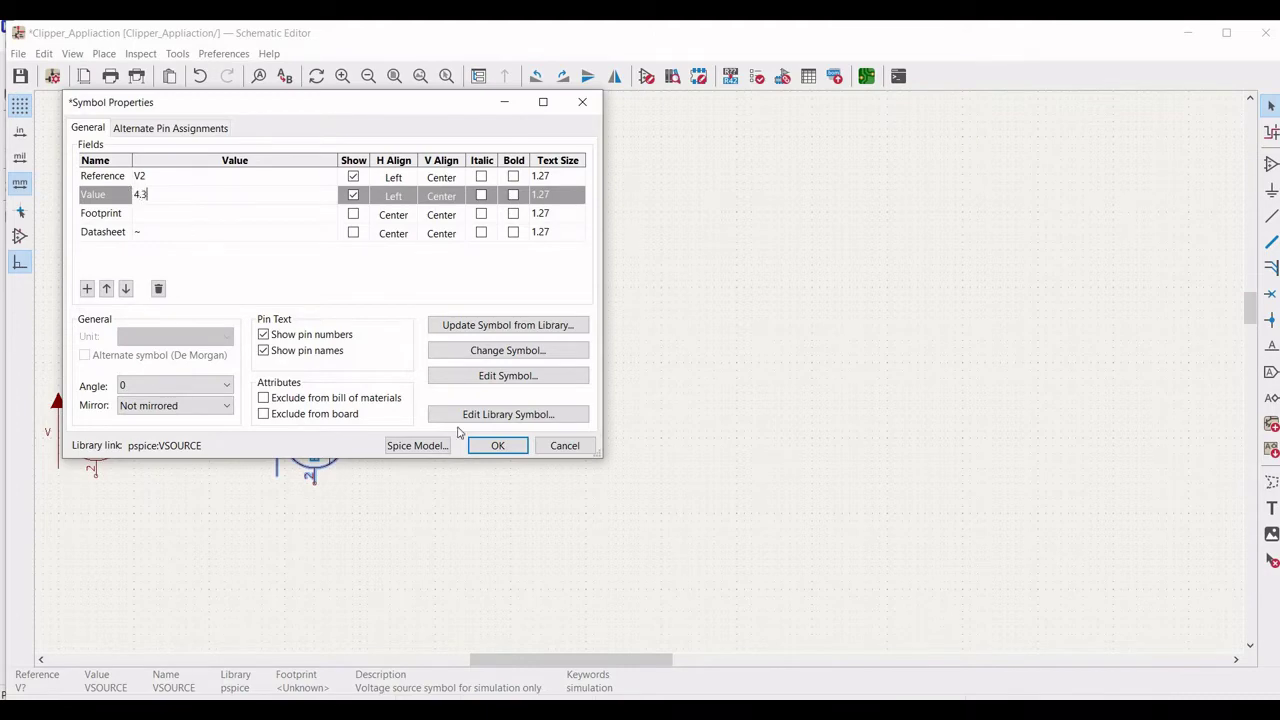
pyautogui.write('.3')
# Give V2 a Spice source model with a DC value of 4.3 volts.
pyautogui.click(418, 446)
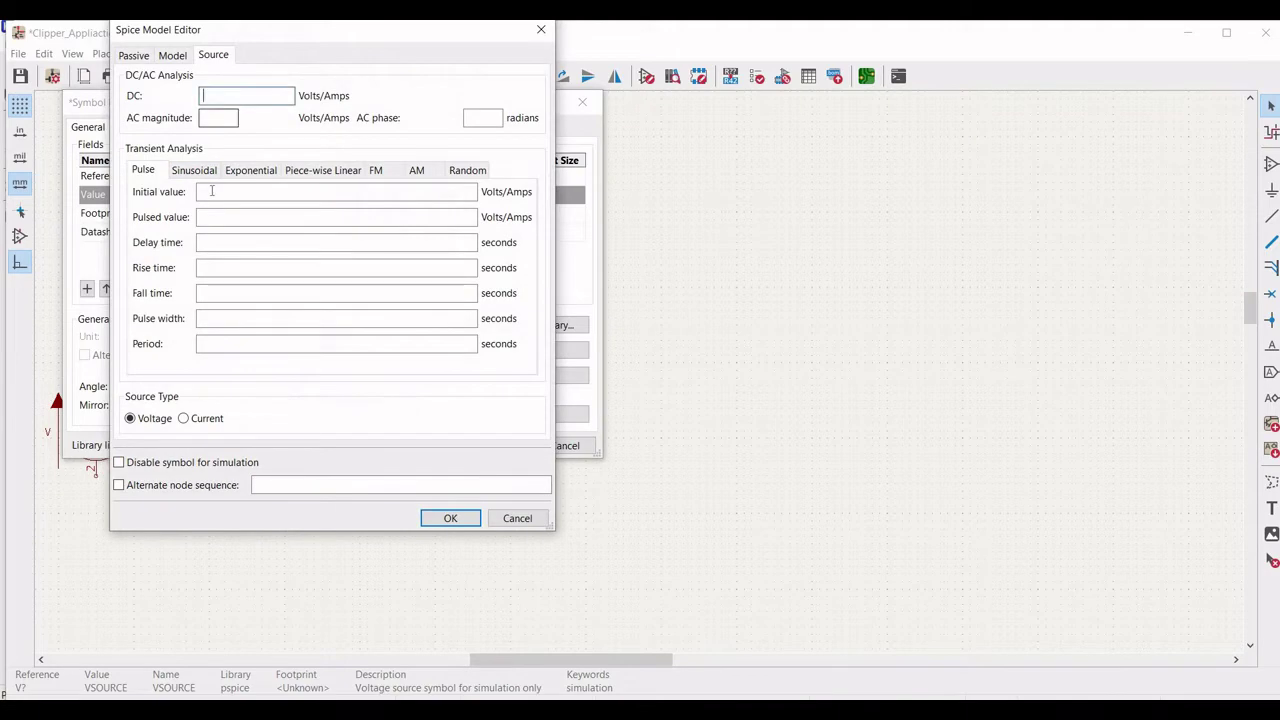
pyautogui.write('4.3')
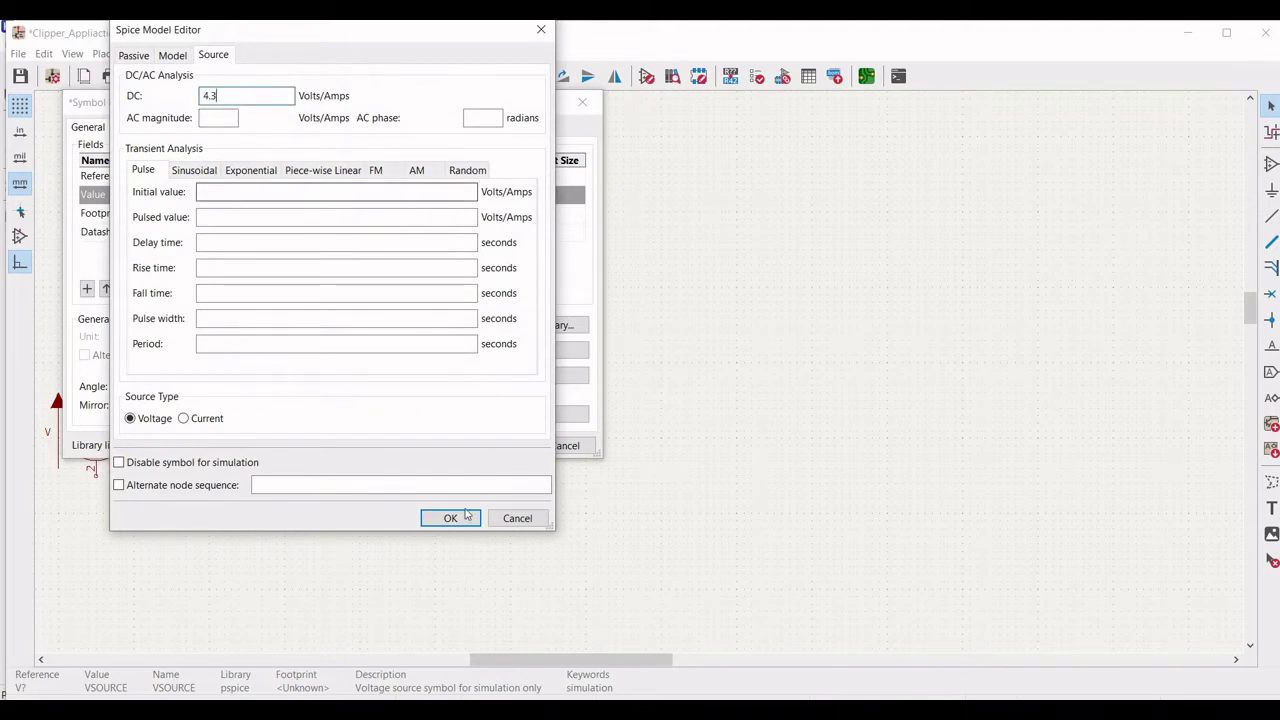
pyautogui.click(450, 518)
pyautogui.click(483, 449)
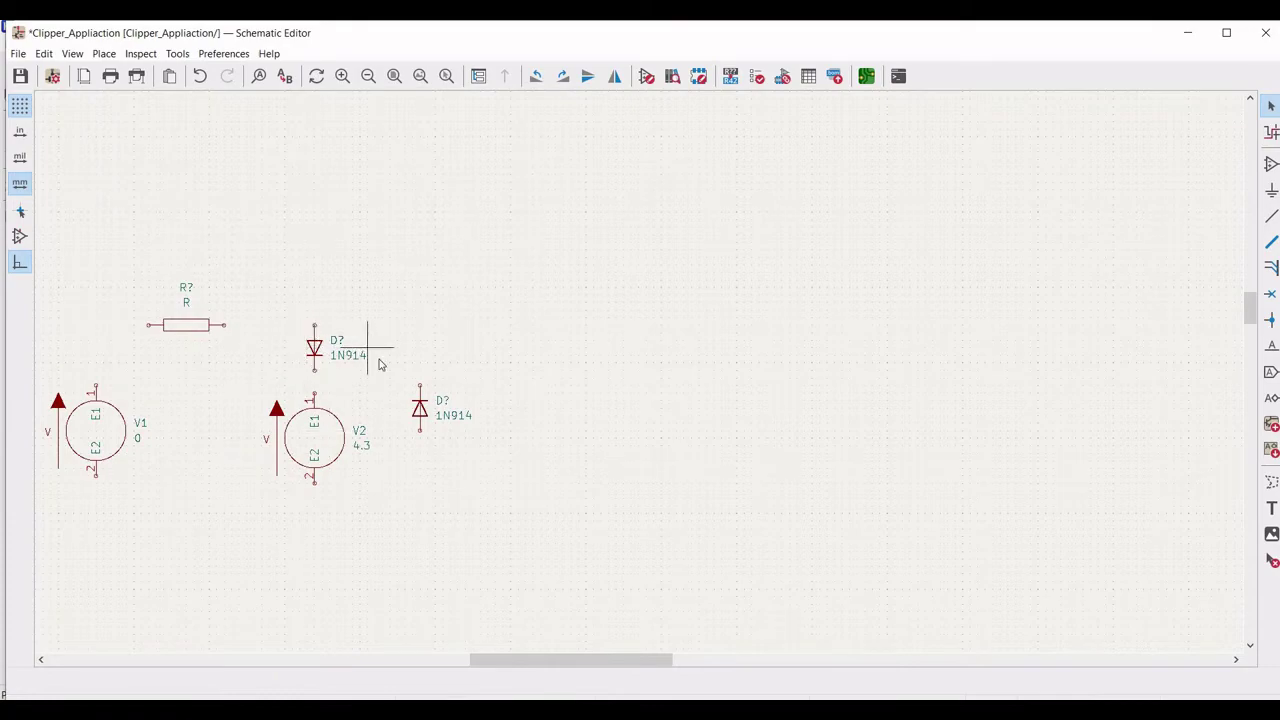
# Set the upper diode's reference to D1 and load the BJT1_model library from KICAD_tutorials' Models folder for its Spice model.
pyautogui.rightClick(312, 348)
pyautogui.click(395, 322)
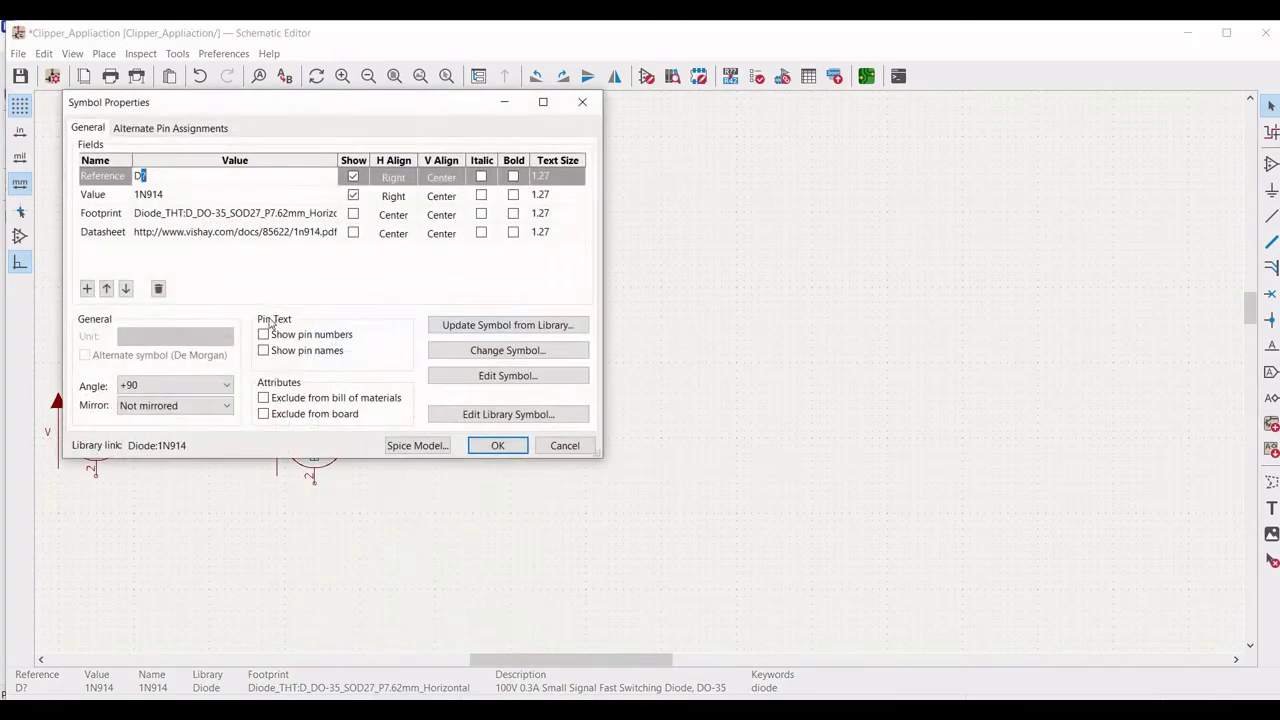
pyautogui.click(417, 445)
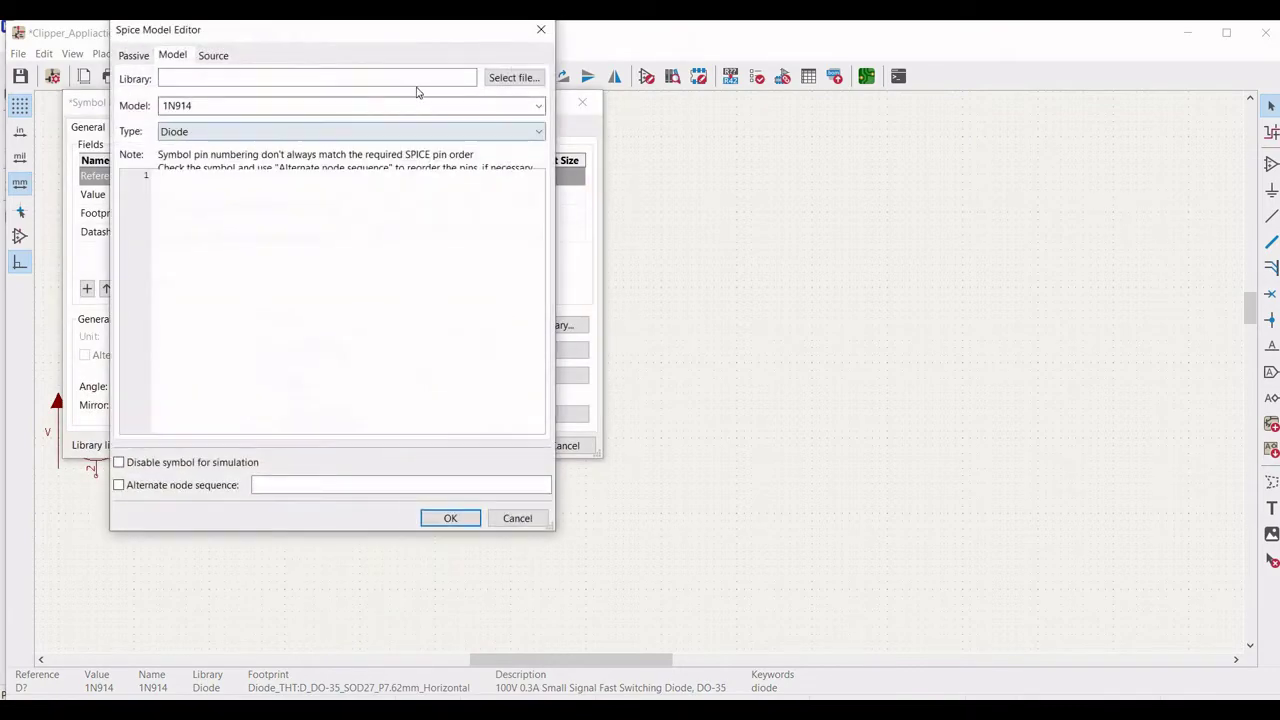
pyautogui.click(514, 77)
pyautogui.click(270, 58)
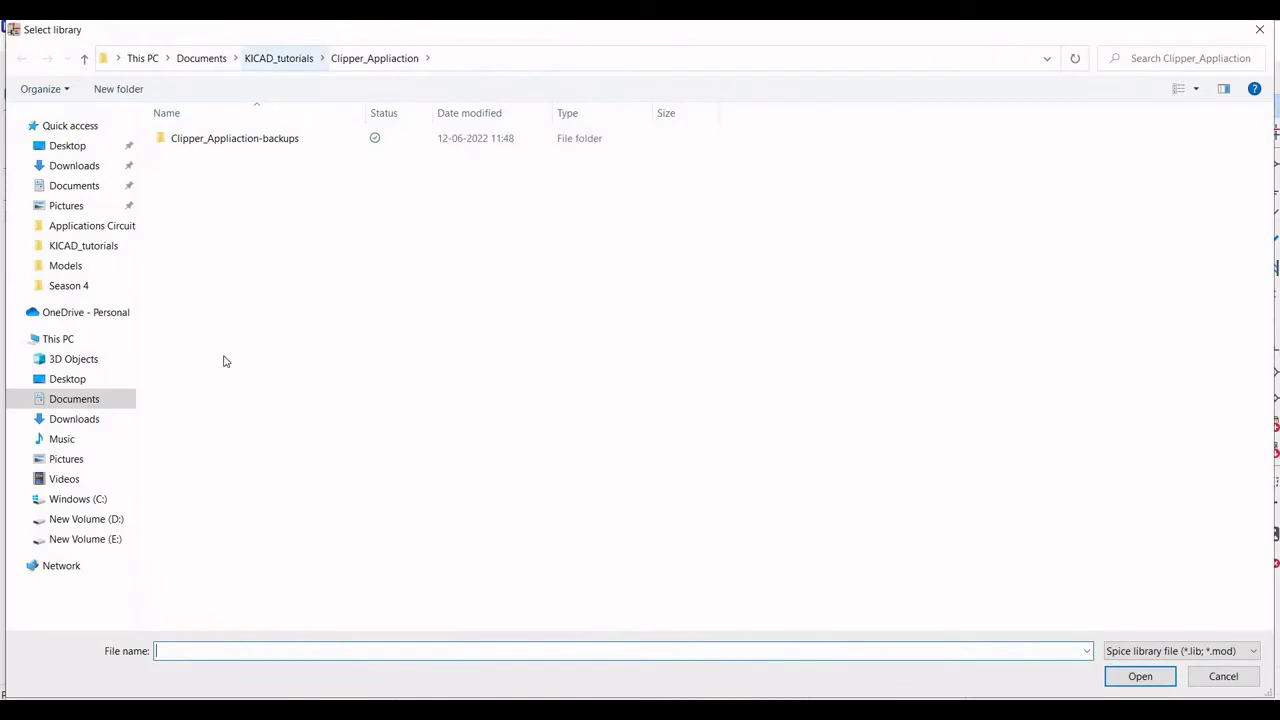
pyautogui.scroll(-4, 183, 487)
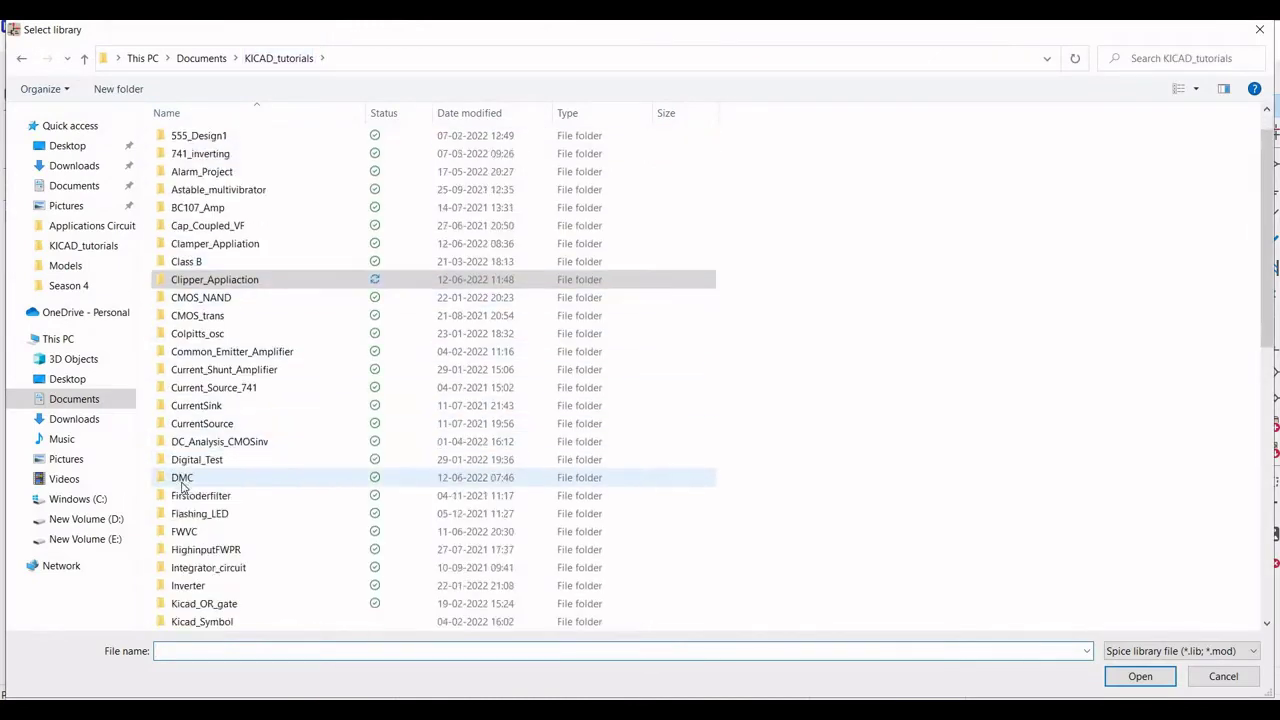
pyautogui.doubleClick(188, 513)
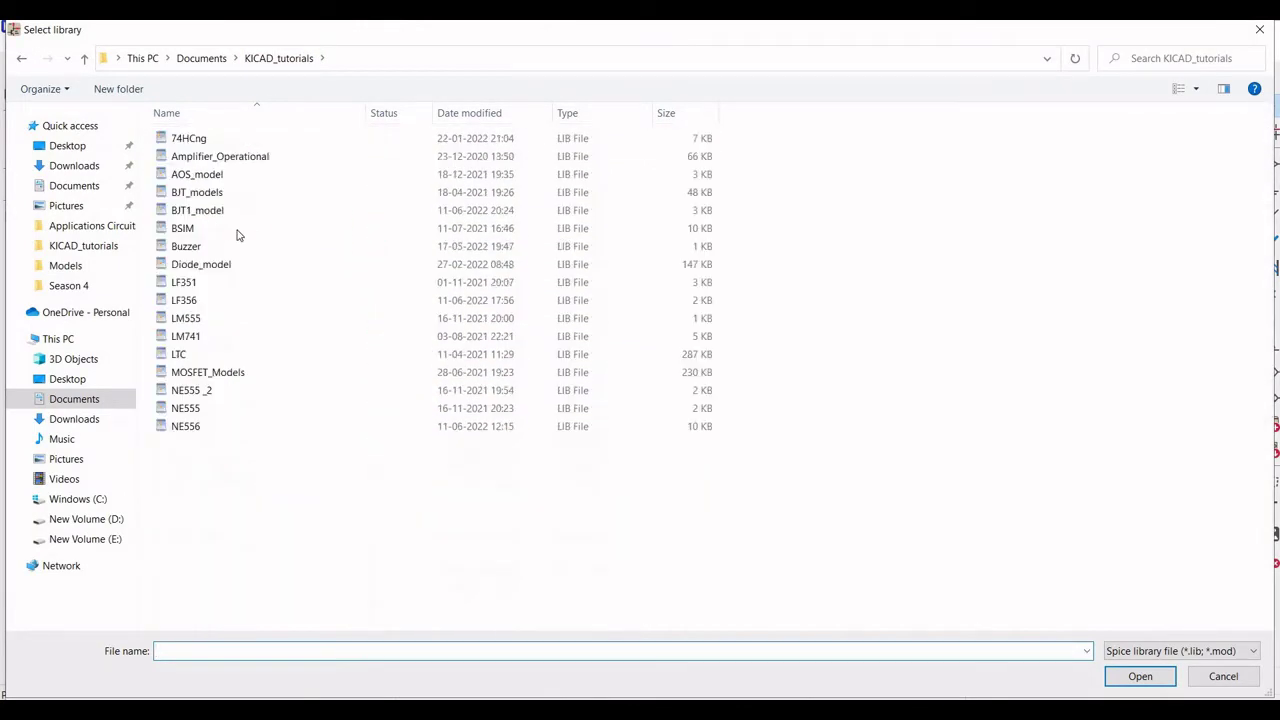
pyautogui.click(199, 211)
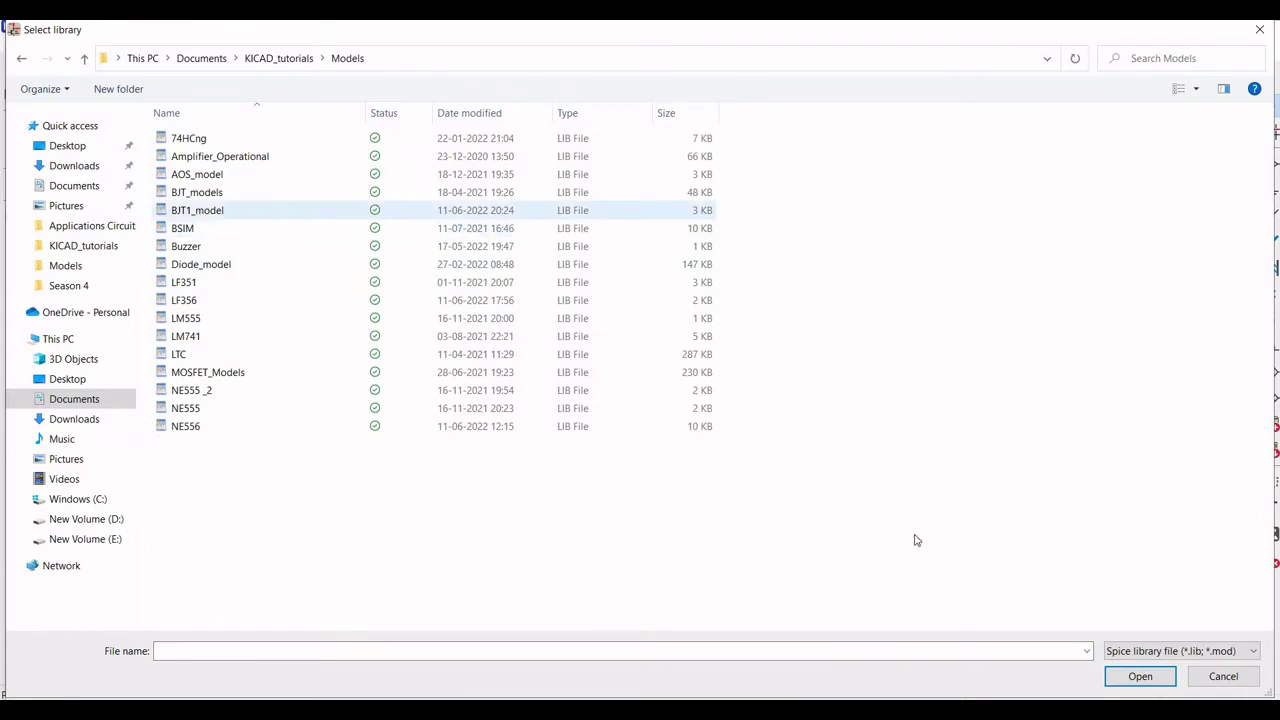
pyautogui.click(1140, 677)
# Assign the 1N914 Spice model to D1 and enable an alternate node sequence that puts pin 2 first.
pyautogui.click(538, 105)
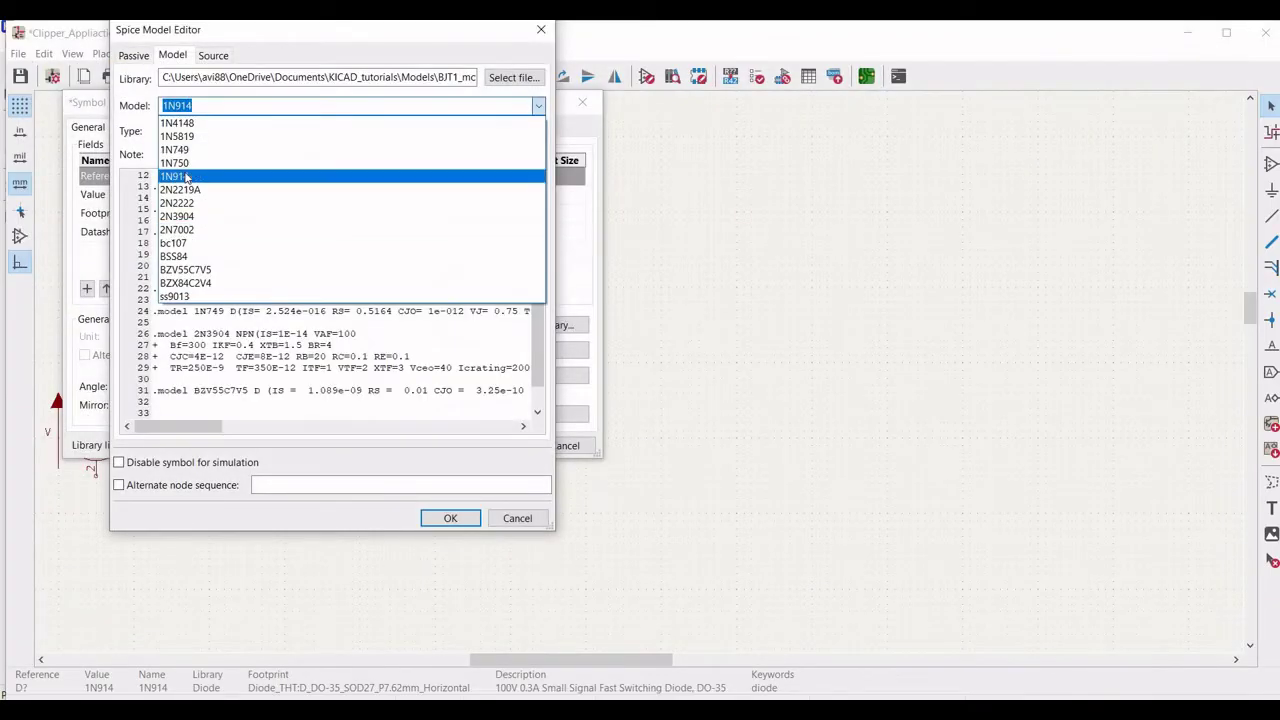
pyautogui.press('Return')
pyautogui.click(120, 486)
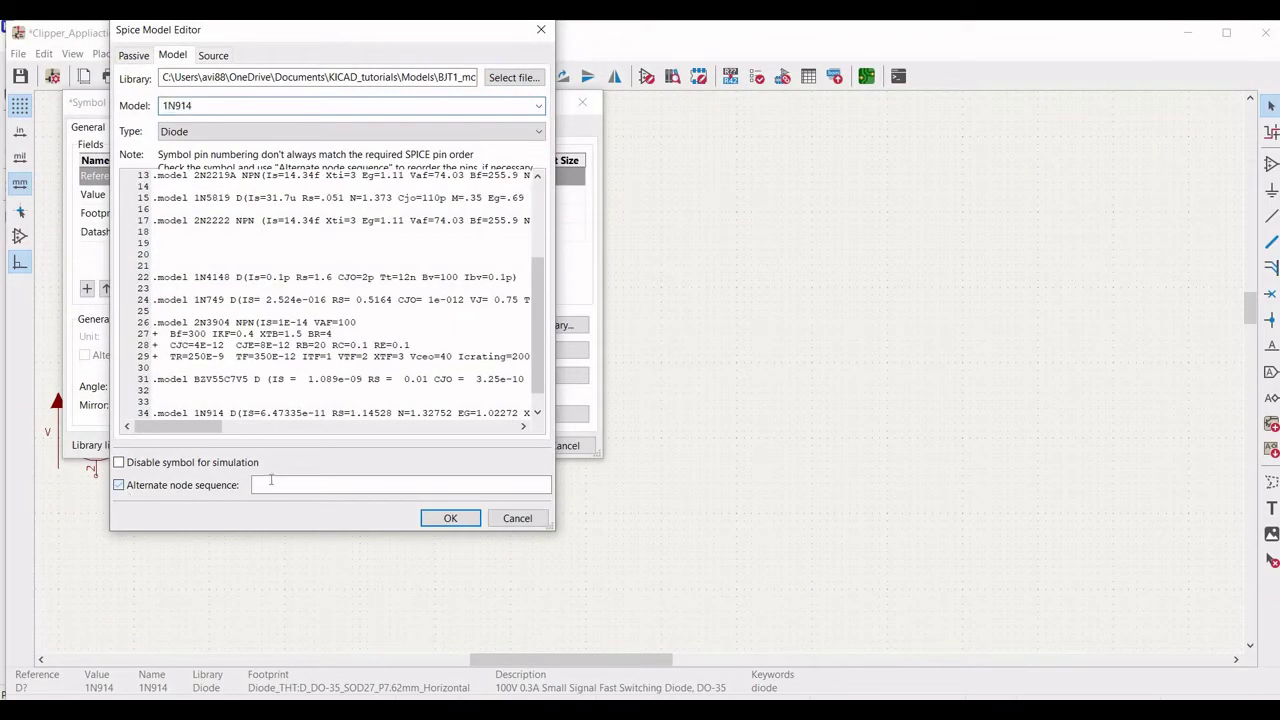
pyautogui.click(273, 484)
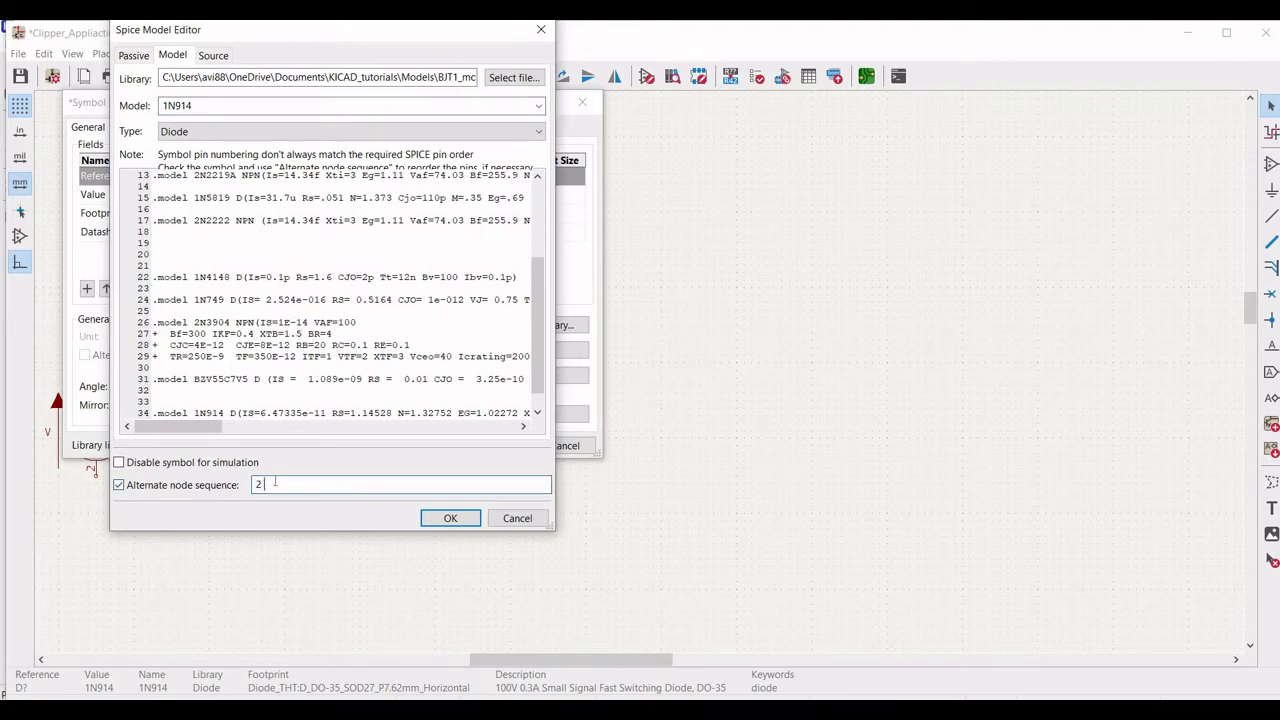
pyautogui.click(451, 519)
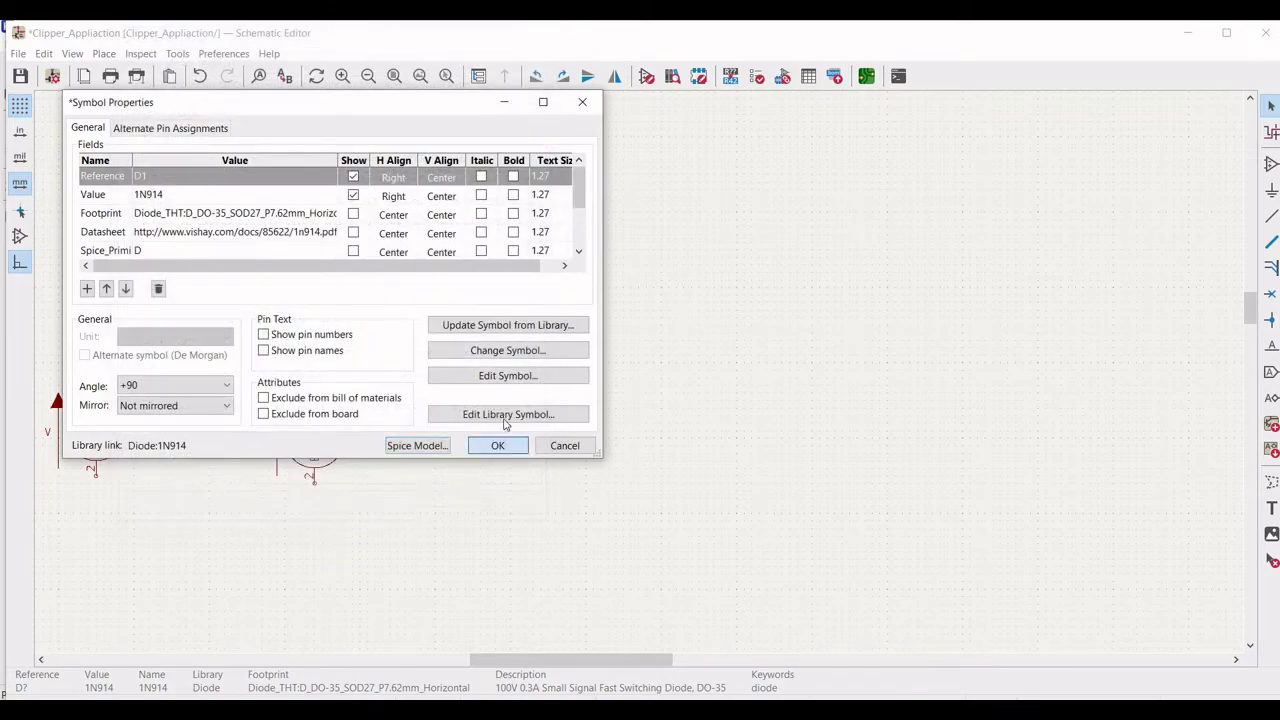
pyautogui.click(497, 446)
# Set the other diode's reference to D2 and load the BJT1_model library from the Models folder for its Spice model.
pyautogui.rightClick(422, 422)
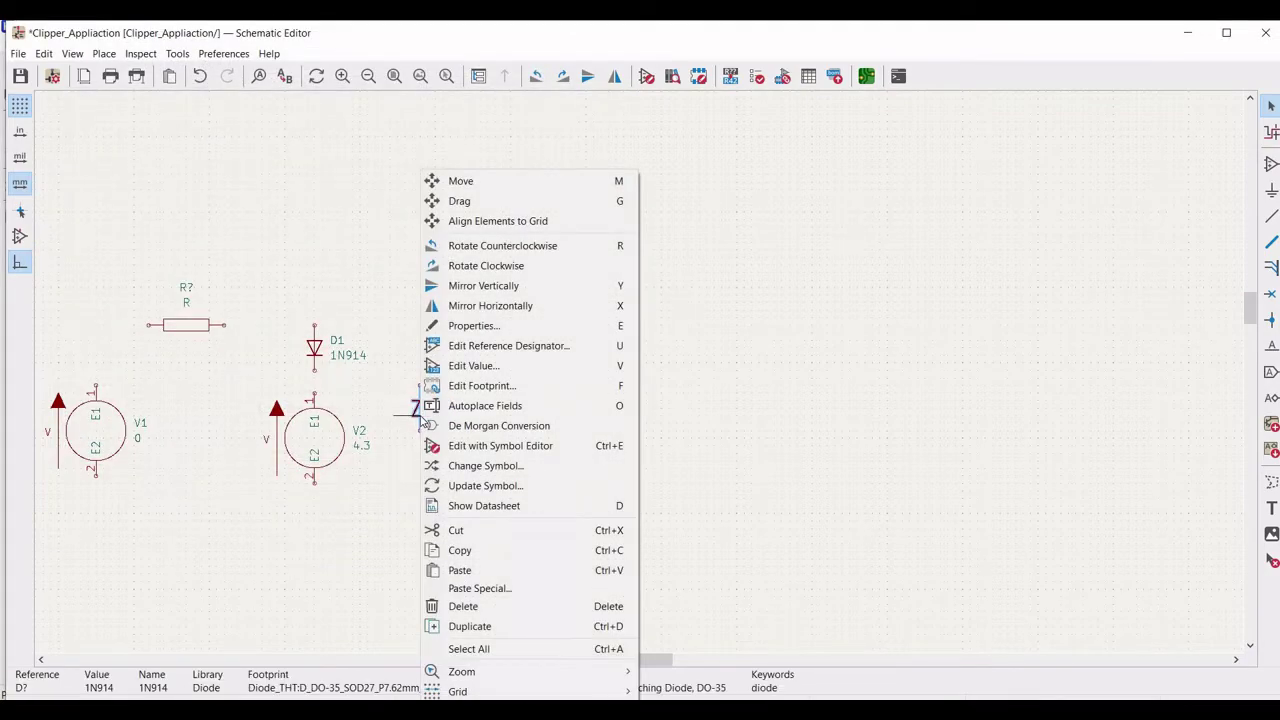
pyautogui.click(474, 325)
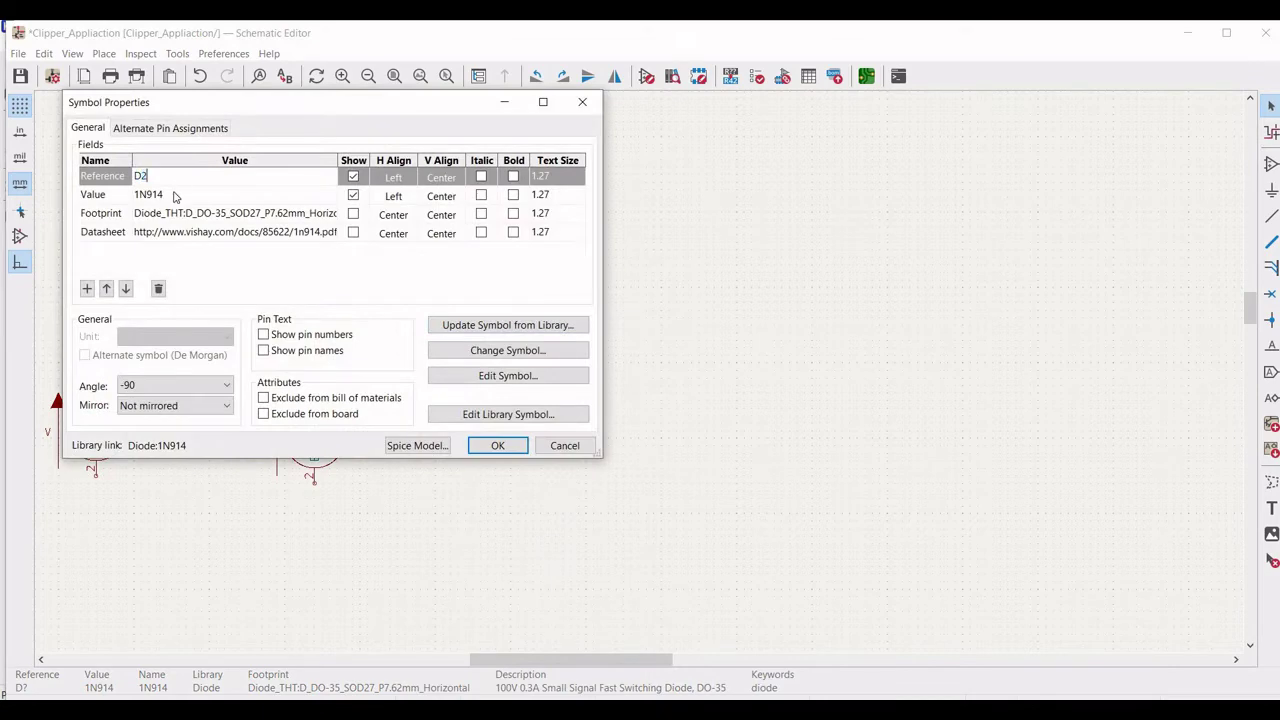
pyautogui.click(174, 196)
pyautogui.click(417, 445)
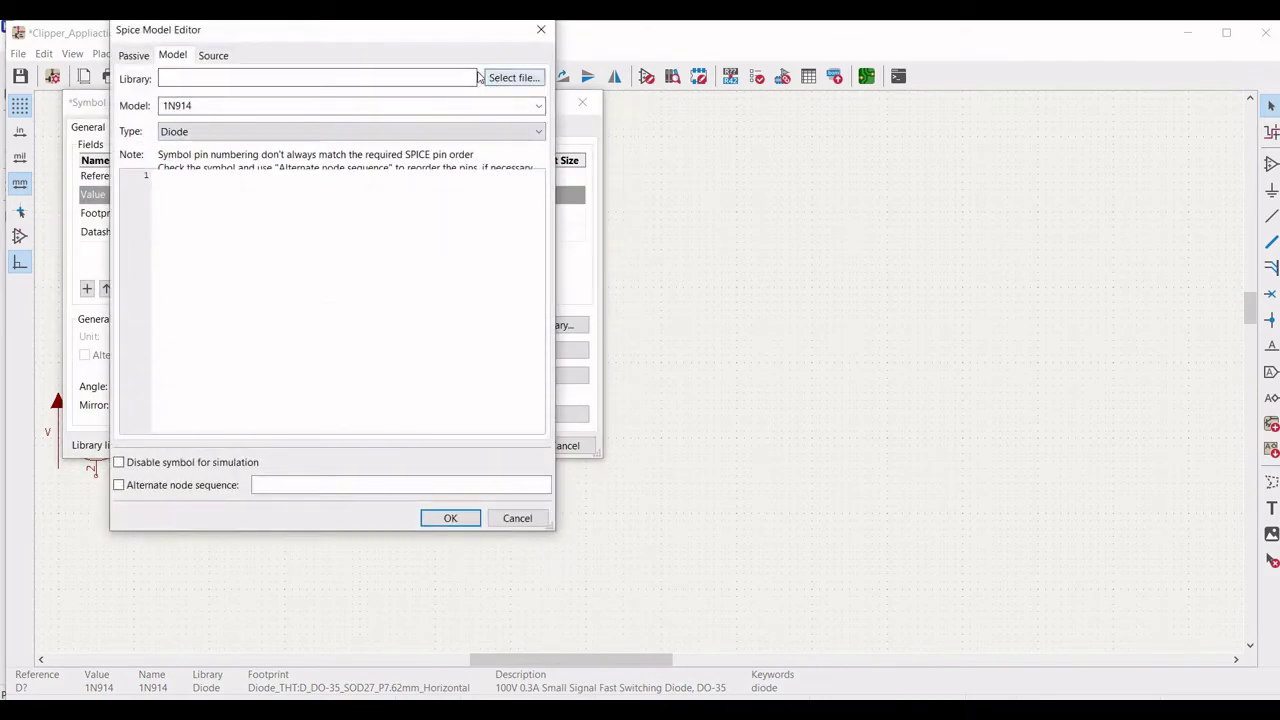
pyautogui.click(512, 78)
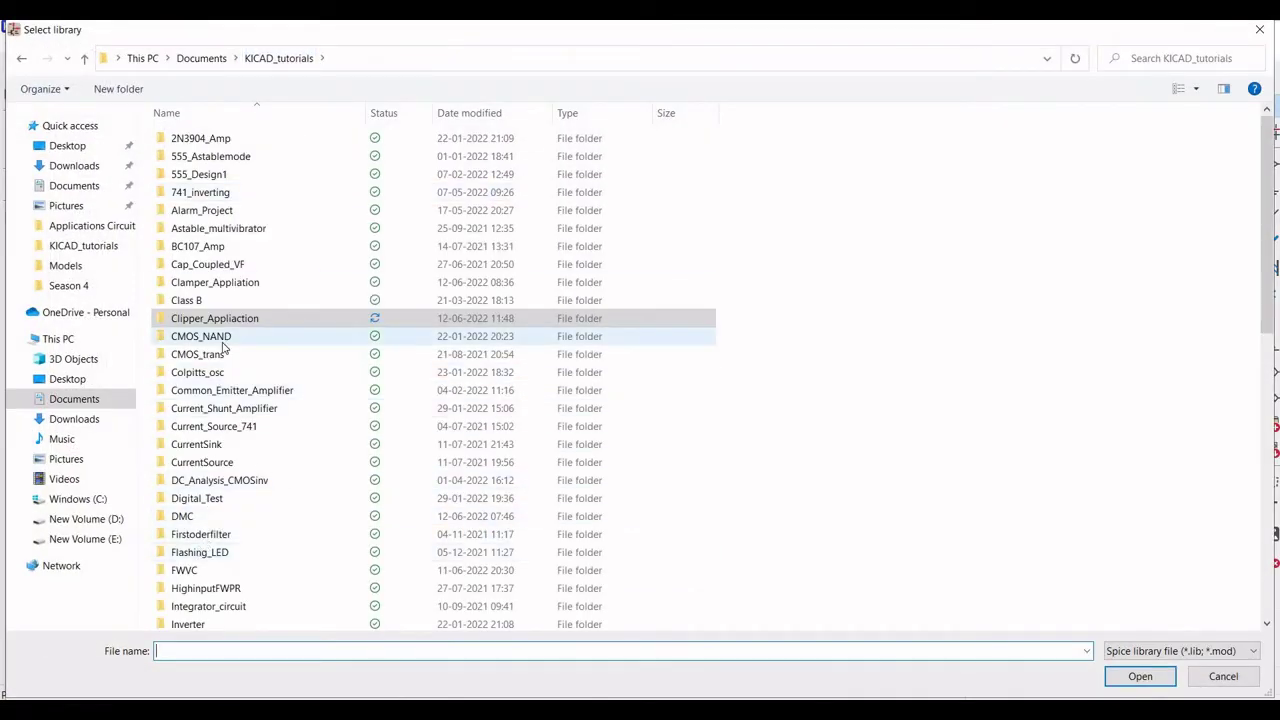
pyautogui.scroll(-3, 226, 350)
pyautogui.doubleClick(253, 567)
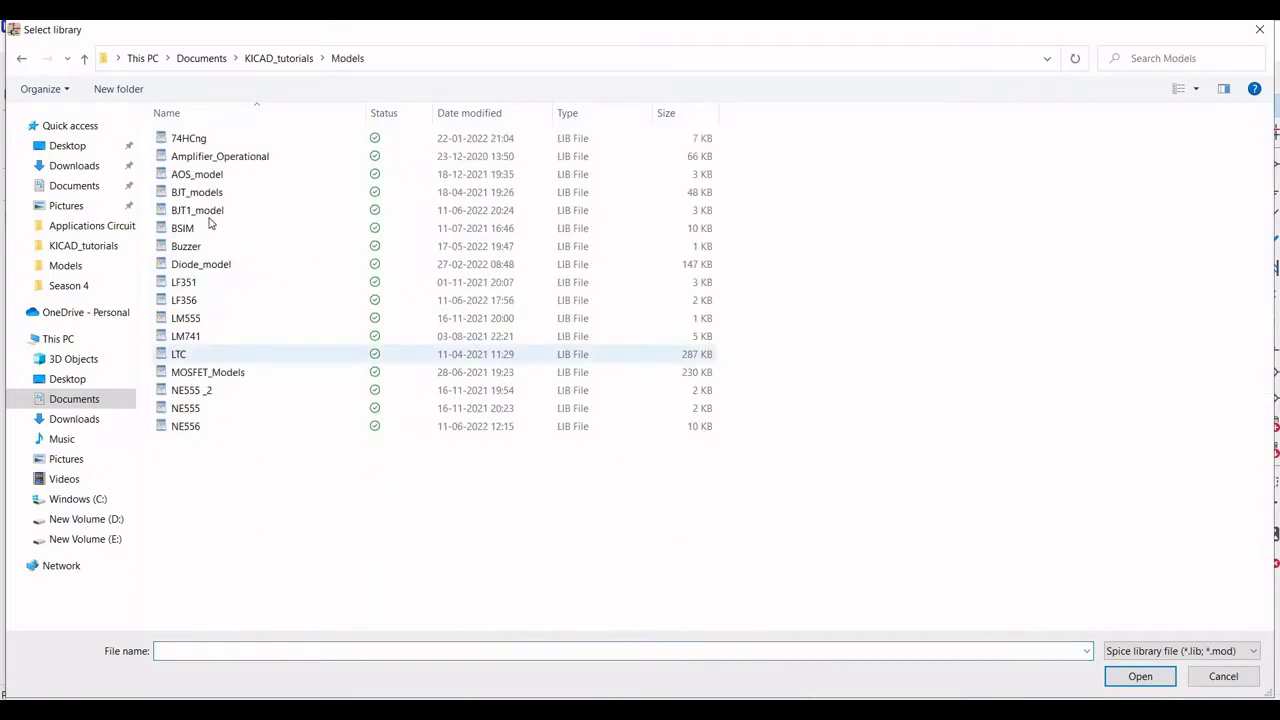
pyautogui.click(250, 210)
pyautogui.press('Return')
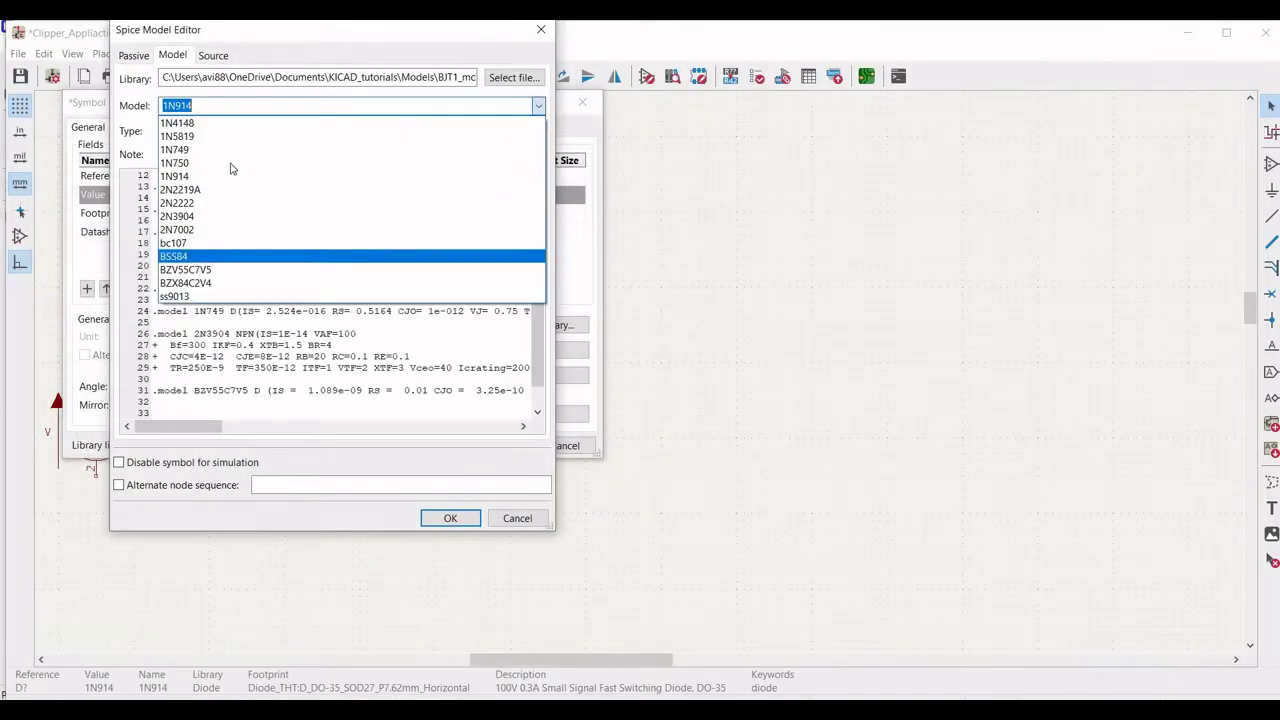
# Assign the 1N914 Spice model to D2 with the alternate node sequence 2 1.
pyautogui.click(206, 166)
pyautogui.click(232, 487)
pyautogui.click(270, 483)
pyautogui.write('2 1')
pyautogui.click(450, 518)
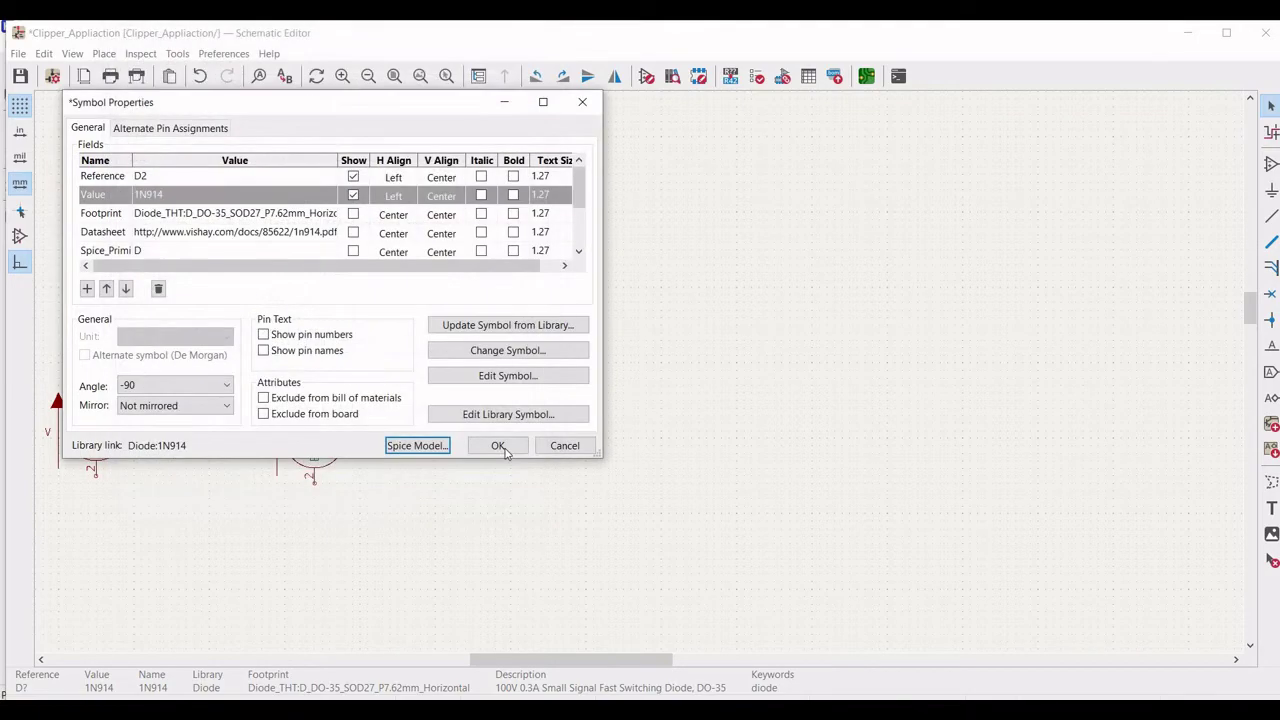
pyautogui.click(497, 444)
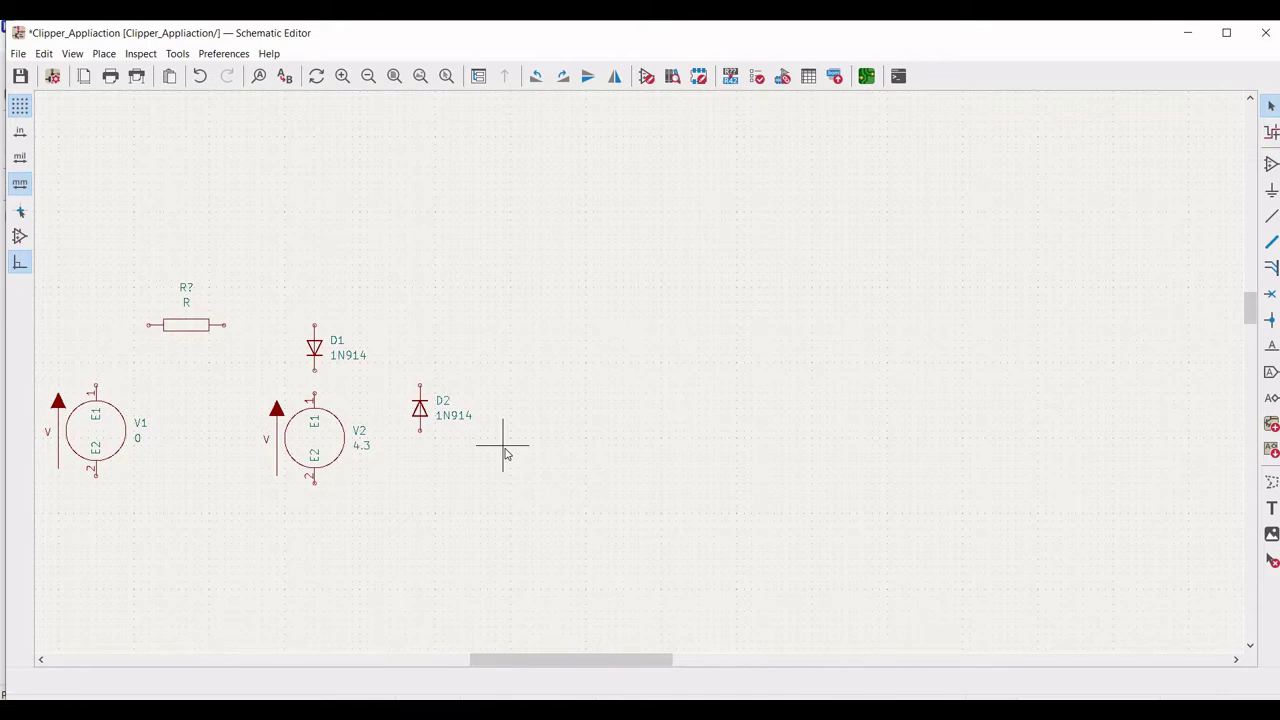
# Set the resistor's reference to R1 and its value to 100.
pyautogui.rightClick(190, 325)
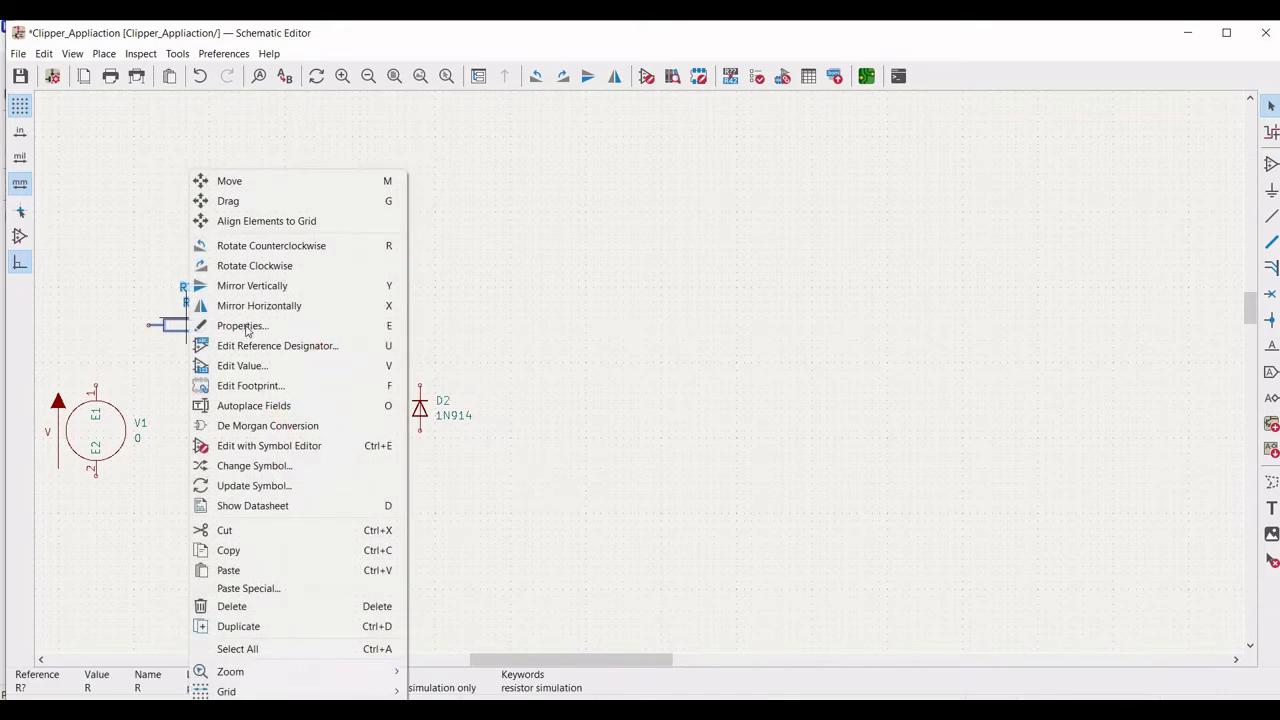
pyautogui.click(247, 326)
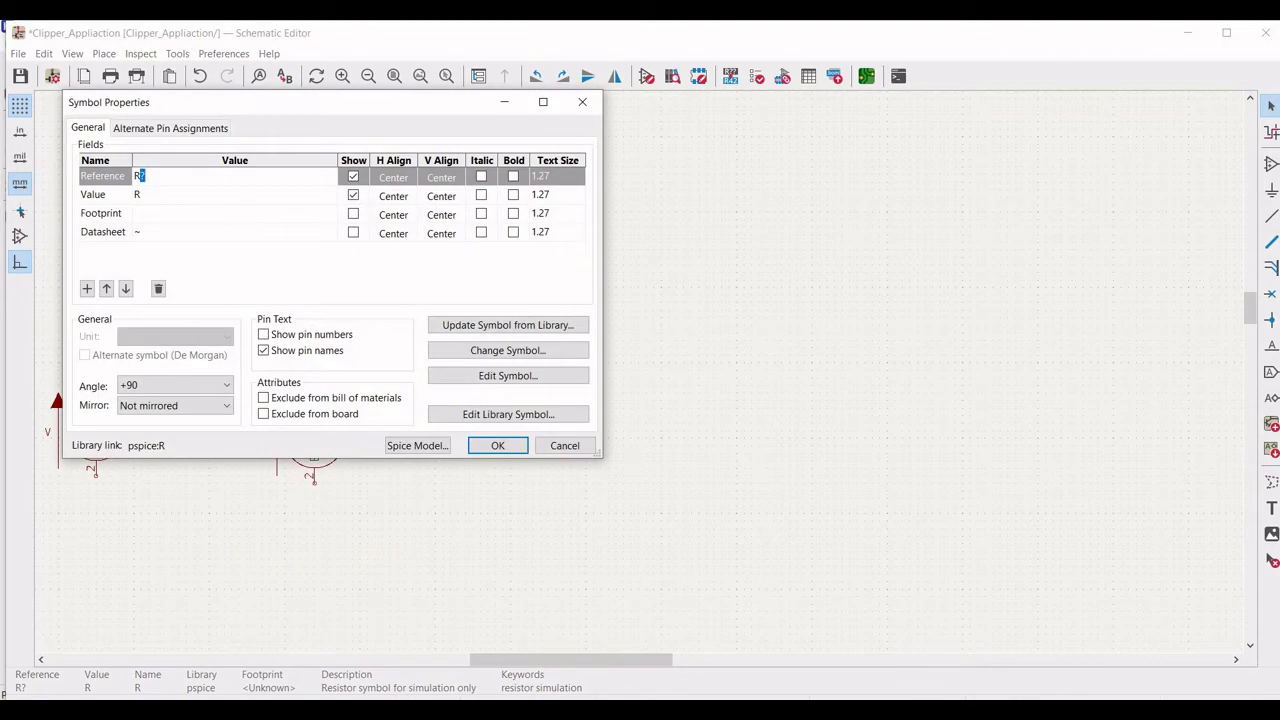
pyautogui.write('1')
pyautogui.click(155, 196)
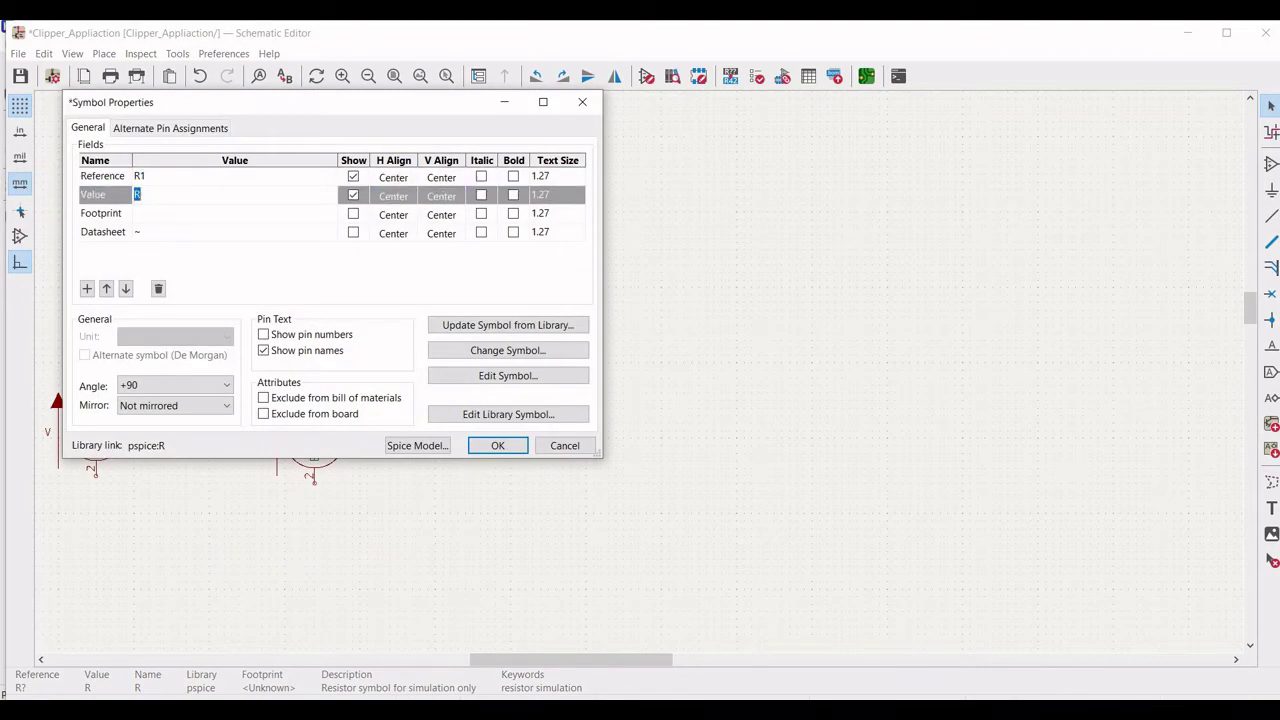
pyautogui.write('100')
pyautogui.click(493, 446)
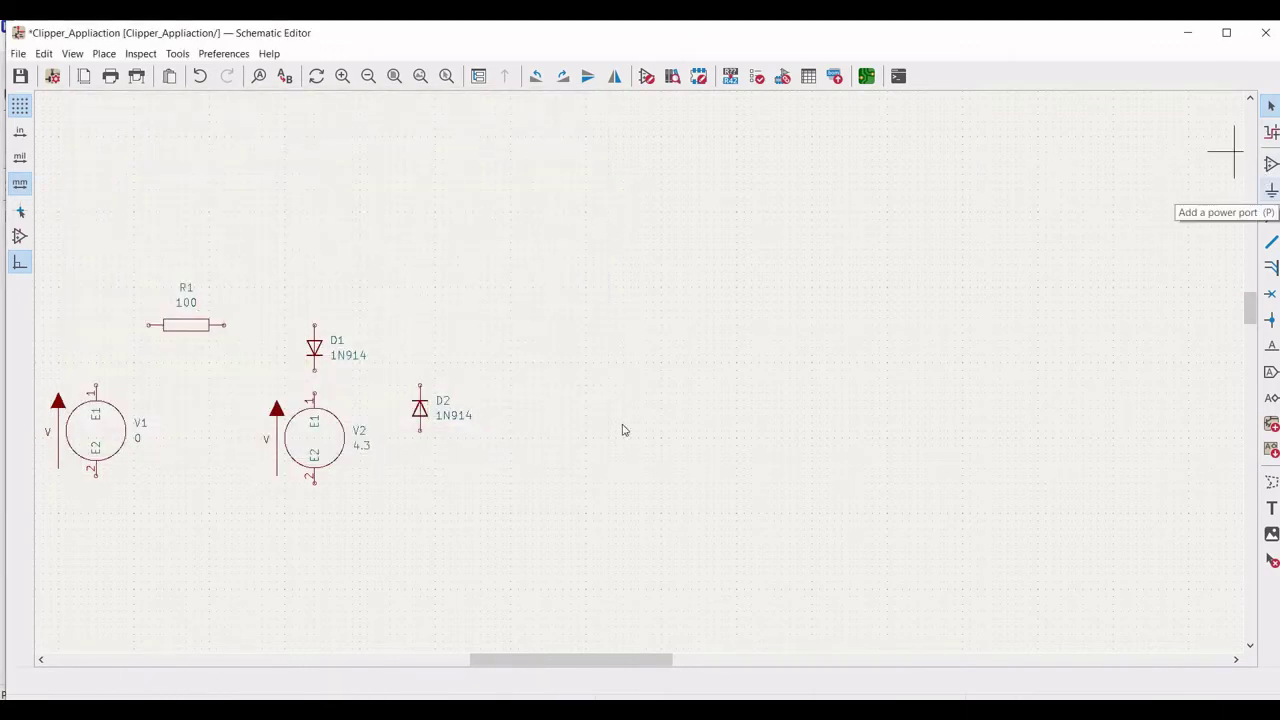
# Place a GND symbol from the power library below and between V1 and V2.
pyautogui.press('p')
pyautogui.click(98, 192)
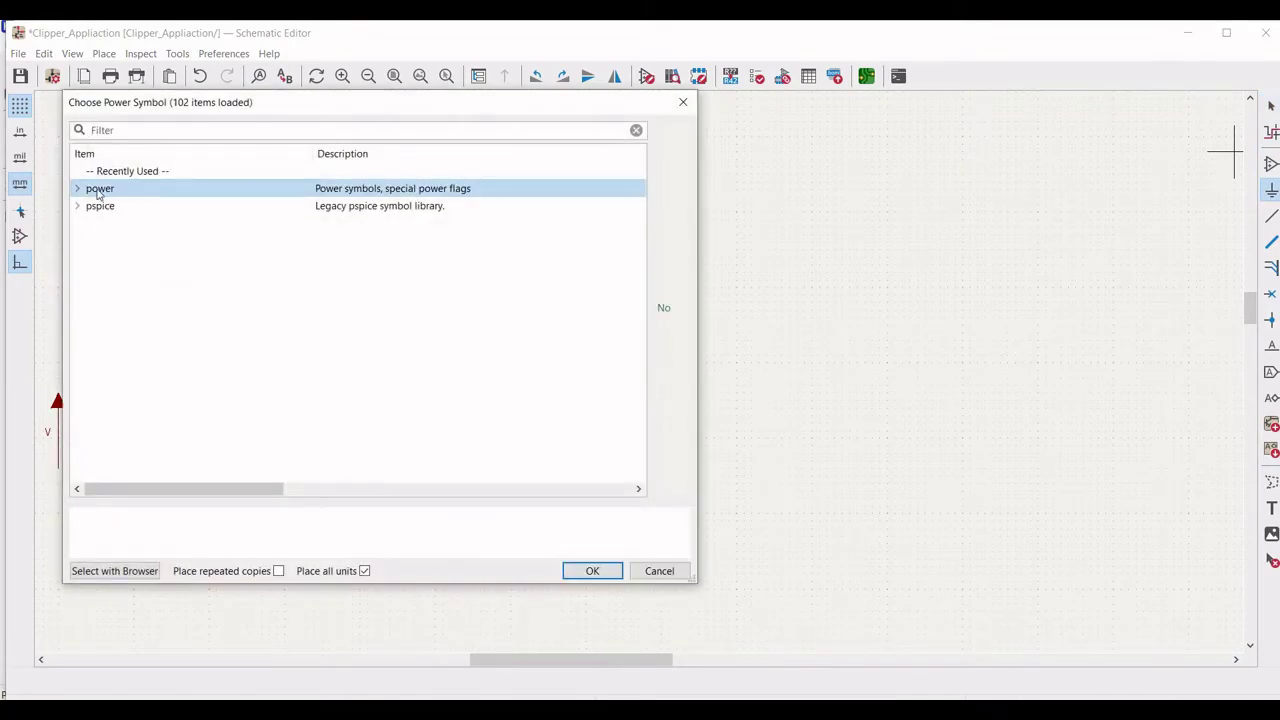
pyautogui.click(79, 189)
pyautogui.scroll(-10, 146, 303)
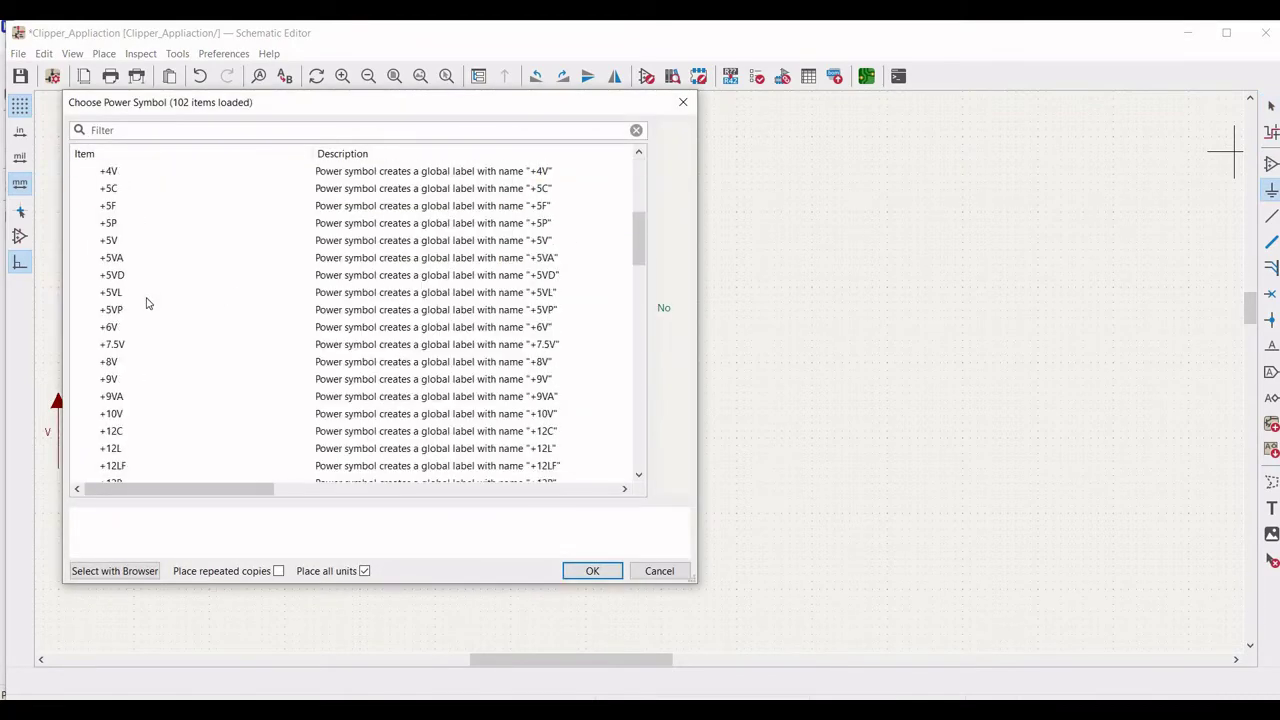
pyautogui.scroll(-3, 146, 303)
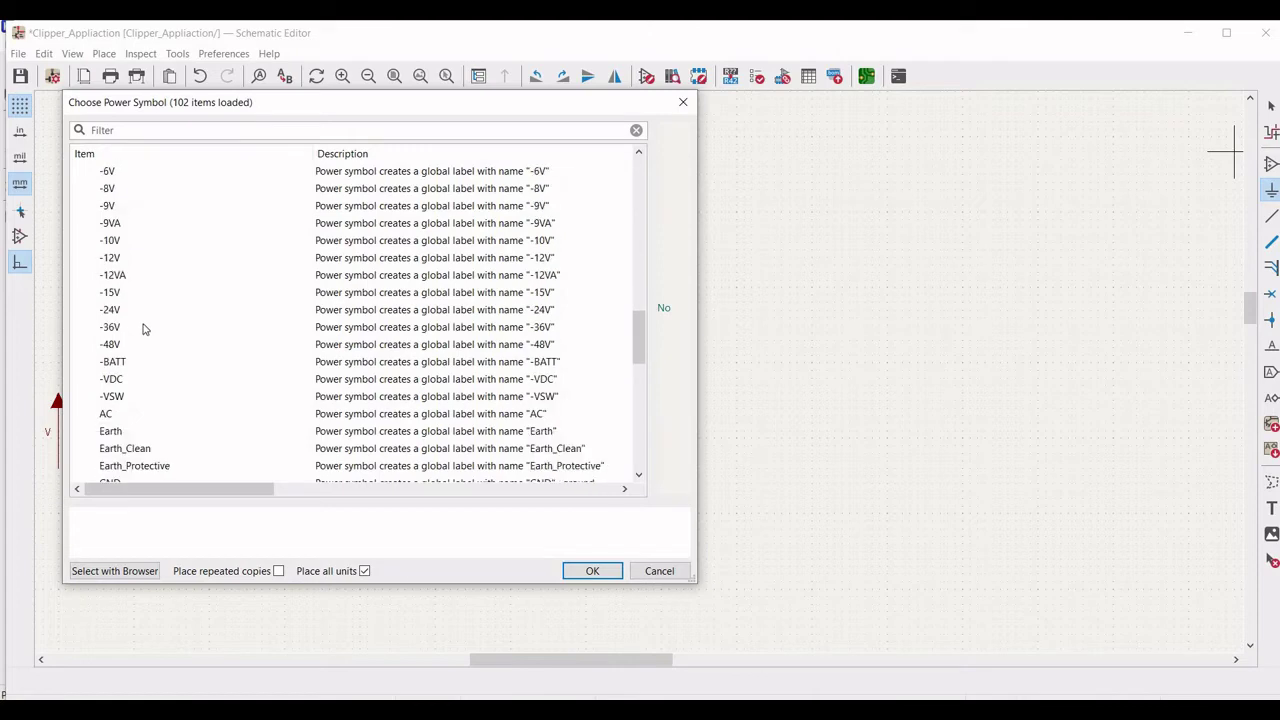
pyautogui.scroll(-1, 130, 380)
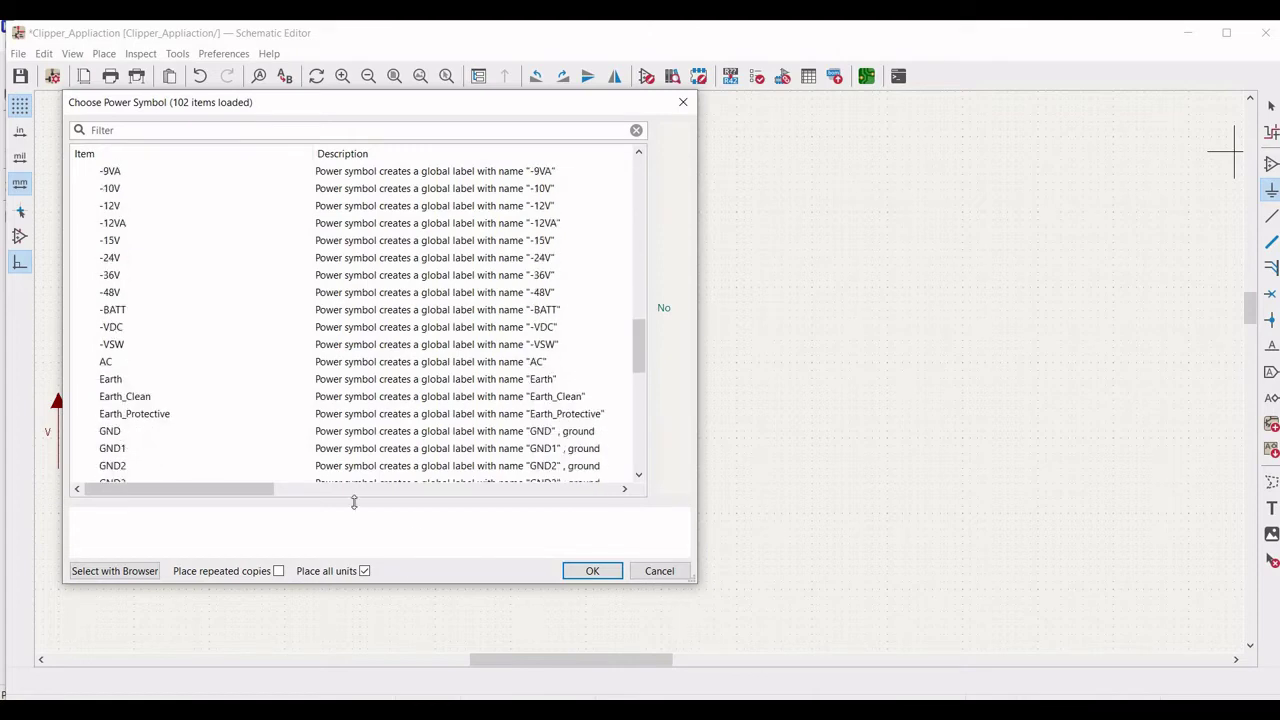
pyautogui.click(250, 431)
pyautogui.click(592, 570)
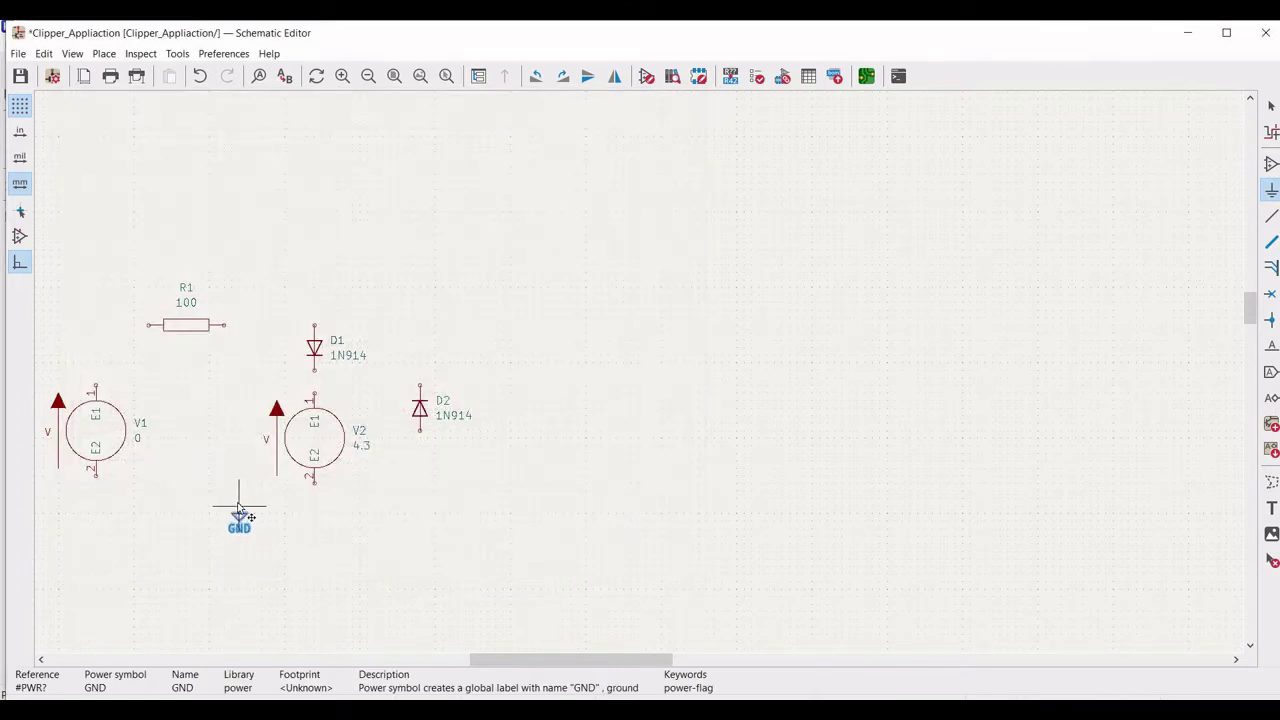
pyautogui.click(239, 507)
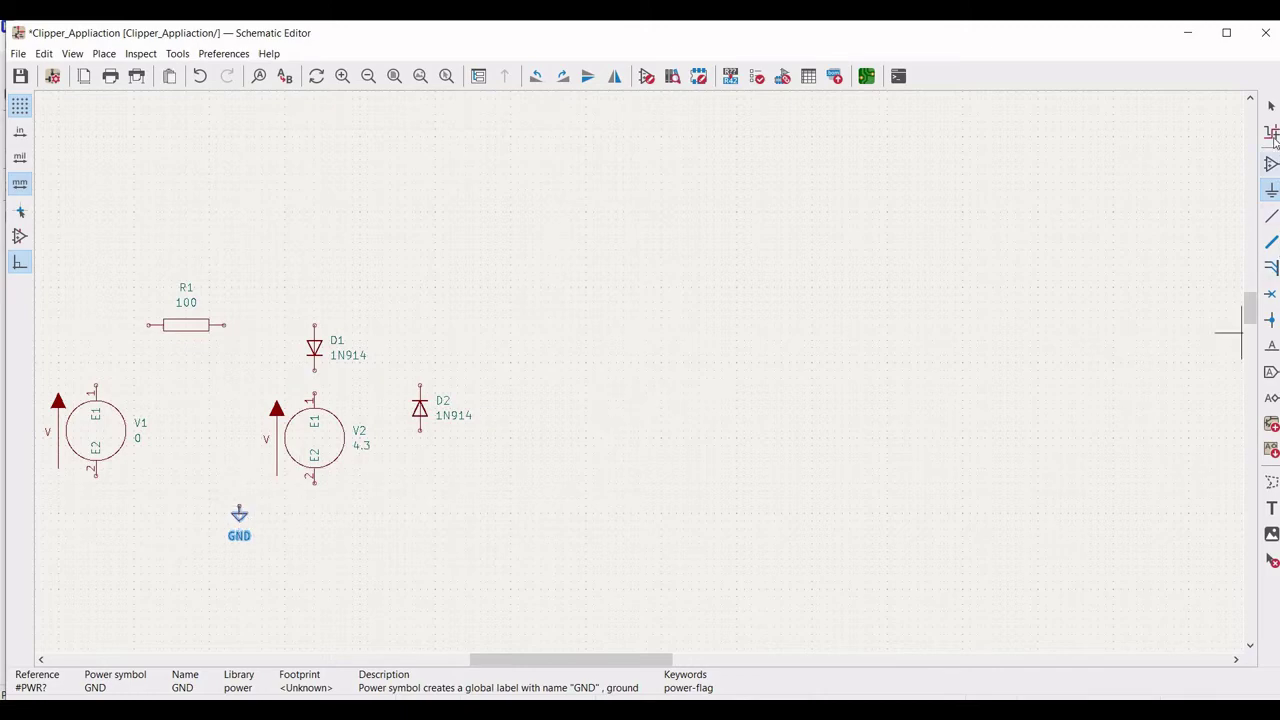
# Wire pin 2 of V1 and pin 2 of V2 to the GND symbol.
pyautogui.click(1271, 216)
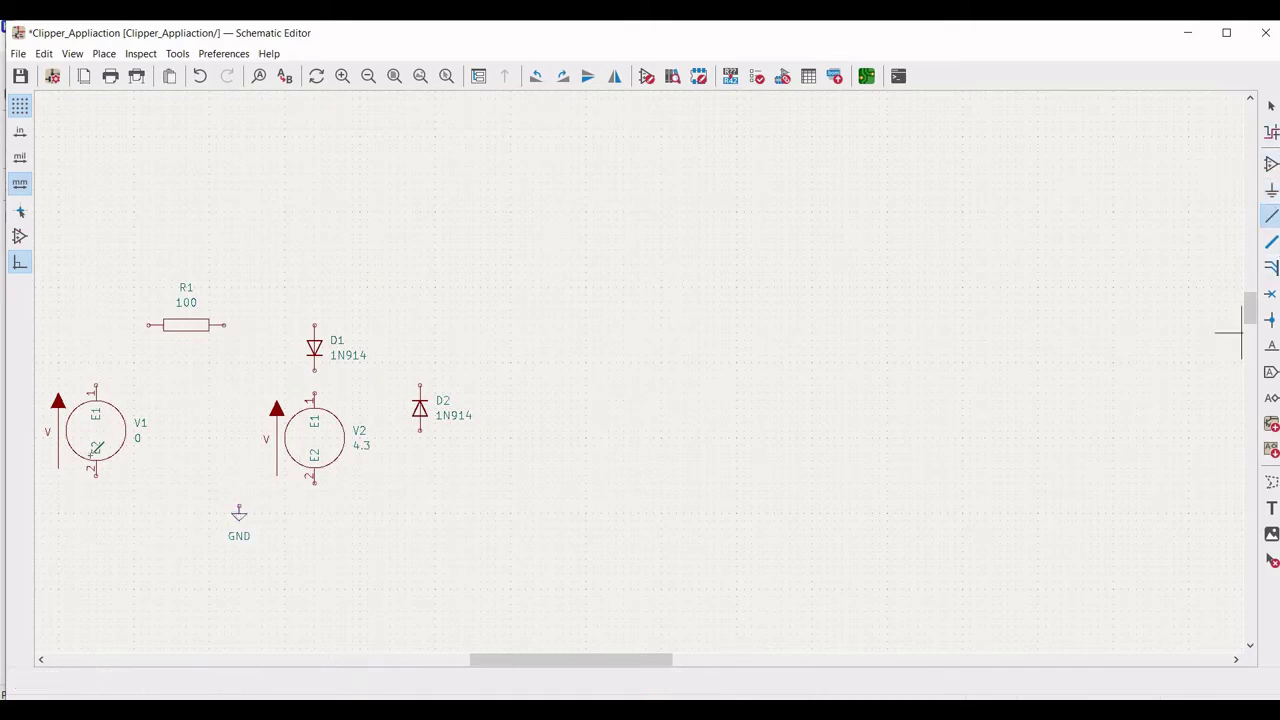
pyautogui.click(94, 470)
pyautogui.click(239, 505)
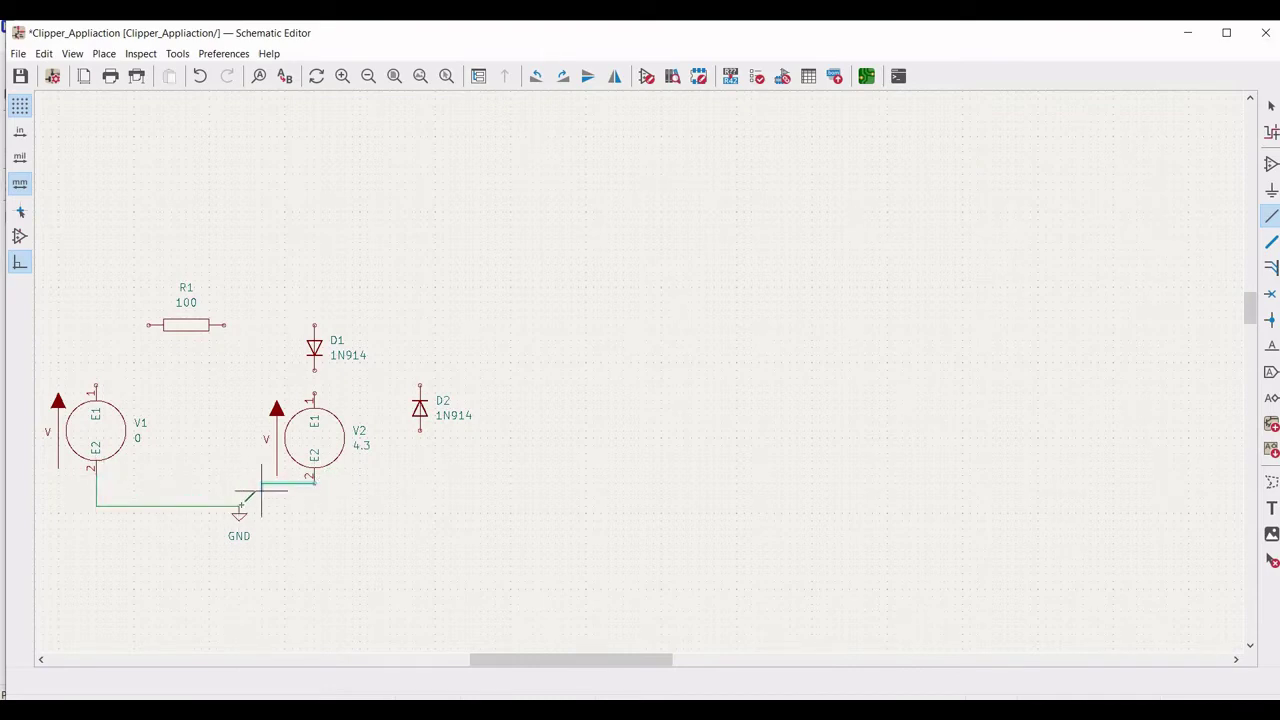
pyautogui.click(314, 482)
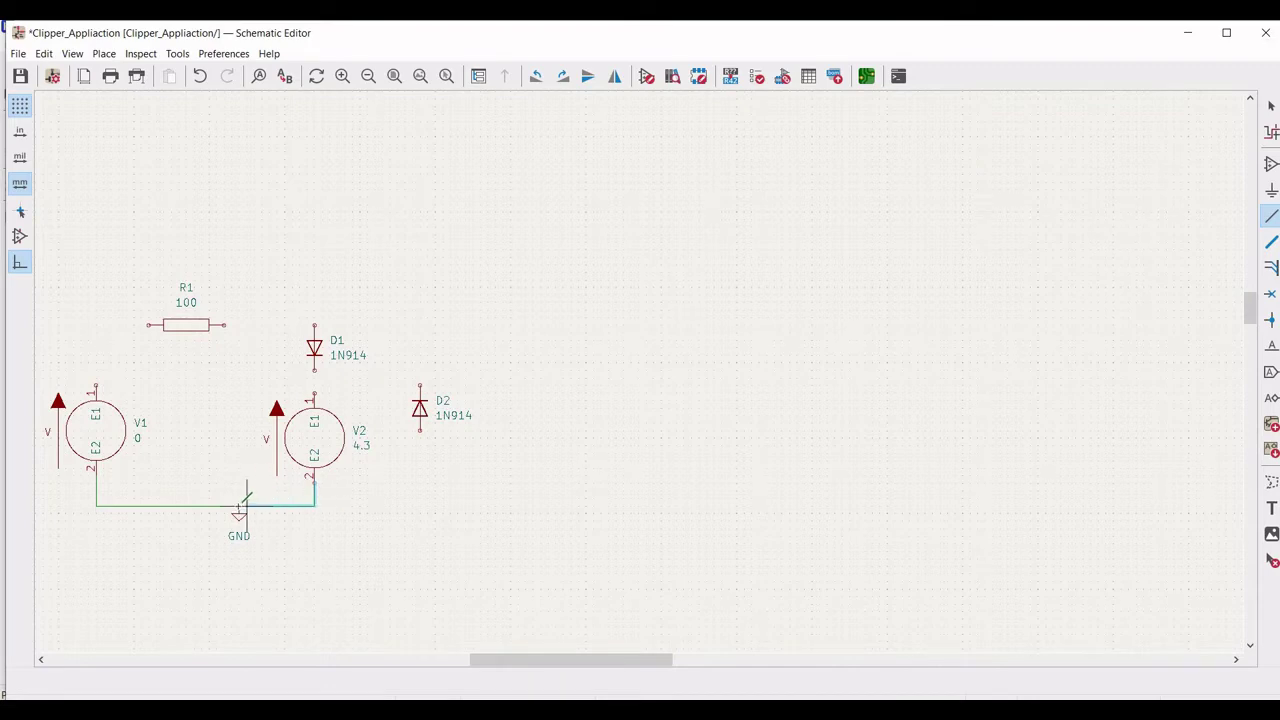
pyautogui.click(239, 505)
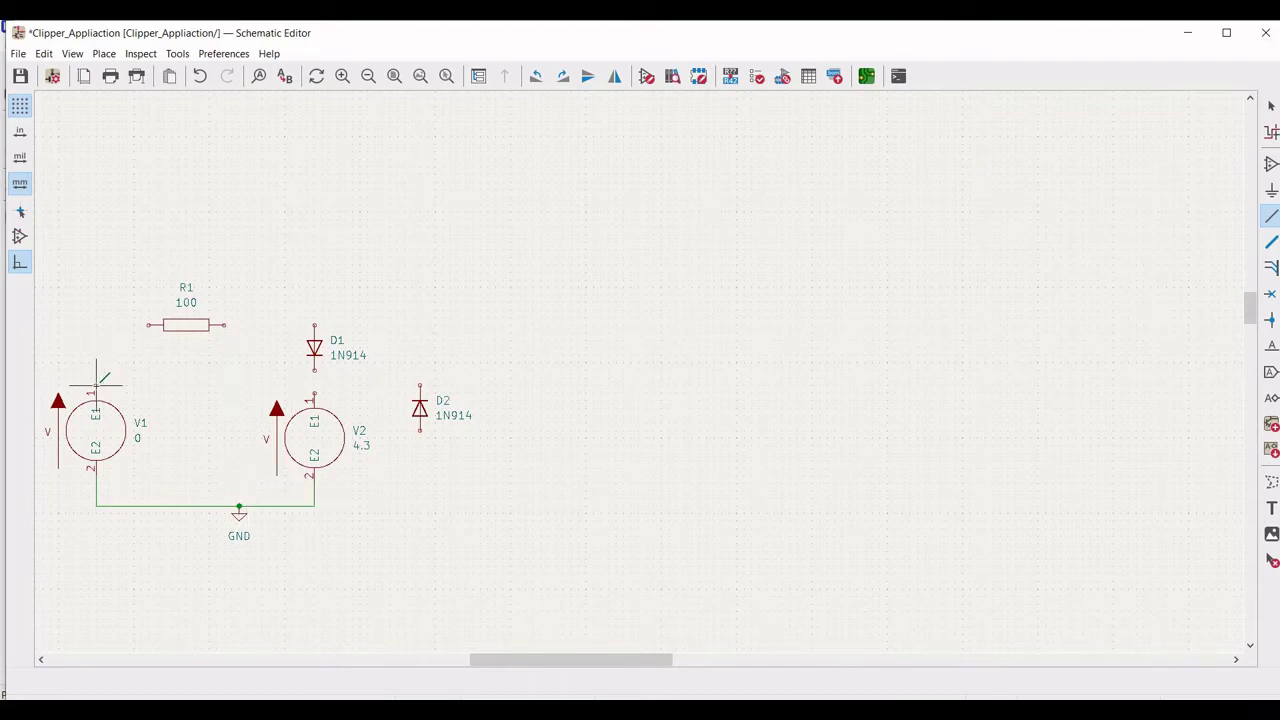
# Wire pin 1 of V1 to one end of R1, and R1's other end to the upper pin of D1.
pyautogui.click(96, 384)
pyautogui.click(163, 324)
pyautogui.click(209, 324)
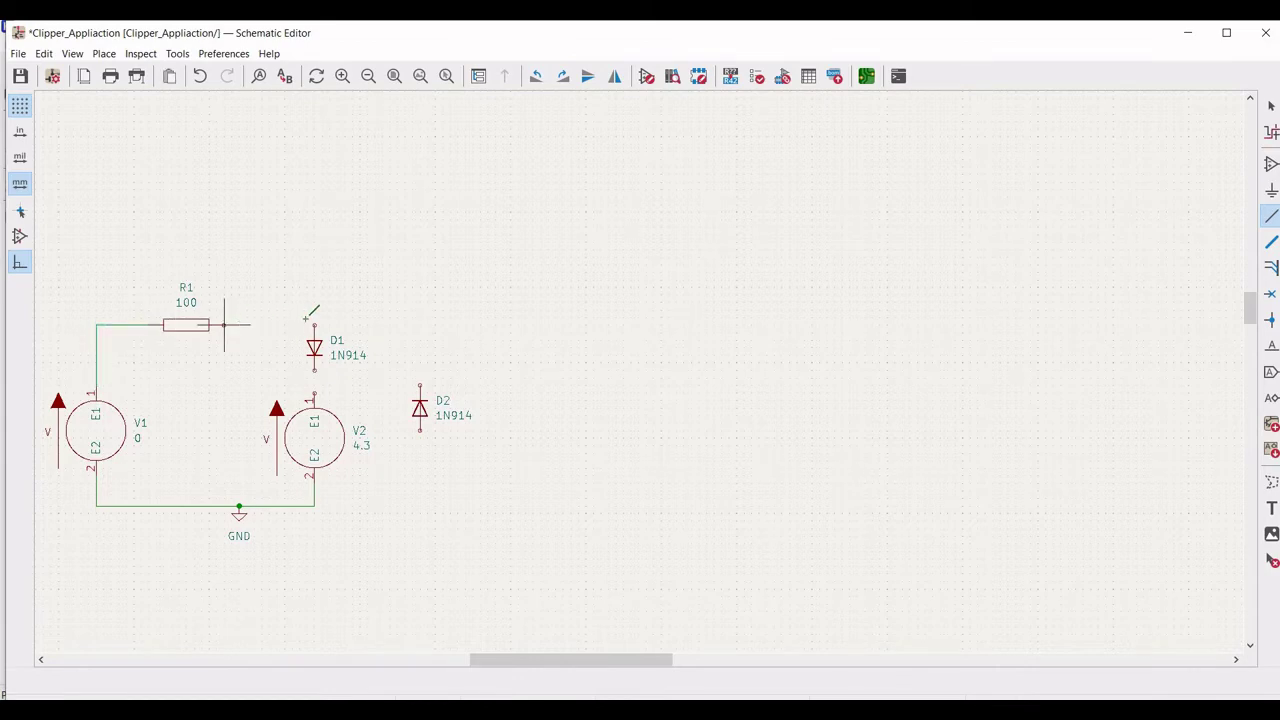
pyautogui.click(314, 325)
# Wire D1's lower pin to V2's pin 1, and connect D2 between the R1–D1 node and the ground wire.
pyautogui.click(314, 370)
pyautogui.click(420, 385)
pyautogui.click(420, 430)
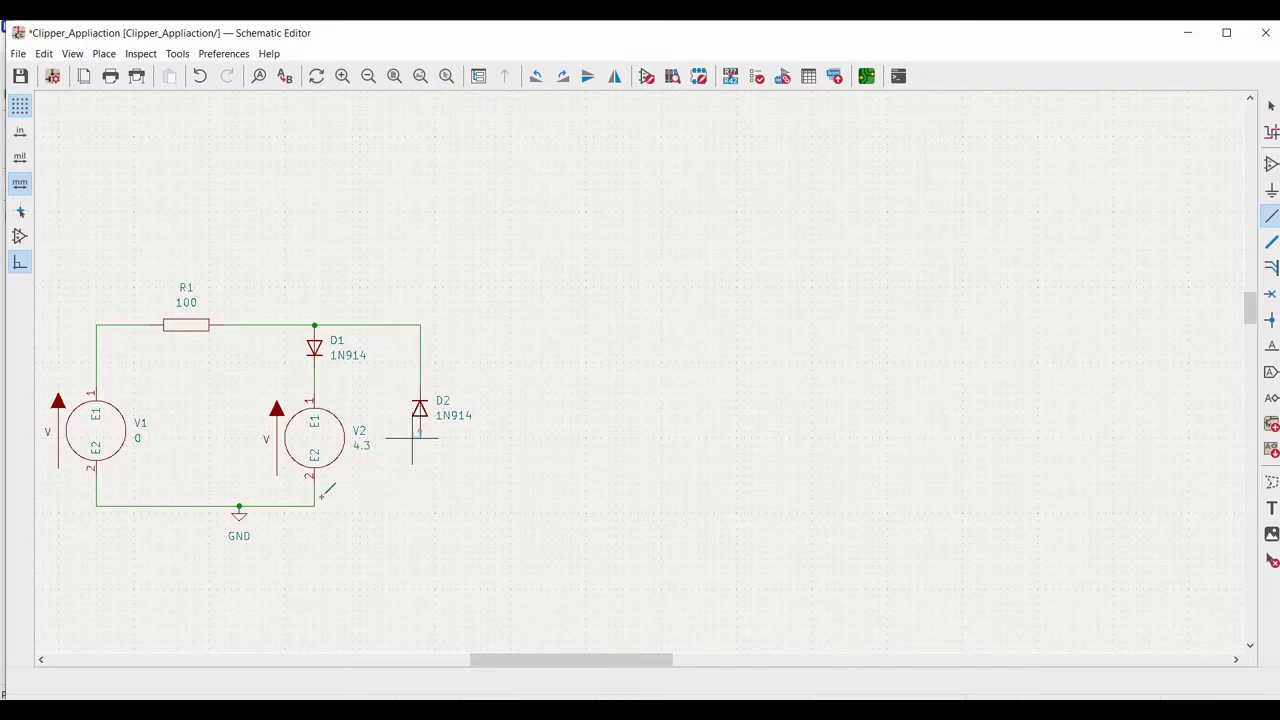
pyautogui.click(314, 505)
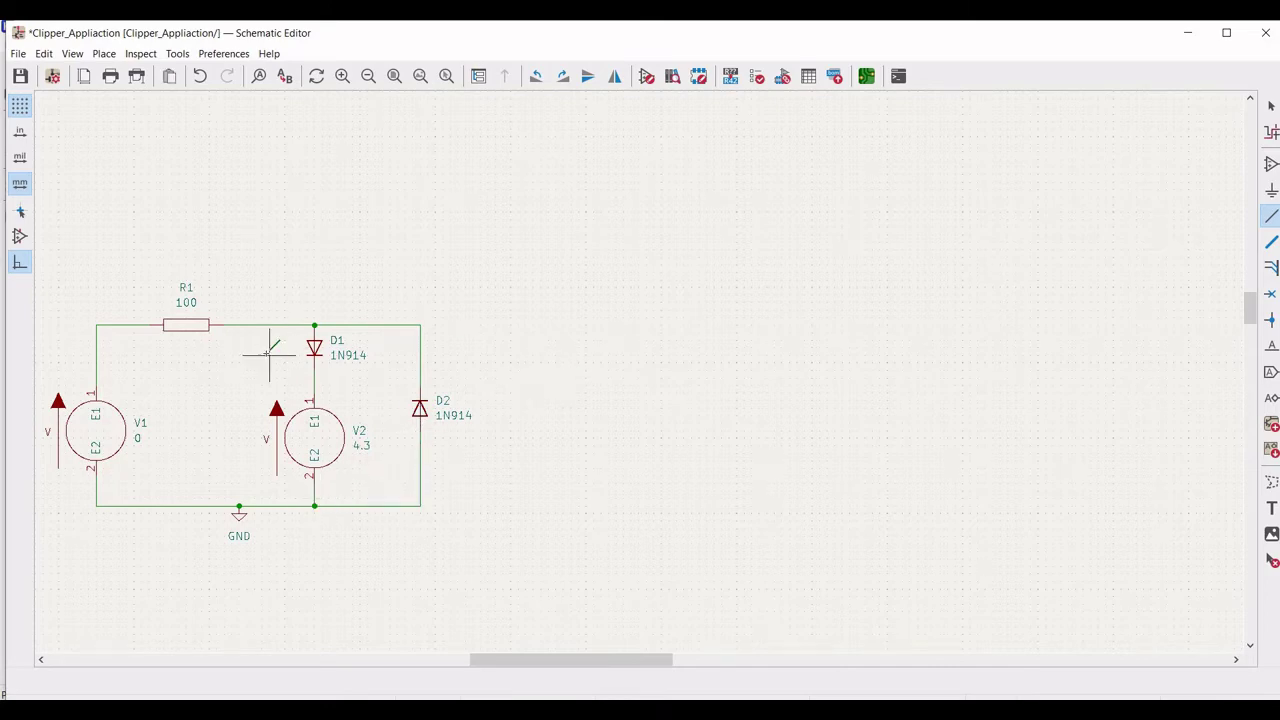
pyautogui.press('Escape')
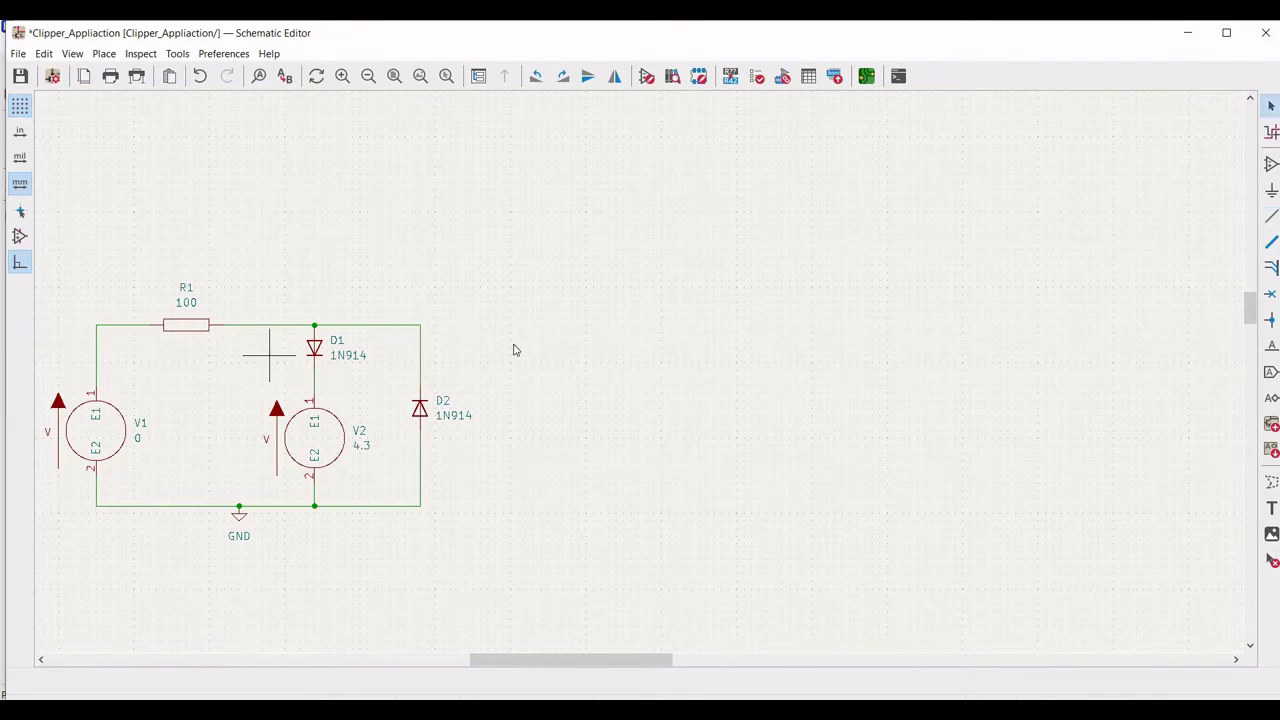
# Place a 1N914 diode vertically, pointing up, in the empty area to the right of the finished circuit.
pyautogui.click(1271, 165)
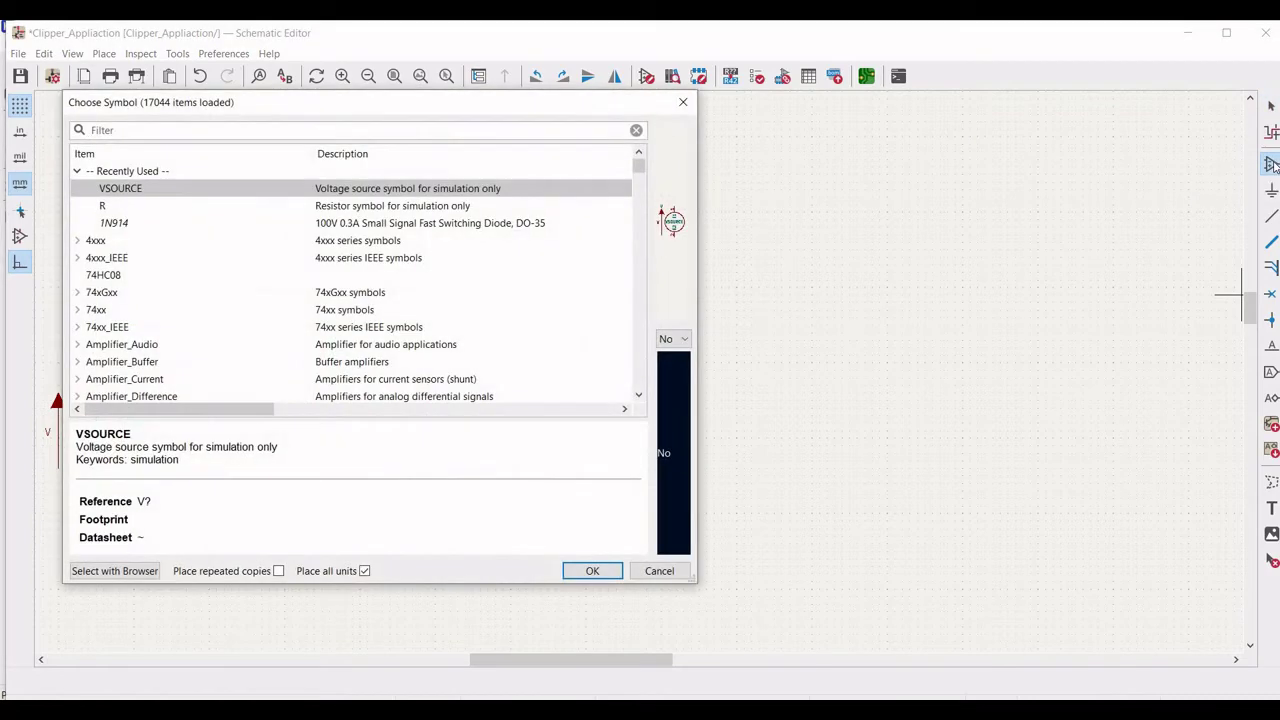
pyautogui.click(124, 226)
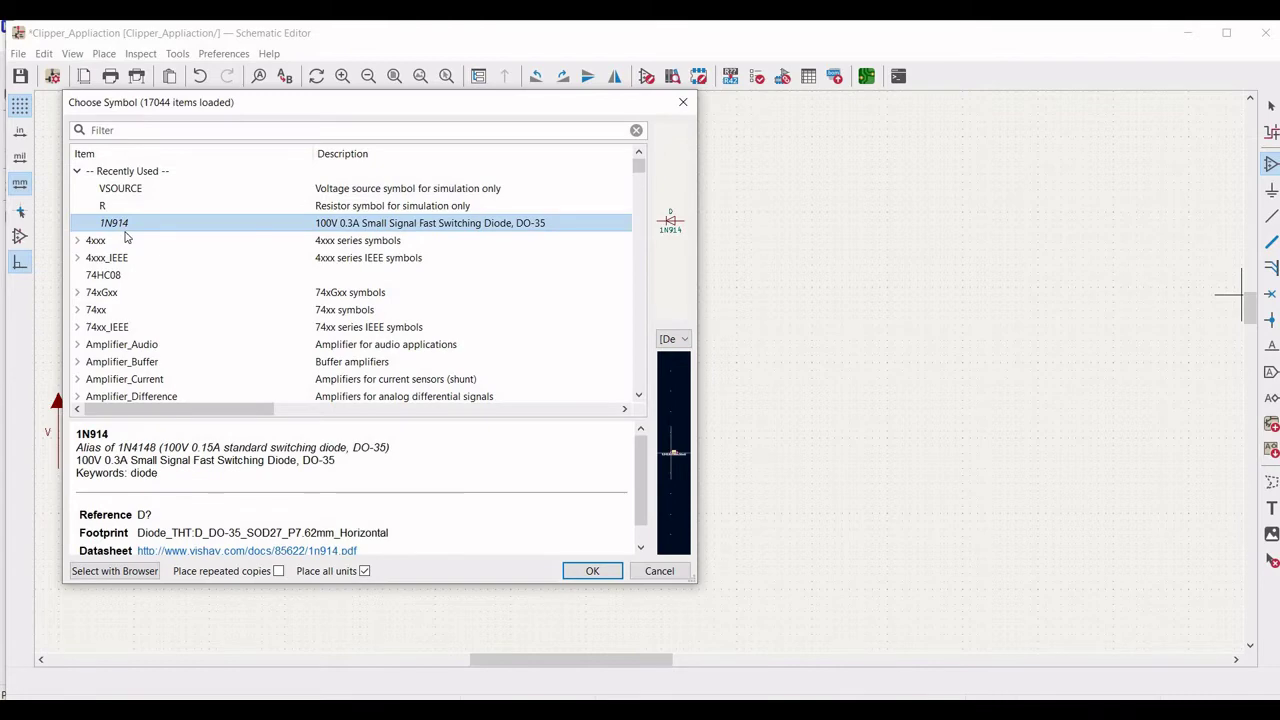
pyautogui.click(590, 571)
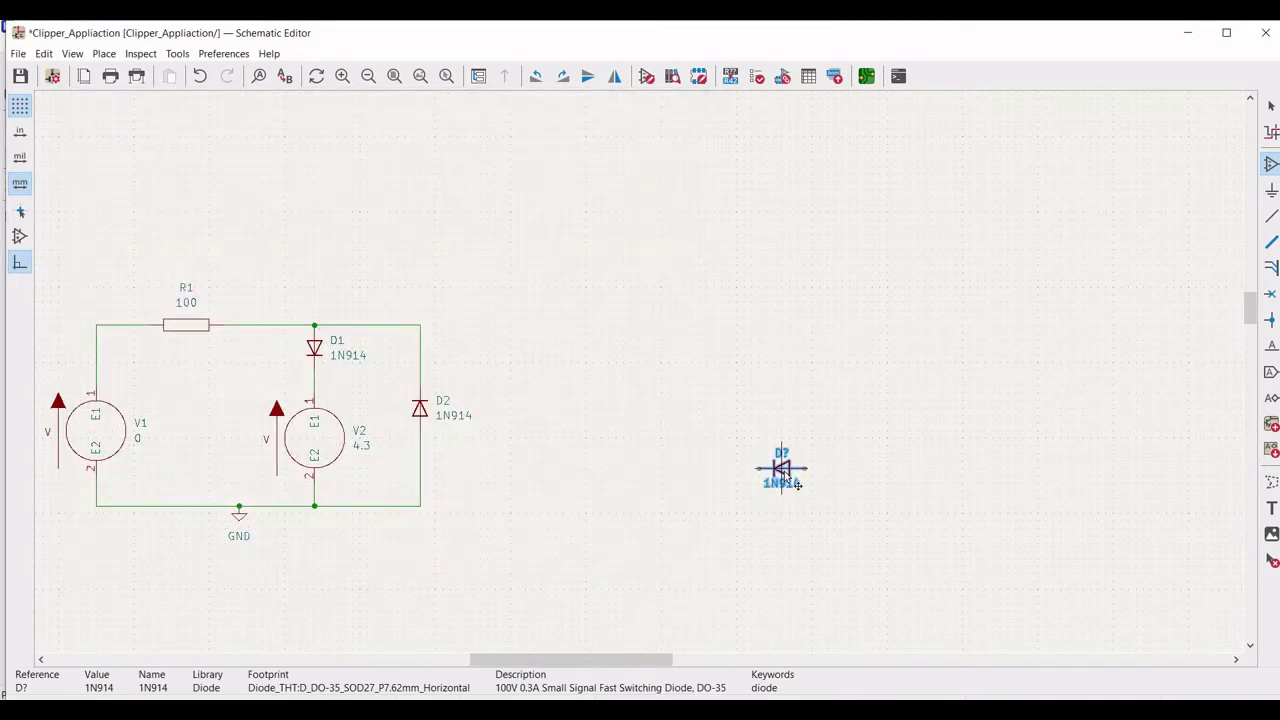
pyautogui.press('r')
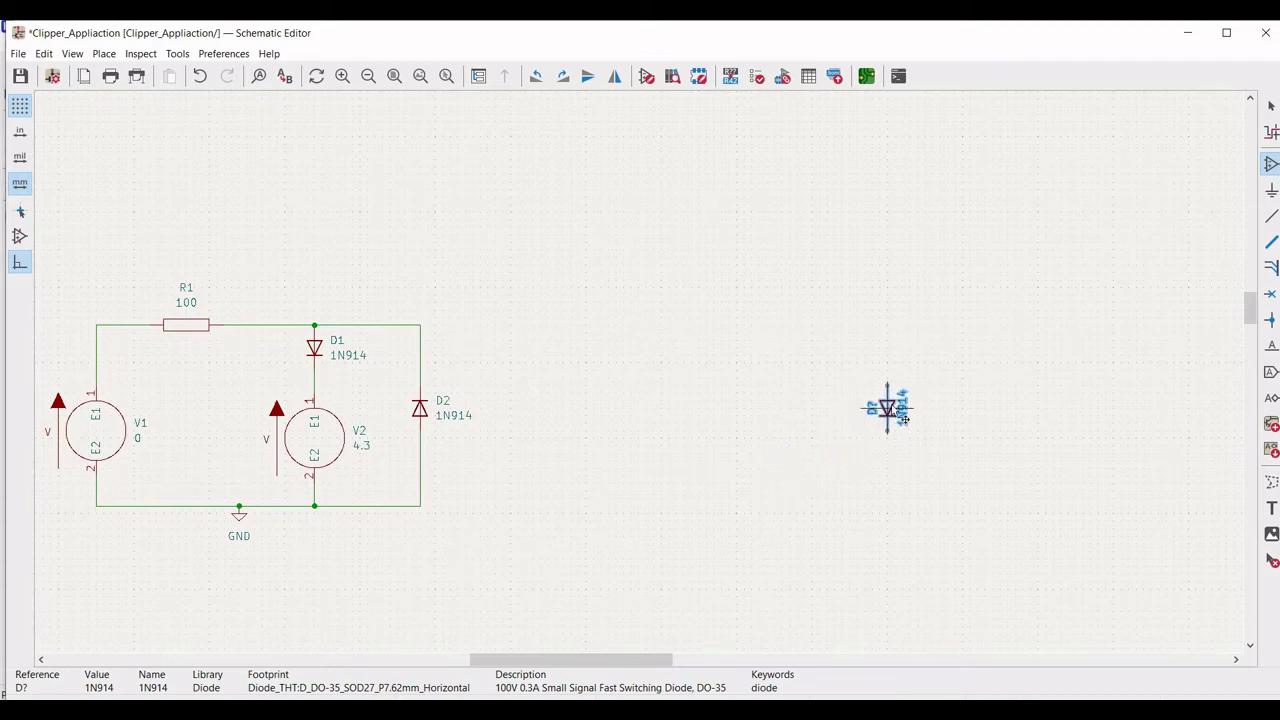
pyautogui.press('r')
pyautogui.press('r')
pyautogui.press('r')
pyautogui.press('r')
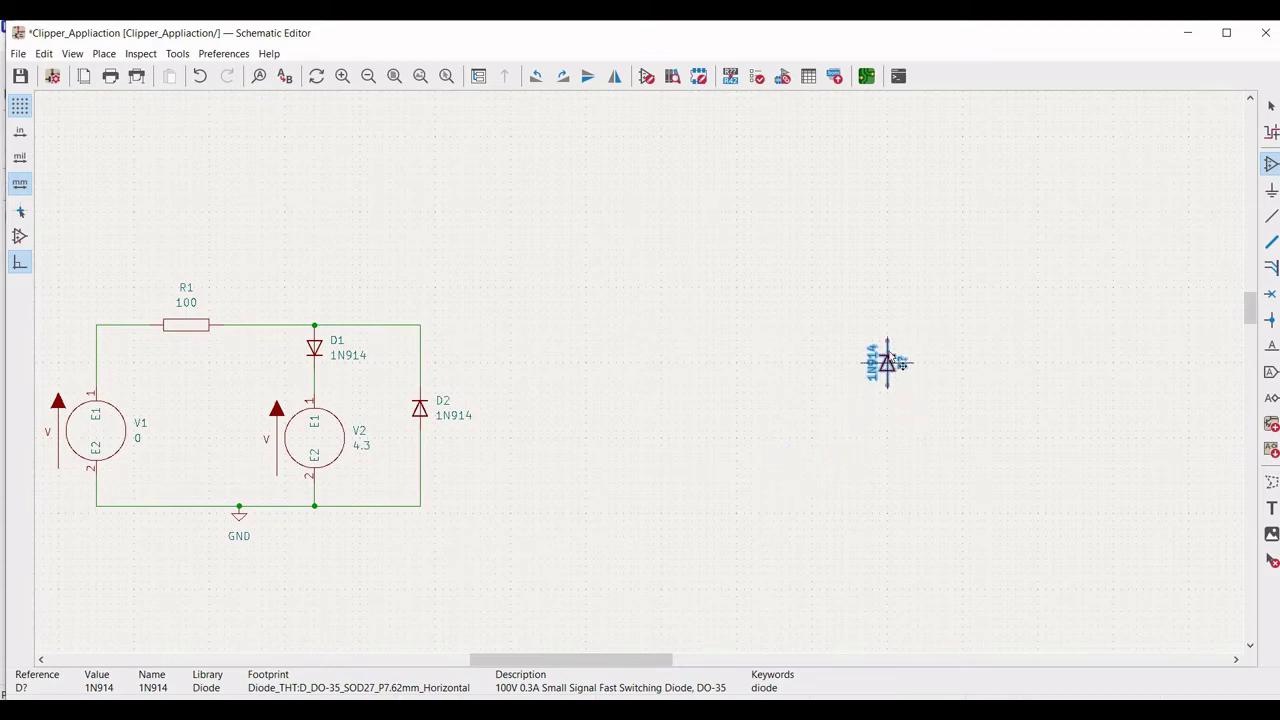
pyautogui.click(889, 352)
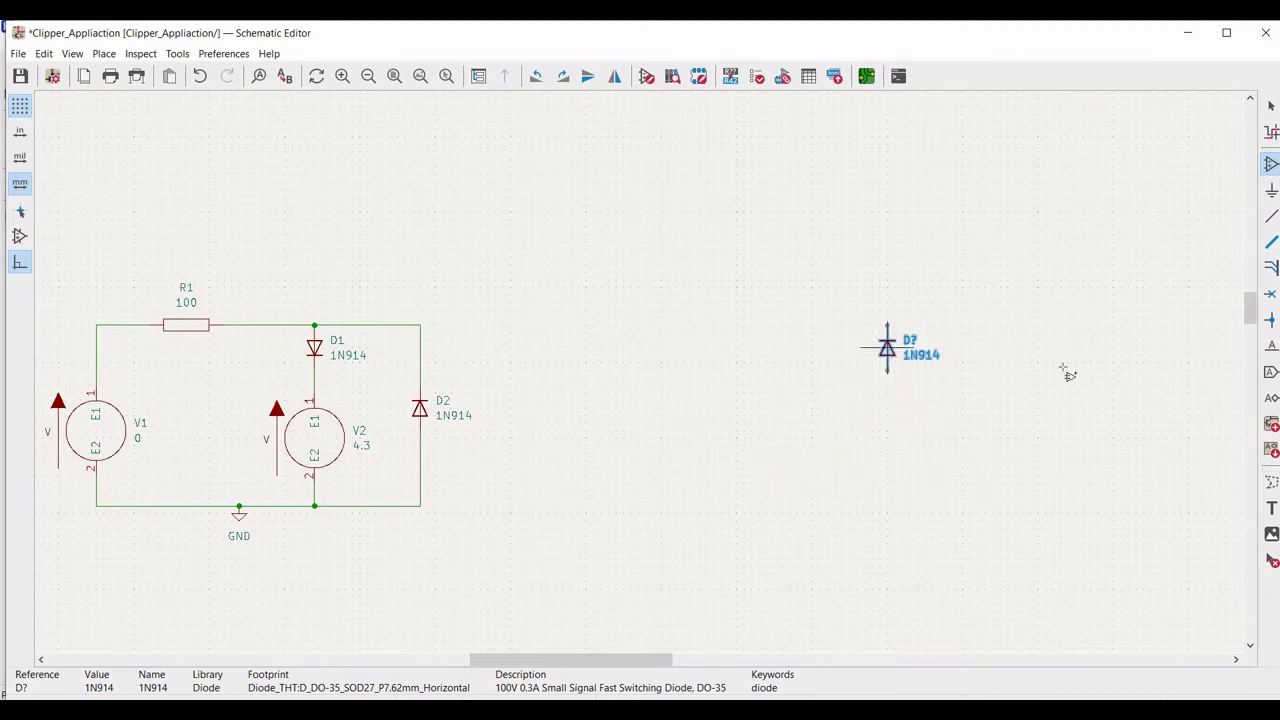
# Place another 1N914 diode vertically, pointing down, to the right of the upward-pointing one and level with it.
pyautogui.click(1045, 362)
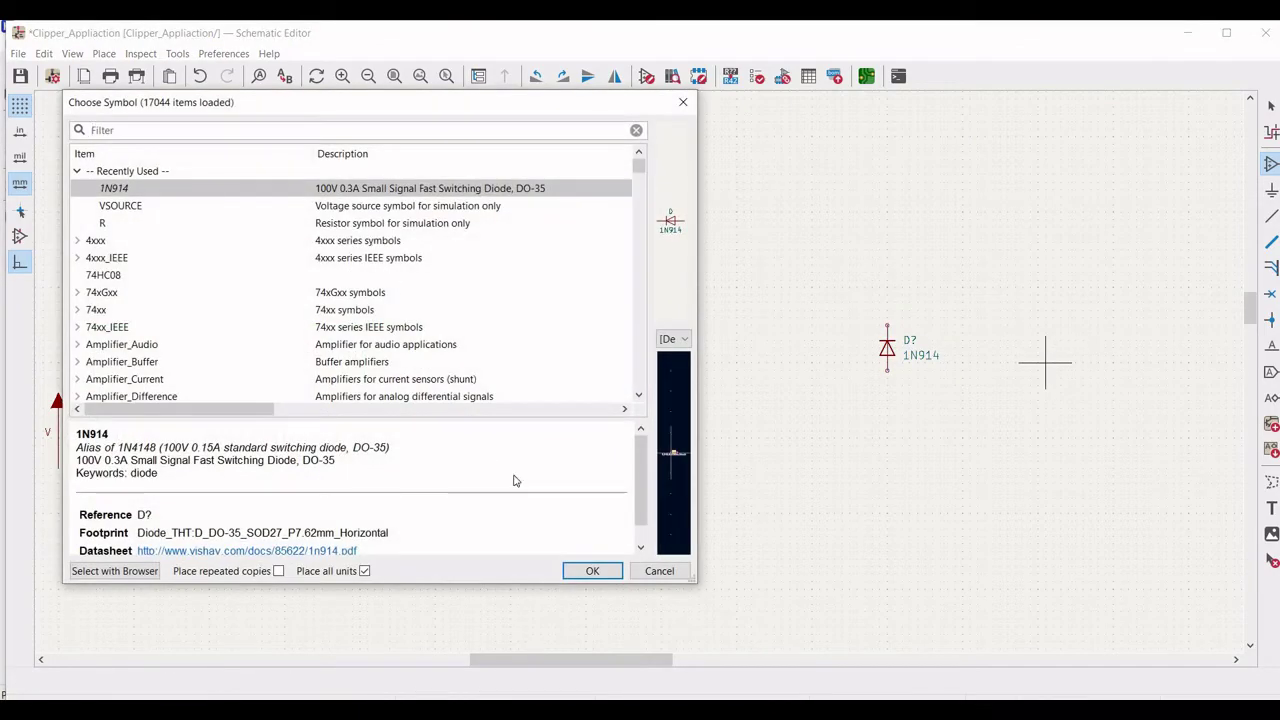
pyautogui.click(588, 572)
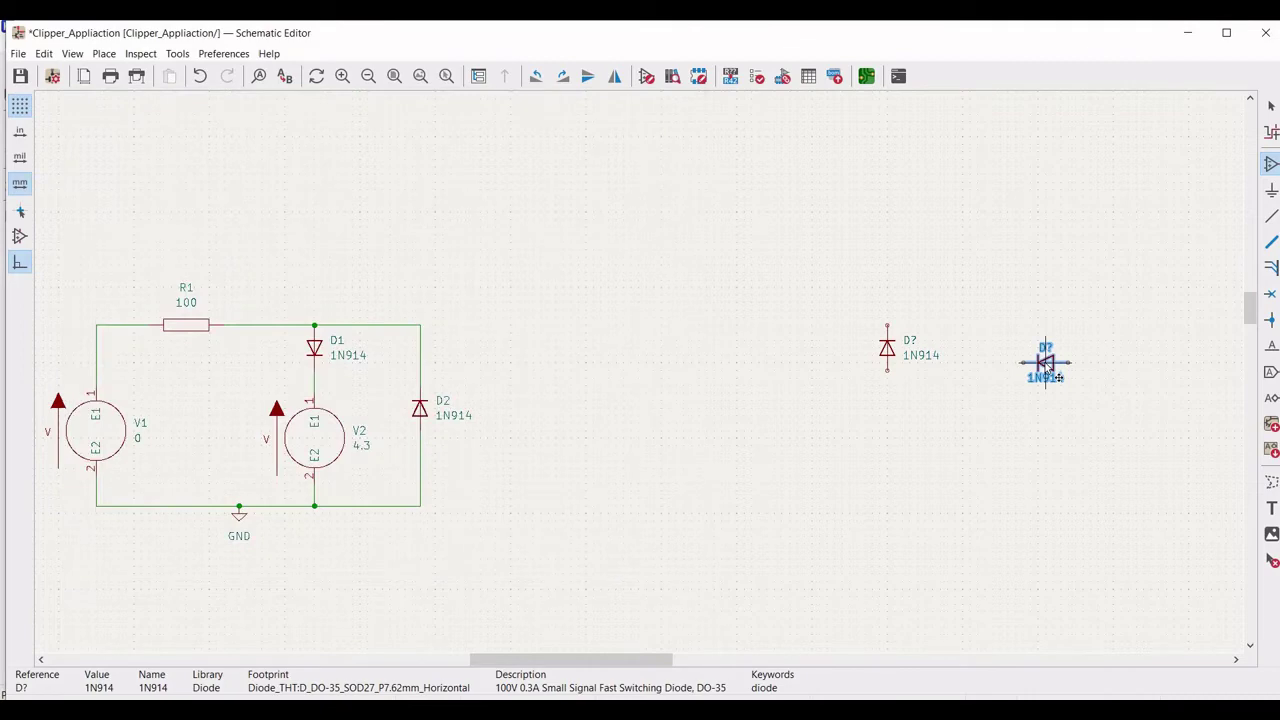
pyautogui.press('r')
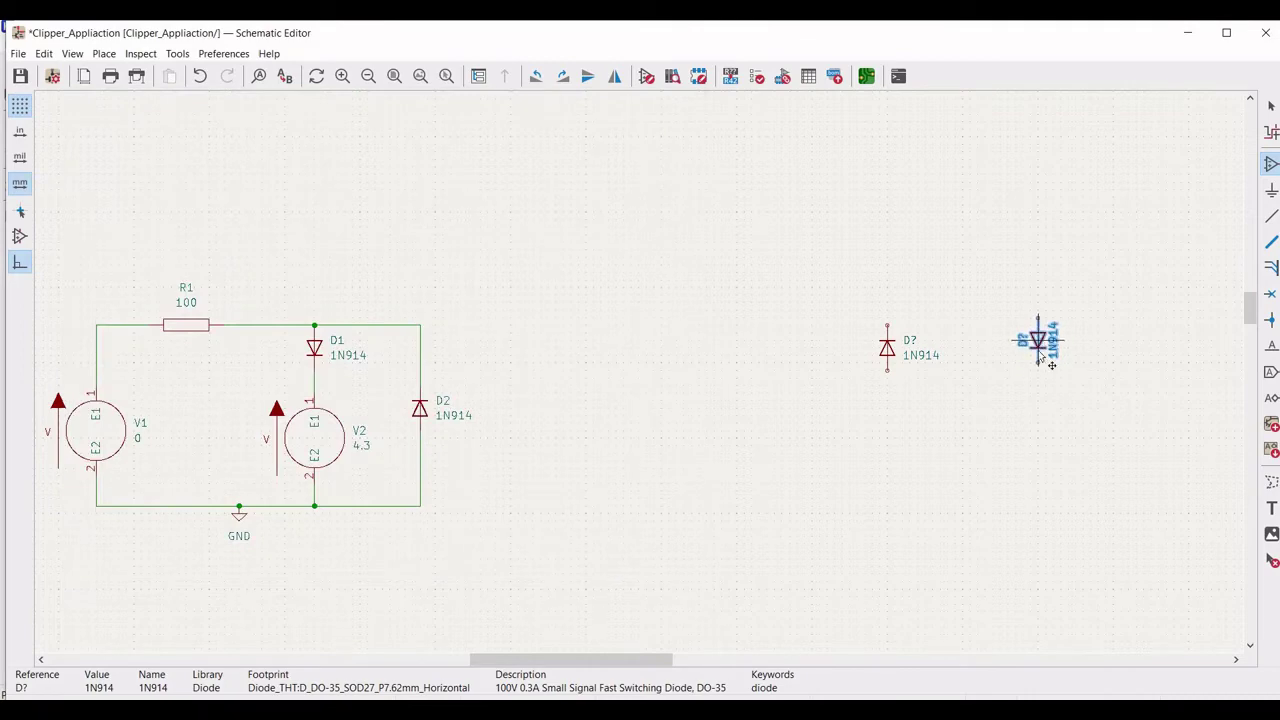
pyautogui.click(1050, 364)
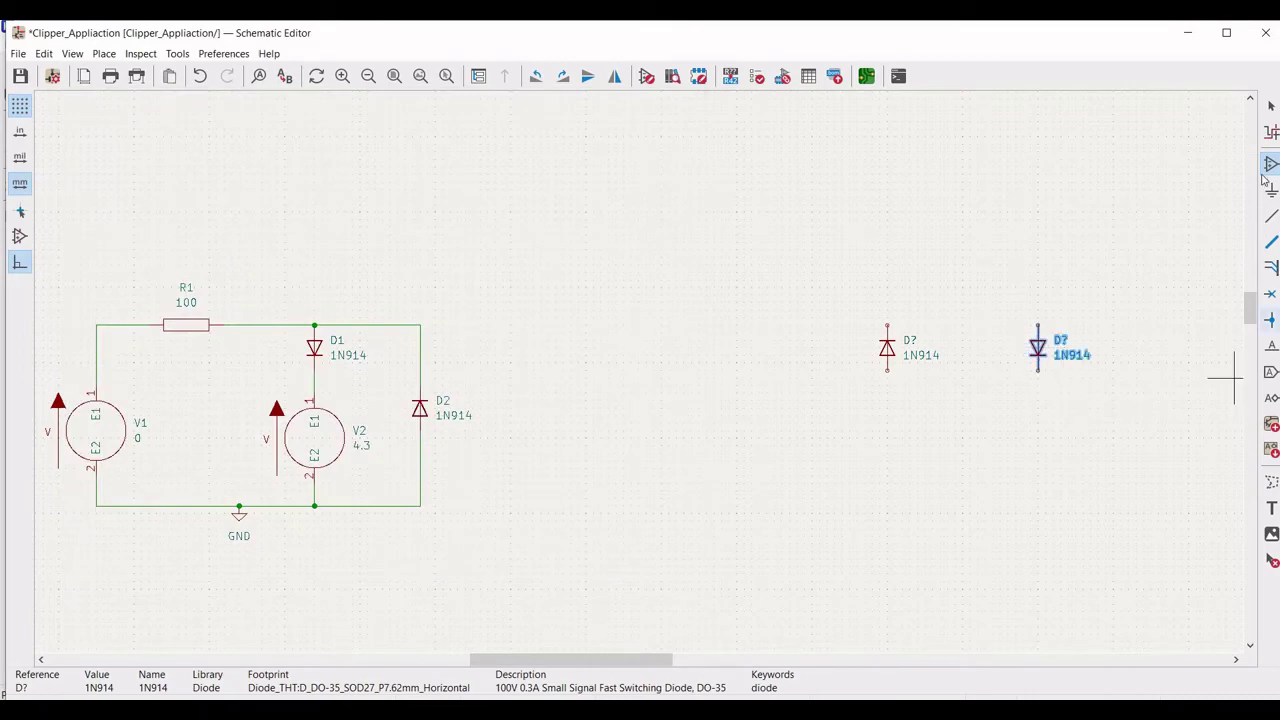
# Place a simulation resistor R horizontally, to the left of the two new diodes.
pyautogui.click(737, 318)
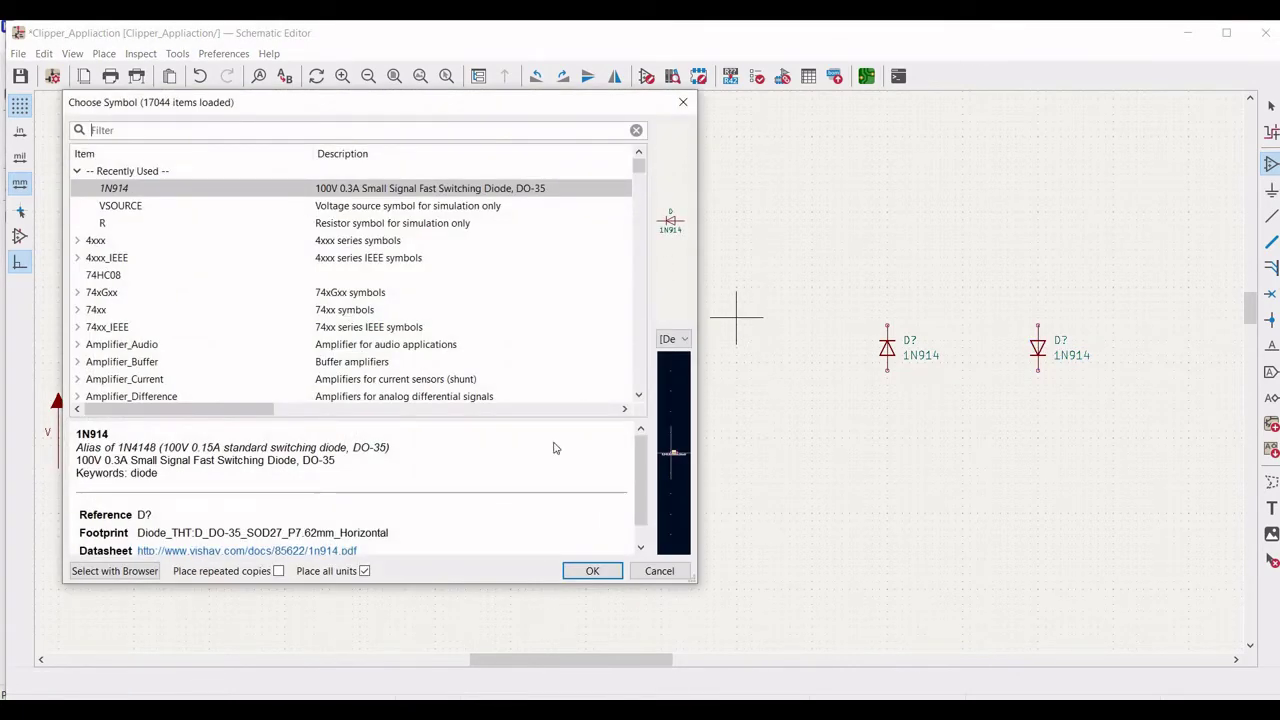
pyautogui.press('Down')
pyautogui.press('Down')
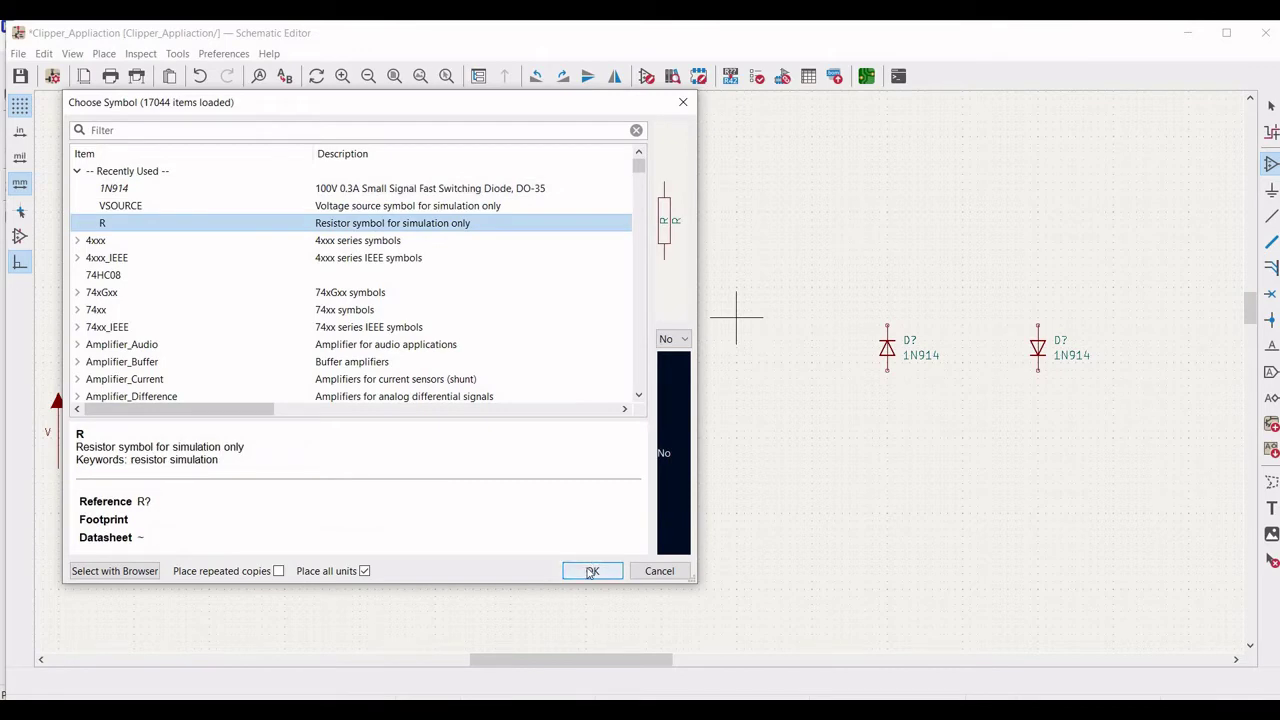
pyautogui.press('Return')
pyautogui.press('r')
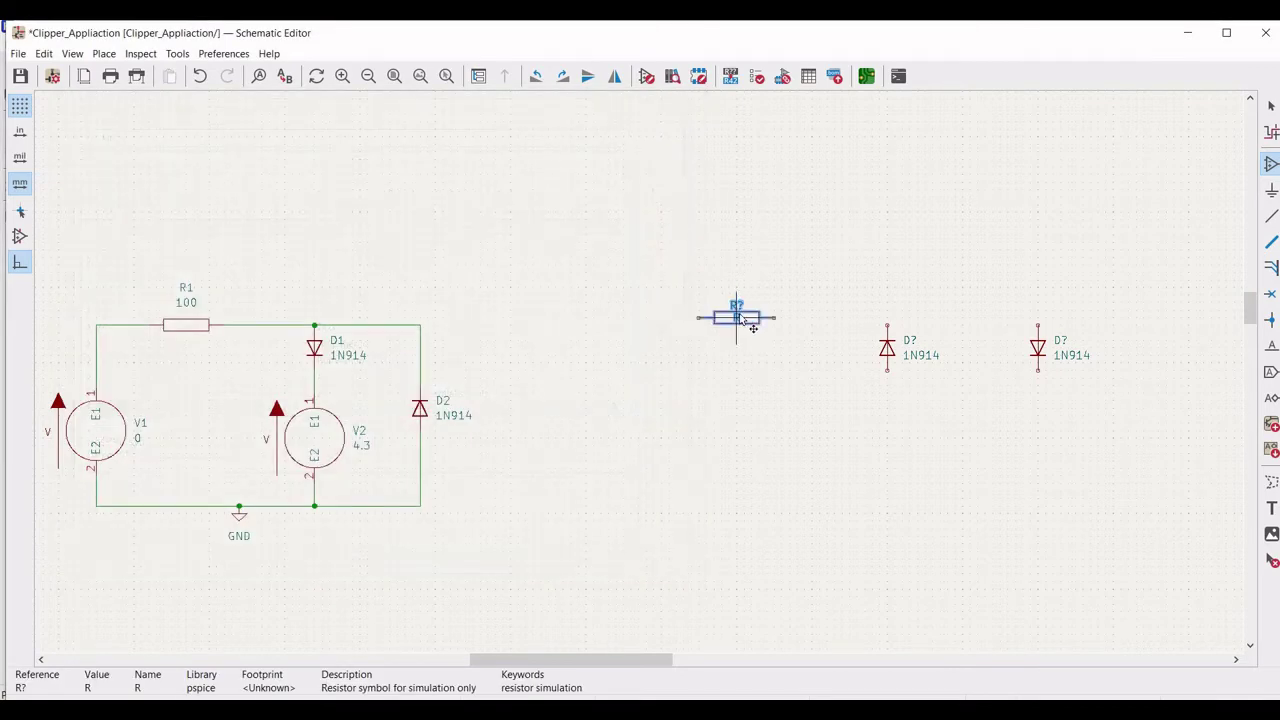
pyautogui.click(737, 317)
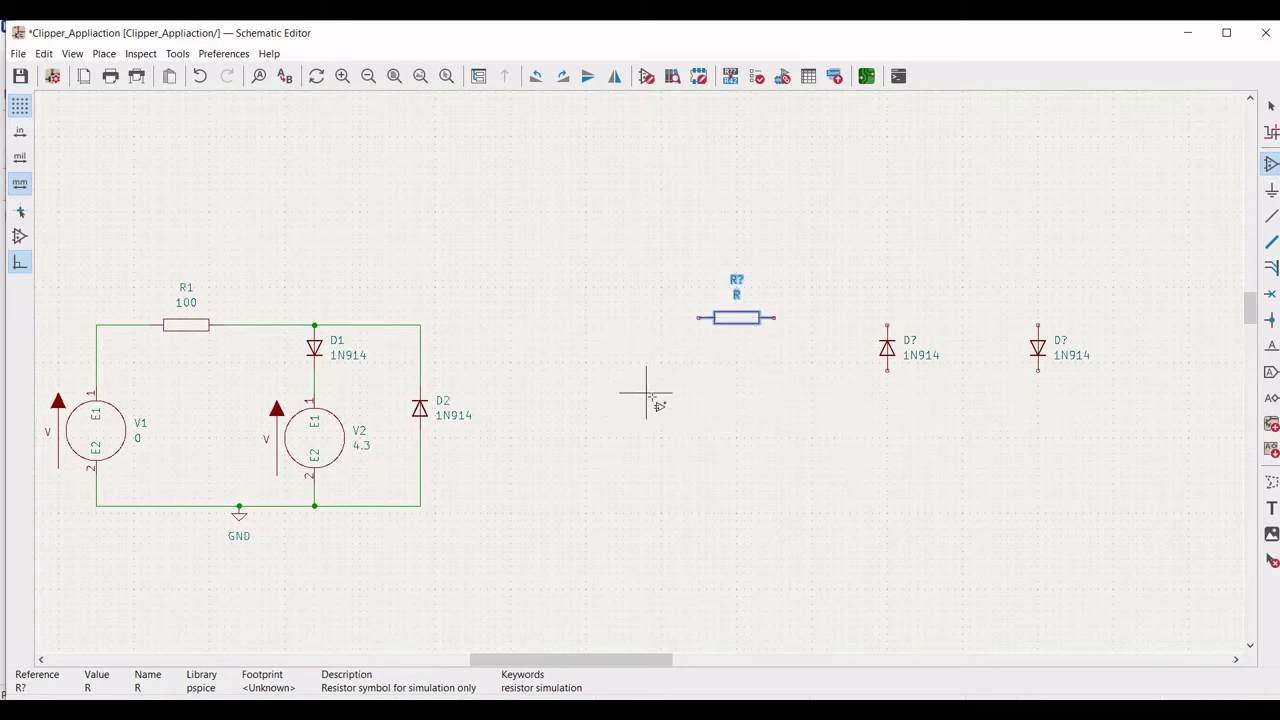
# Place a VSOURCE upright below and to the left of the new resistor.
pyautogui.click(648, 401)
pyautogui.click(649, 402)
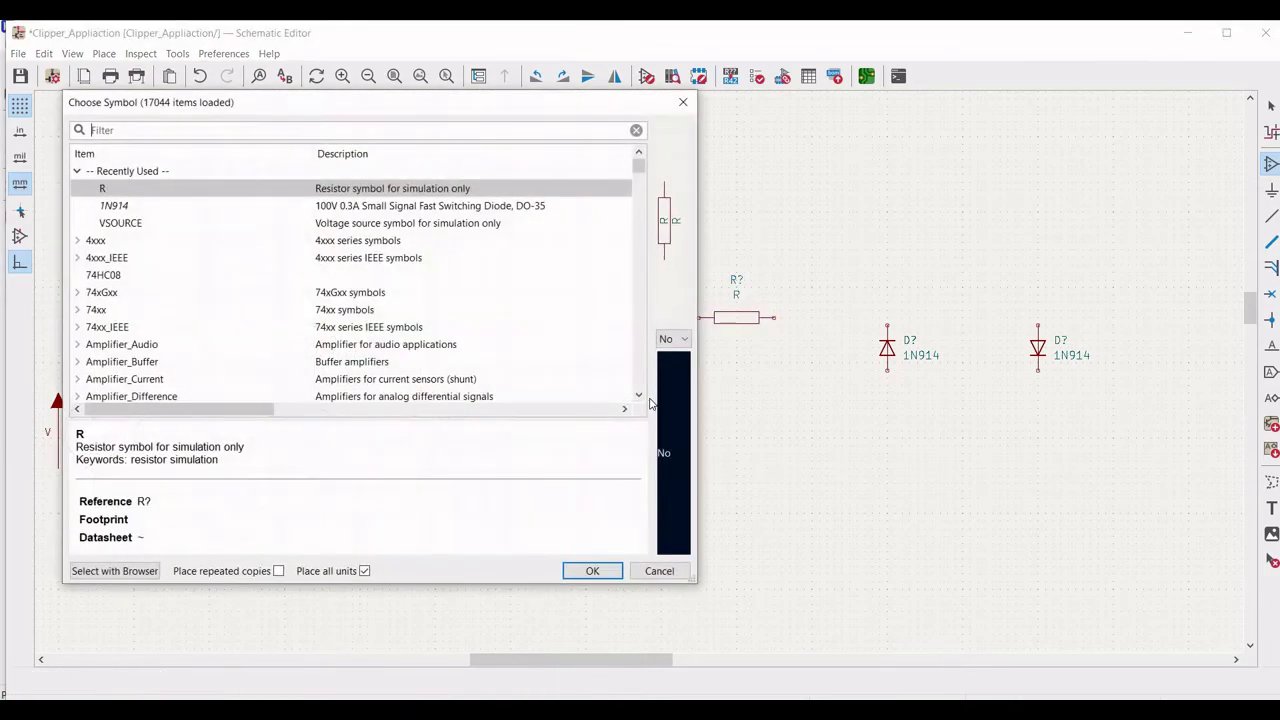
pyautogui.click(132, 225)
pyautogui.click(590, 570)
pyautogui.click(649, 404)
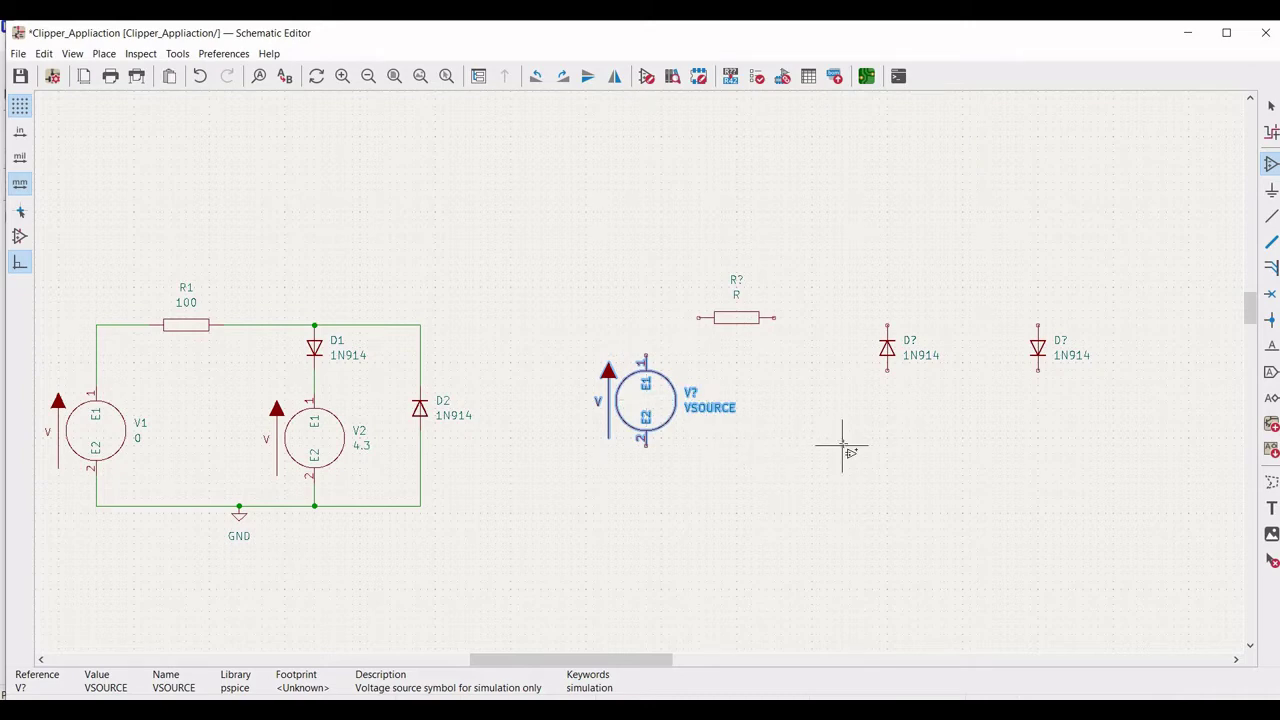
# Place a VSOURCE rotated 180 degrees, with pin 2 up, directly below the upward-pointing new diode.
pyautogui.click(890, 420)
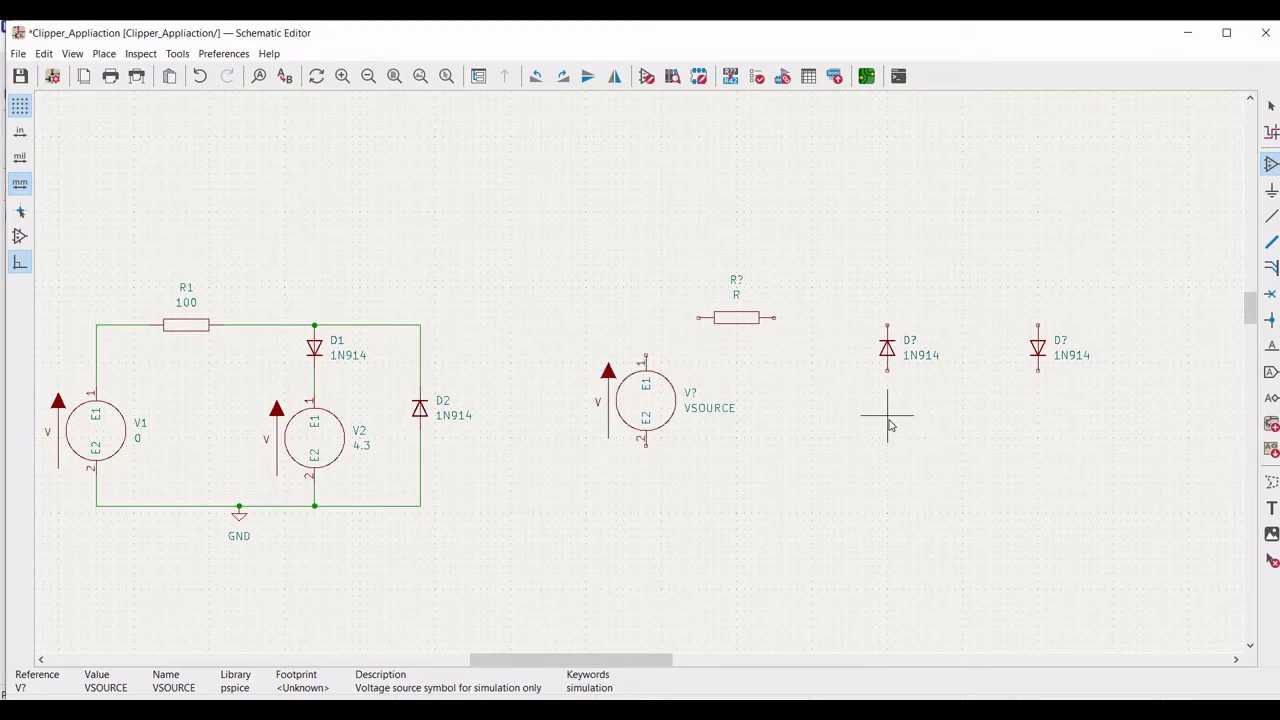
pyautogui.click(584, 577)
pyautogui.press('r')
pyautogui.press('r')
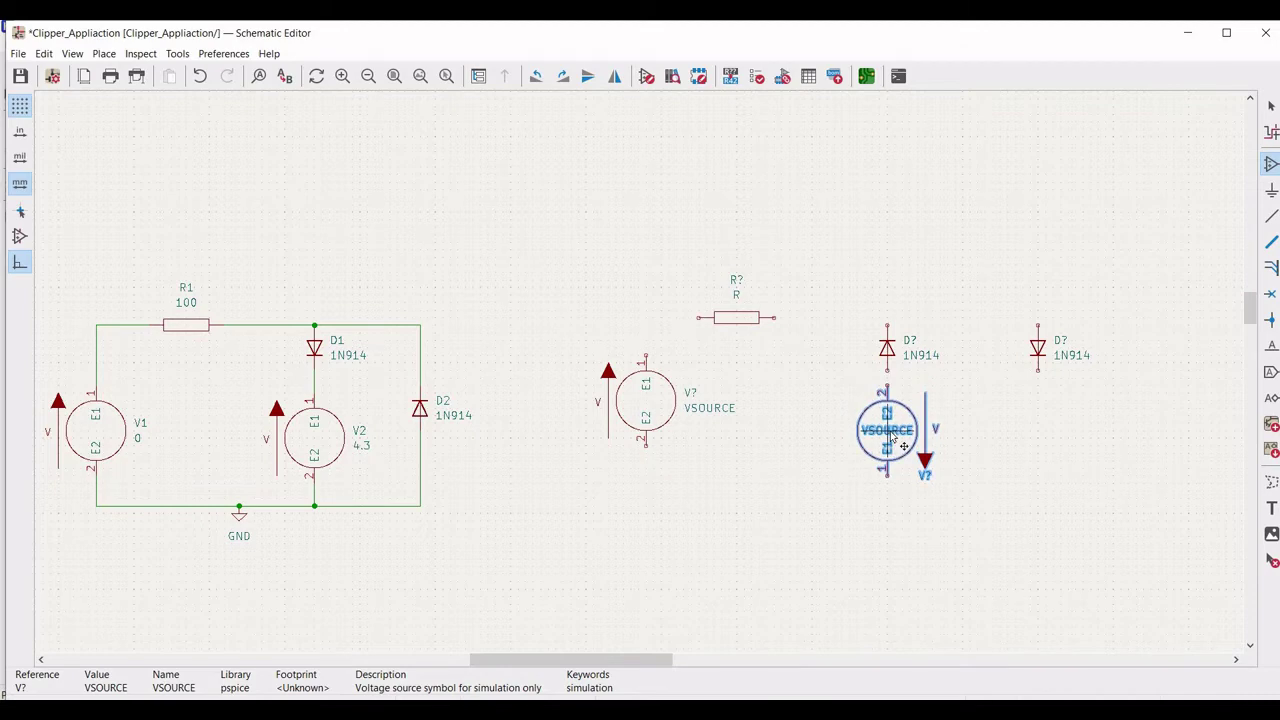
pyautogui.click(891, 440)
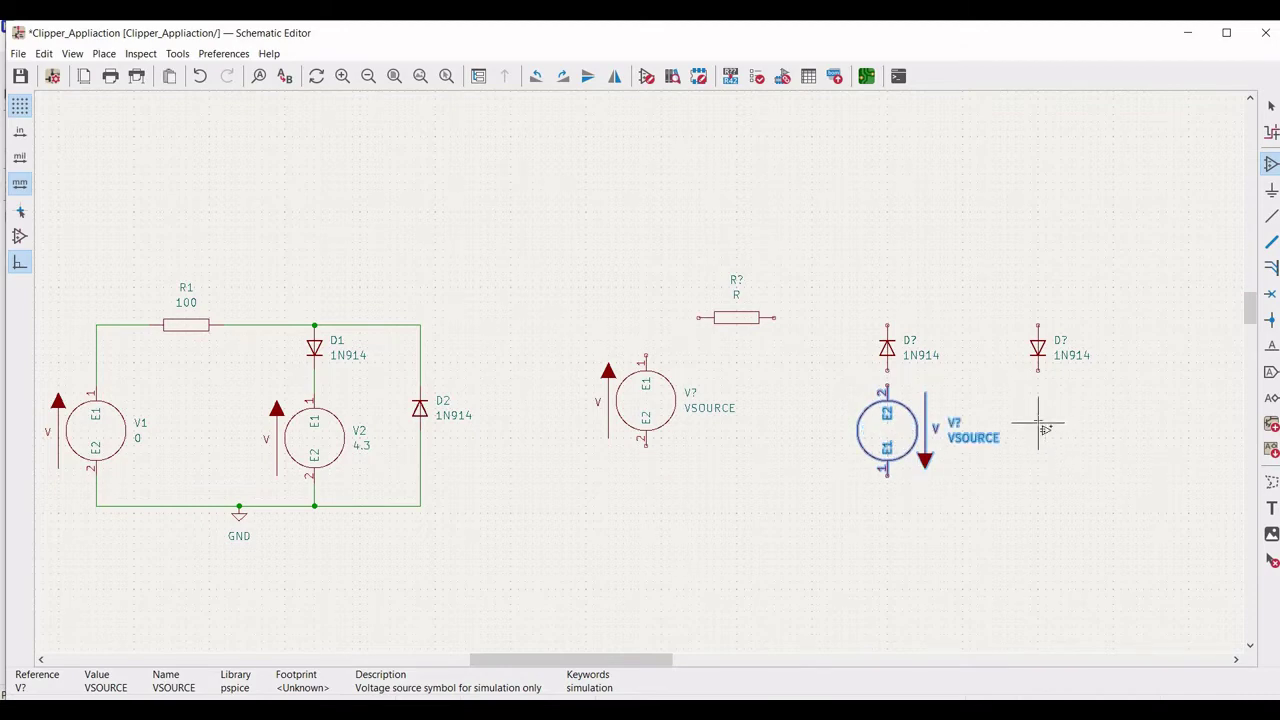
# Place a VSOURCE upright, with pin 1 up, directly below the downward-pointing new diode.
pyautogui.click(1042, 427)
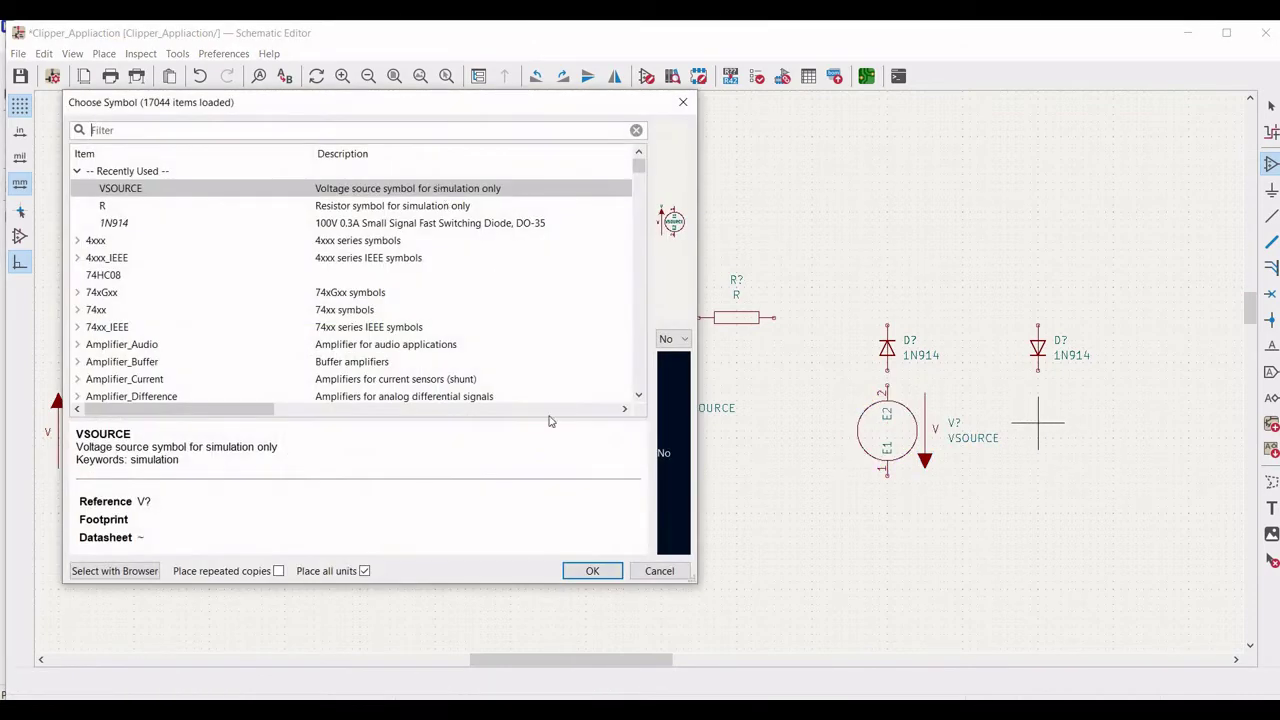
pyautogui.click(585, 571)
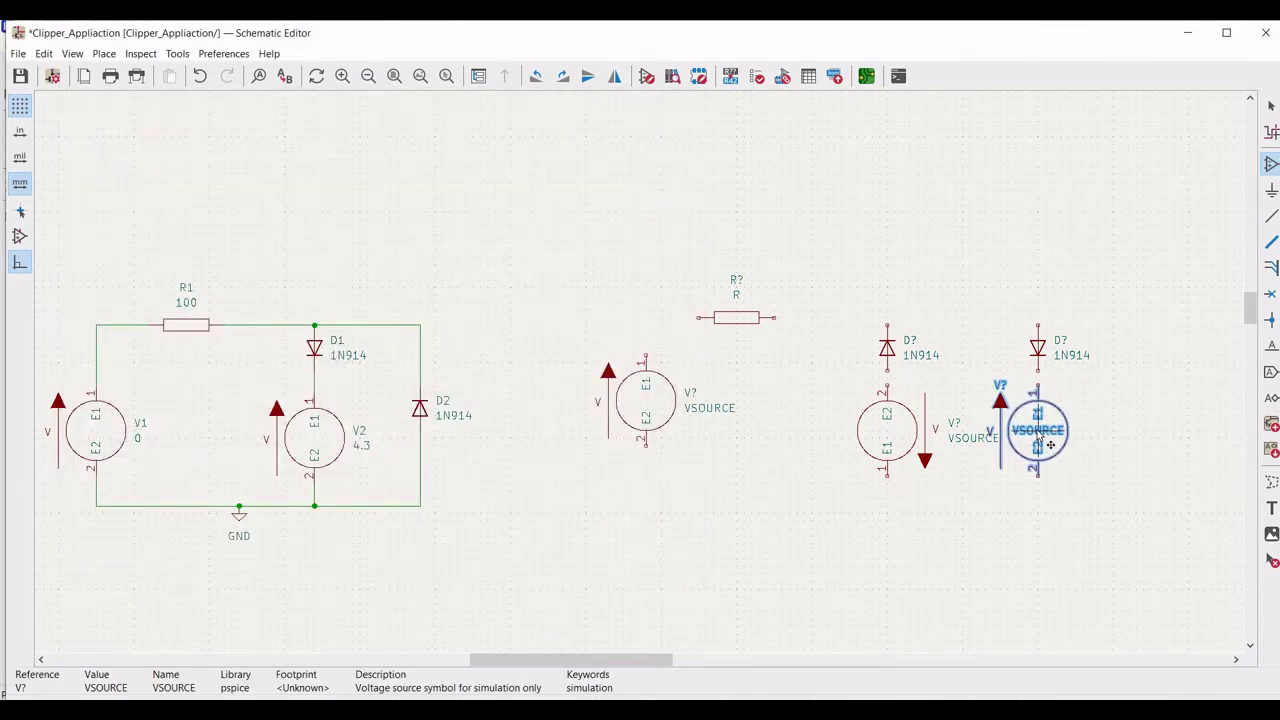
pyautogui.click(1177, 241)
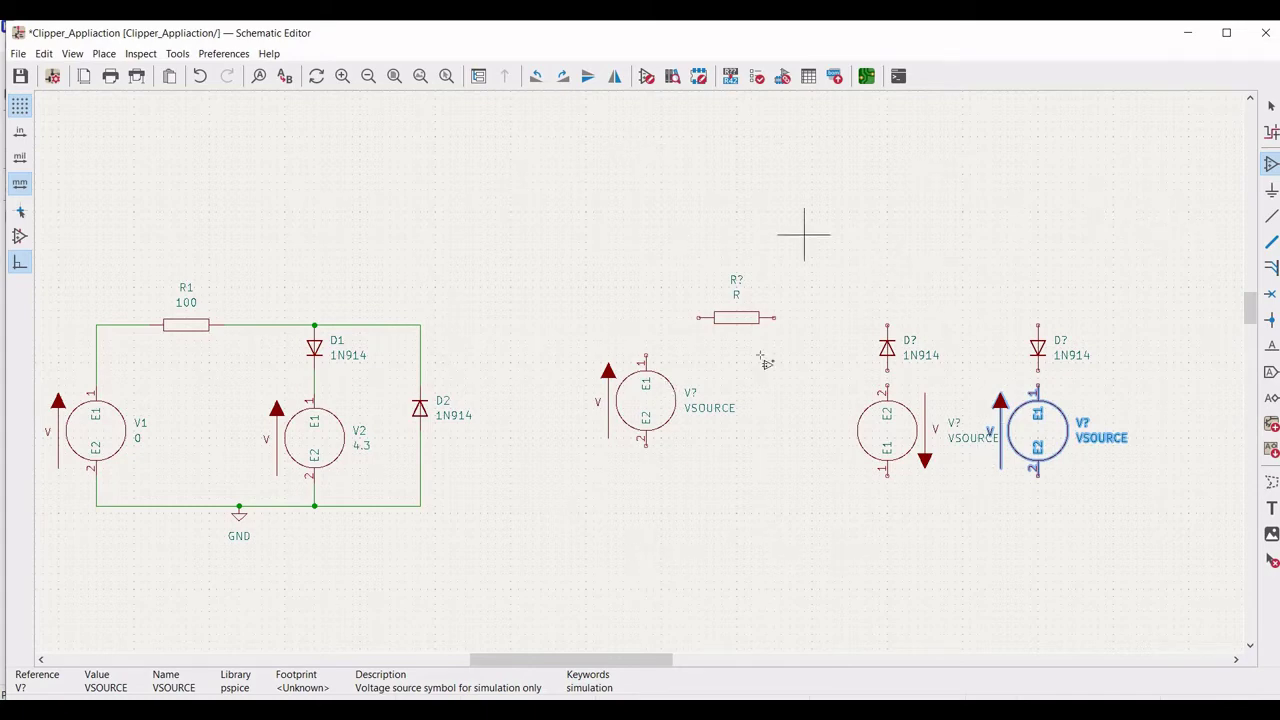
# Set the reference of the VSOURCE below and to the left of the new resistor to V3 and its value to 0.
pyautogui.rightClick(648, 408)
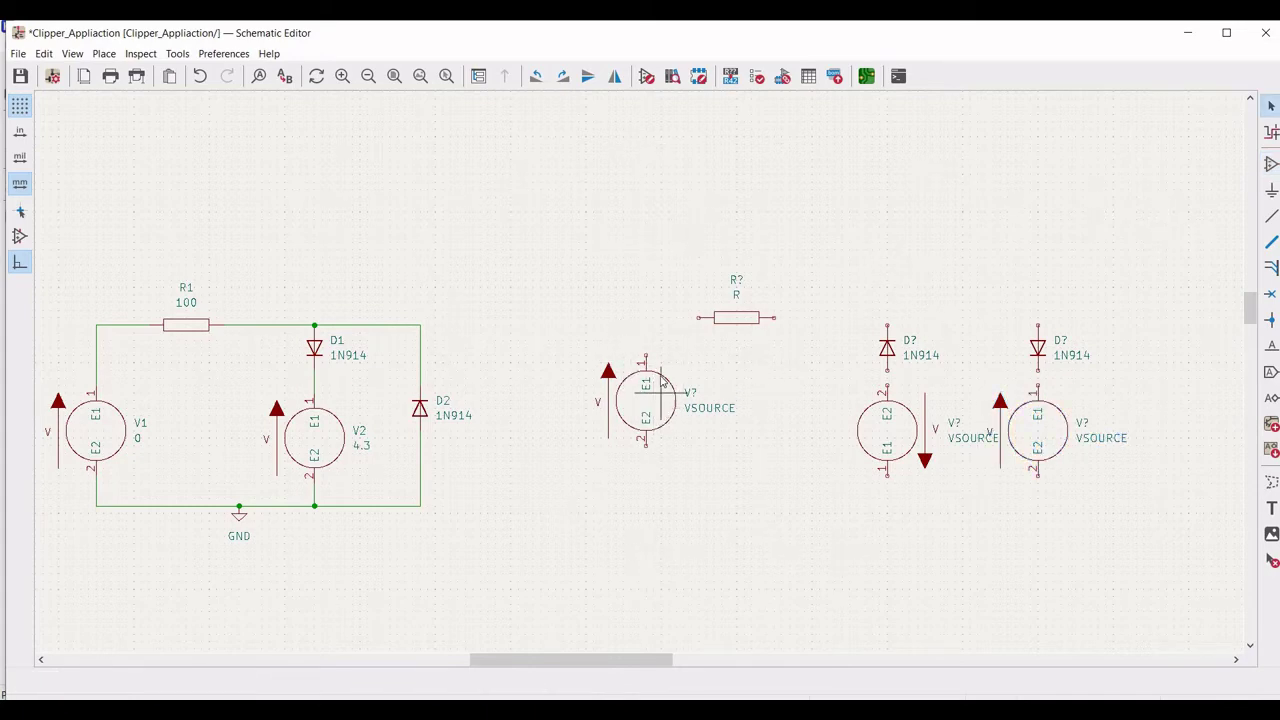
pyautogui.click(710, 326)
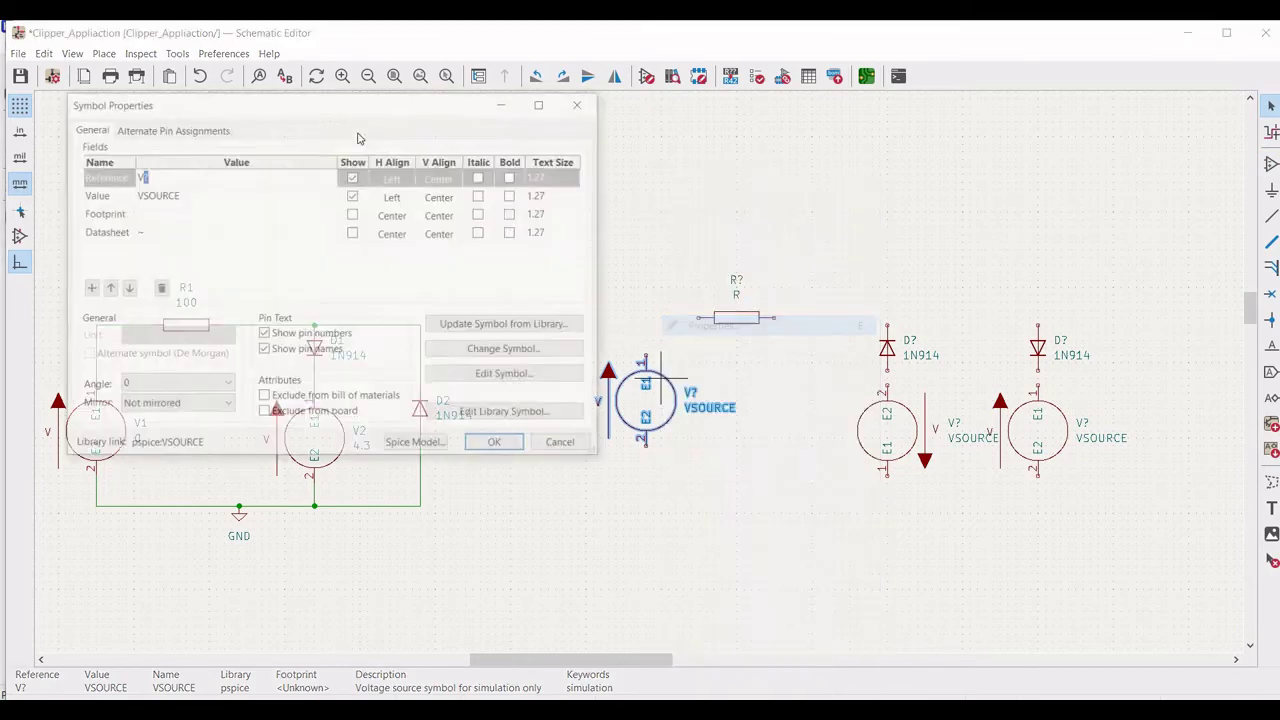
pyautogui.write('3')
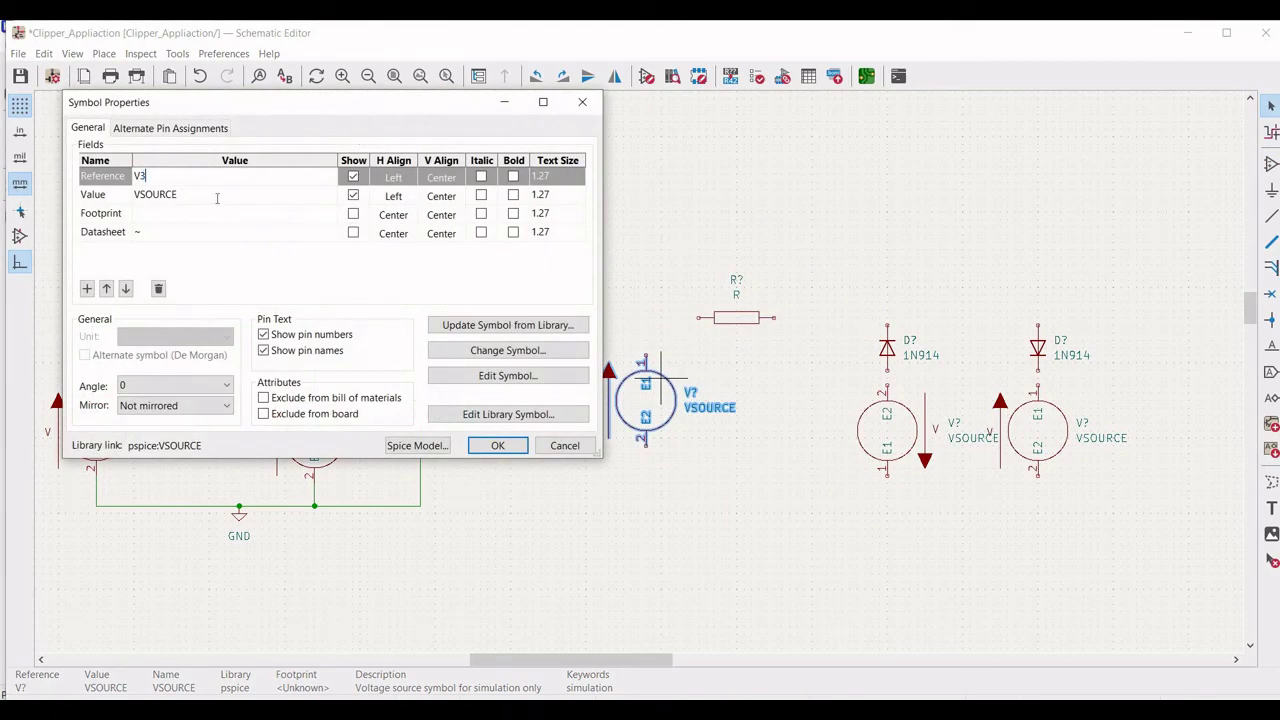
pyautogui.click(216, 197)
pyautogui.write('0')
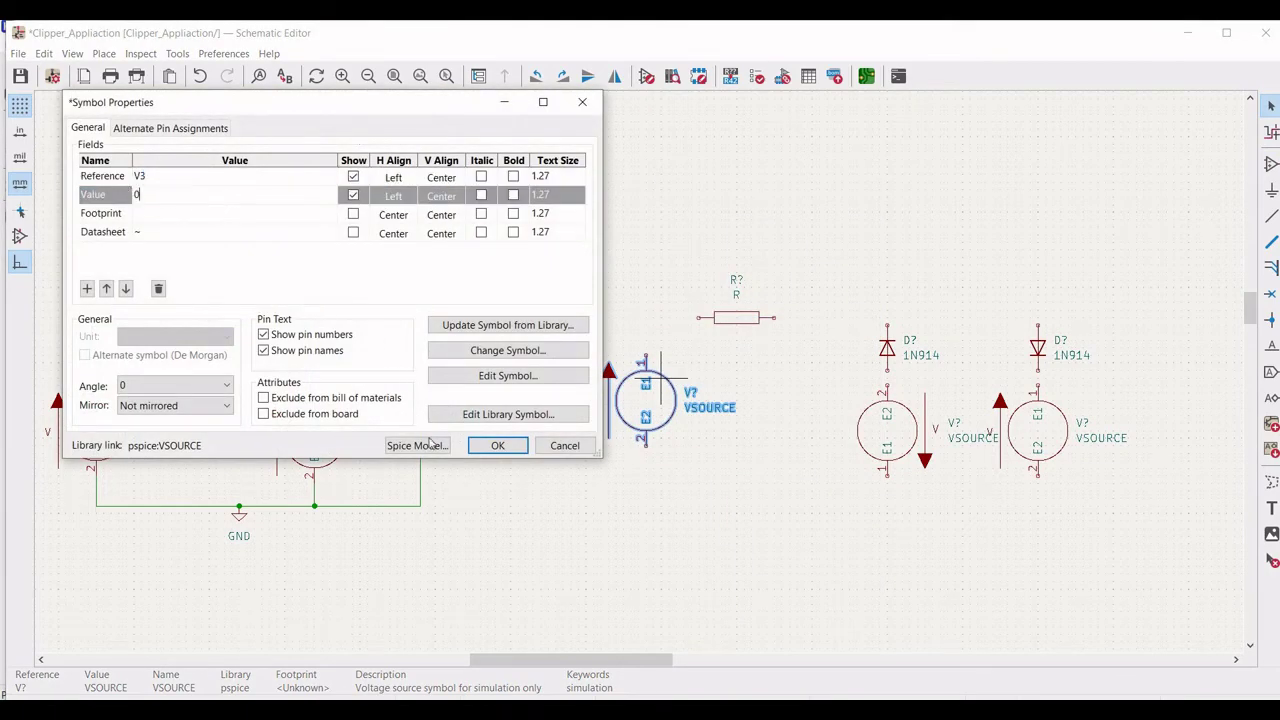
# Give V3 a sinusoidal Spice source model with DC offset 0, amplitude 10 and frequency 1k.
pyautogui.click(418, 446)
pyautogui.click(194, 170)
pyautogui.click(224, 194)
pyautogui.write('0')
pyautogui.press('Tab')
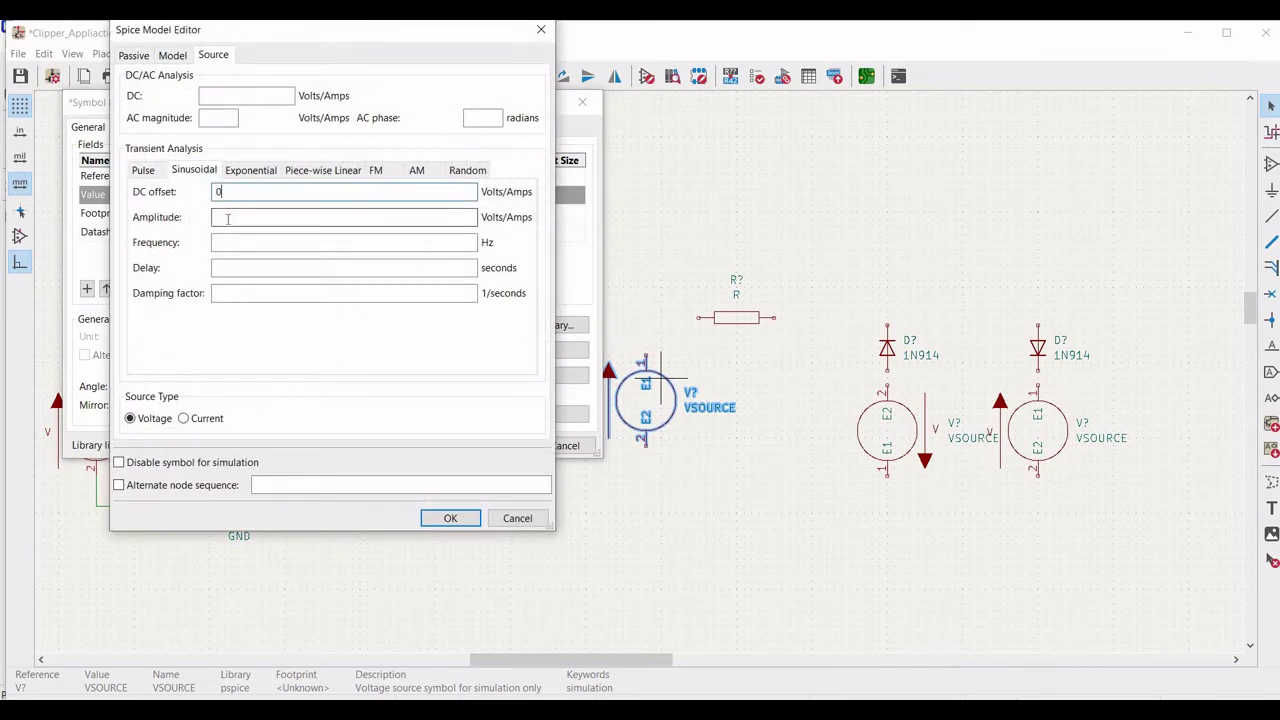
pyautogui.click(233, 242)
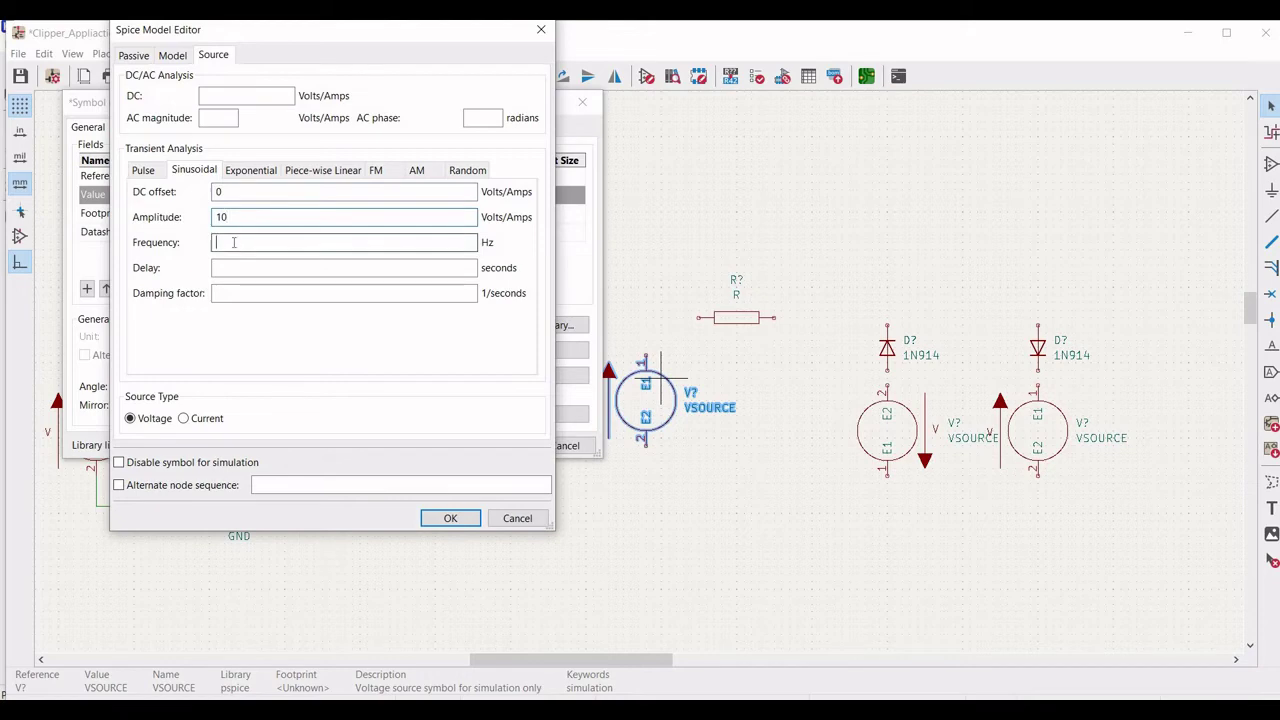
pyautogui.write('10')
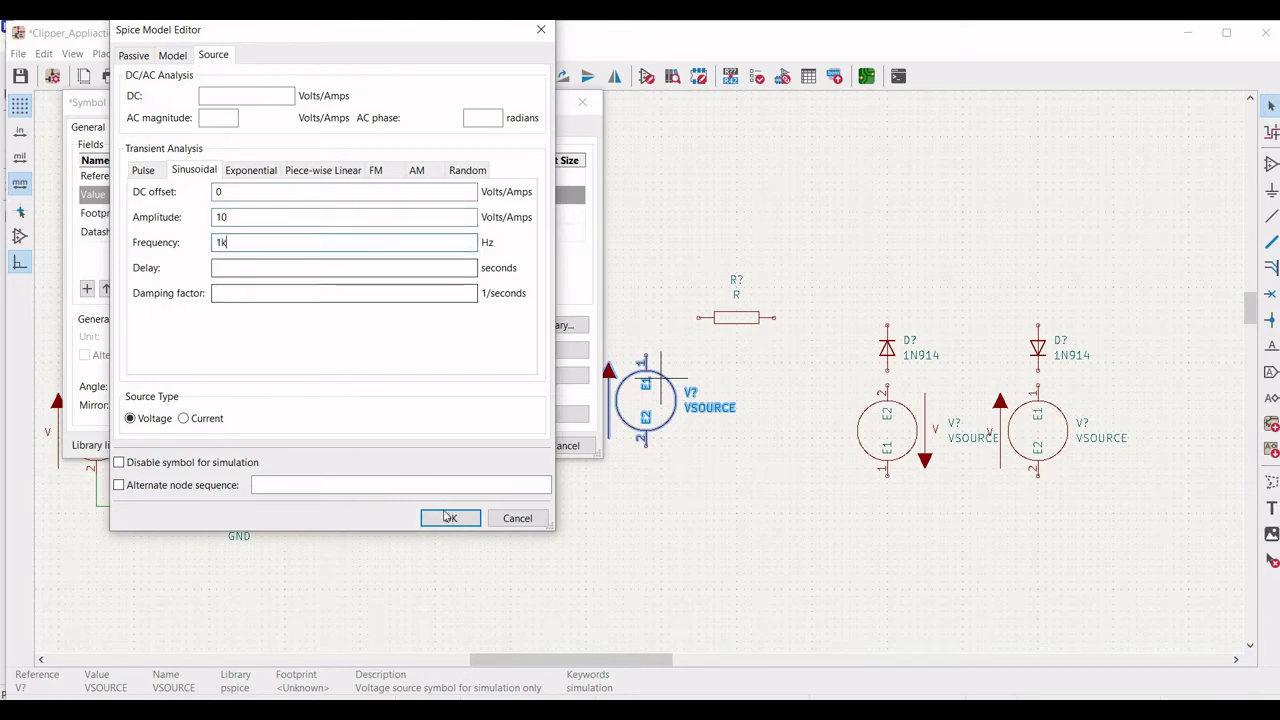
pyautogui.click(447, 518)
pyautogui.click(494, 447)
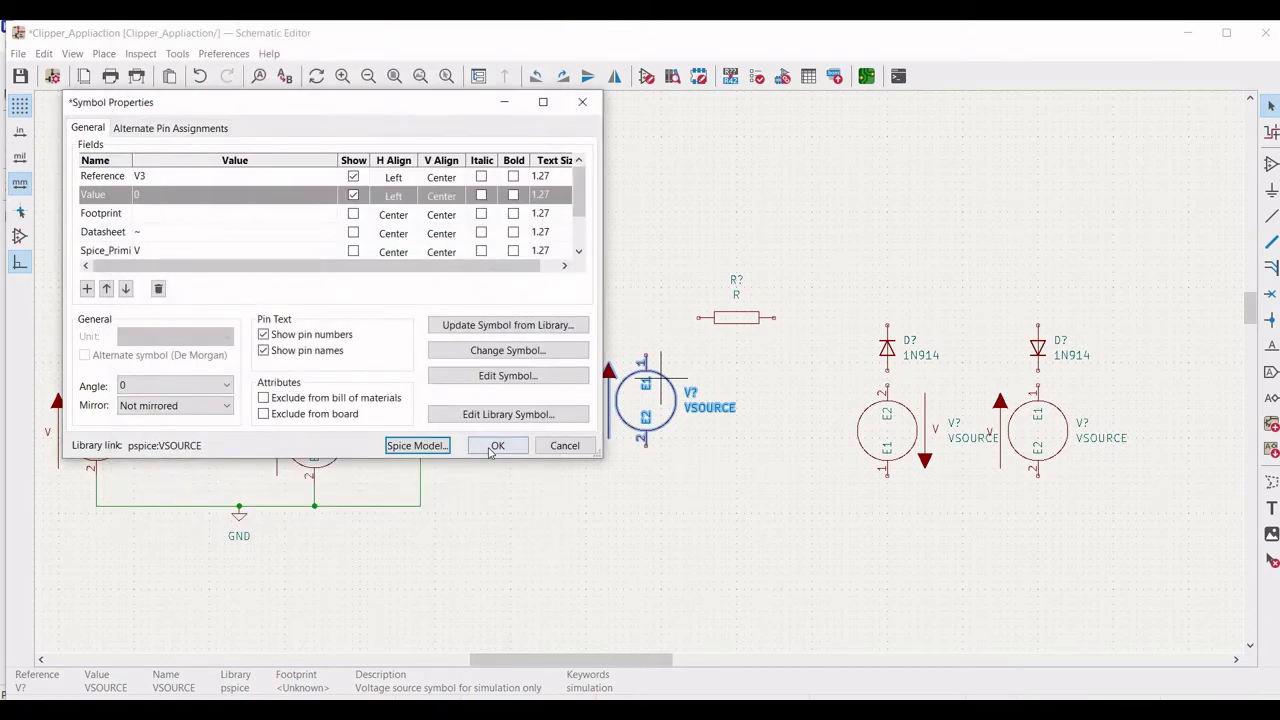
# Set the new horizontal resistor's reference to R2 and its value to 1k.
pyautogui.rightClick(746, 314)
pyautogui.click(801, 326)
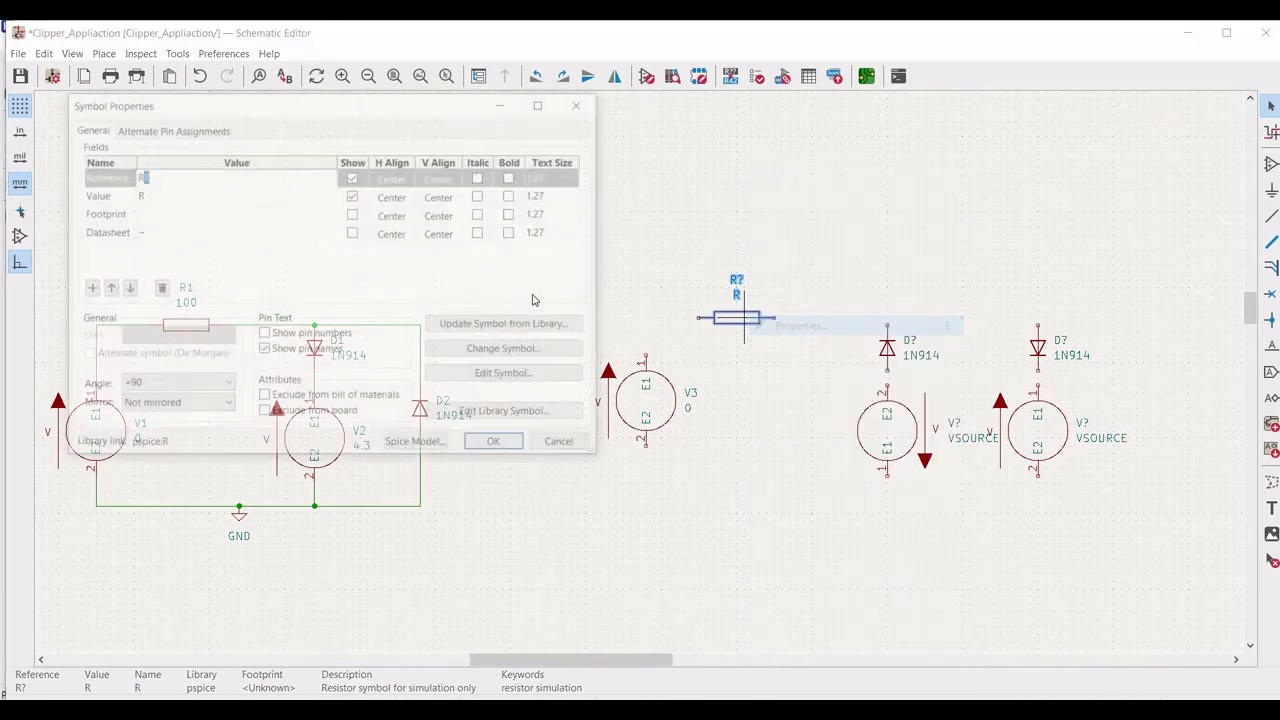
pyautogui.click(228, 199)
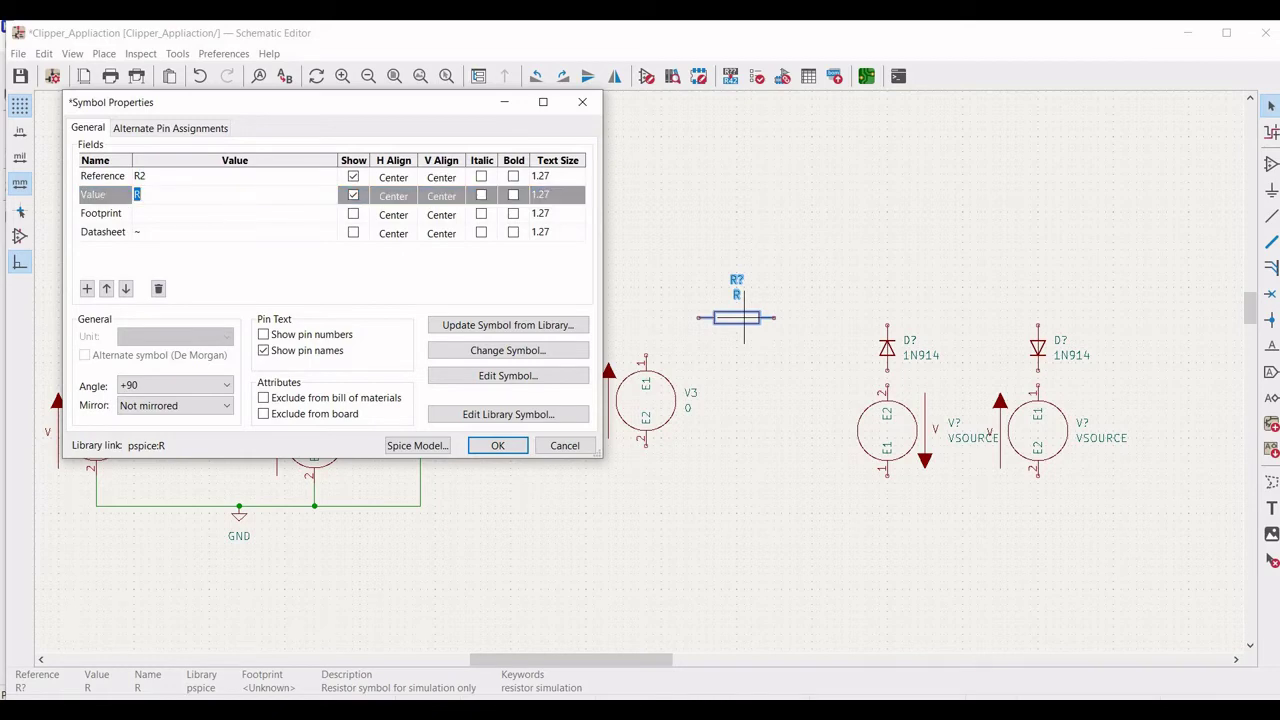
pyautogui.click(503, 445)
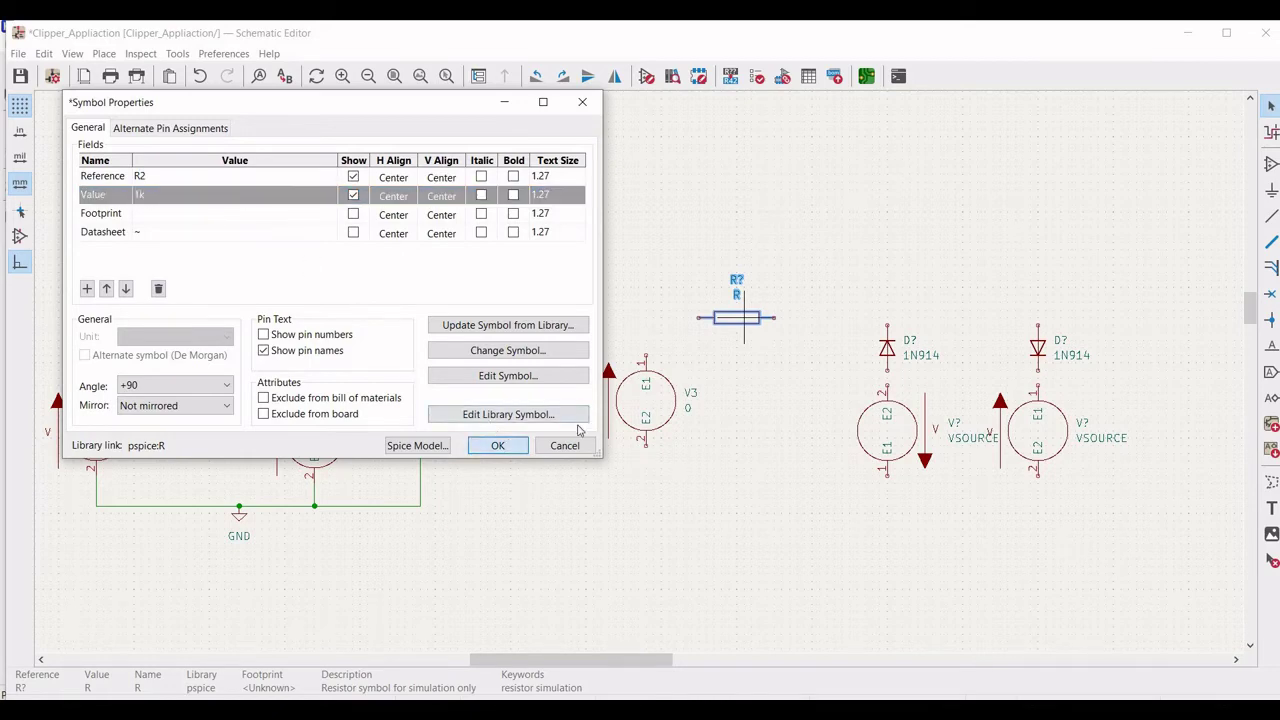
# Set the upward-pointing new diode's reference to D3 and open its Spice model settings.
pyautogui.rightClick(888, 352)
pyautogui.click(925, 326)
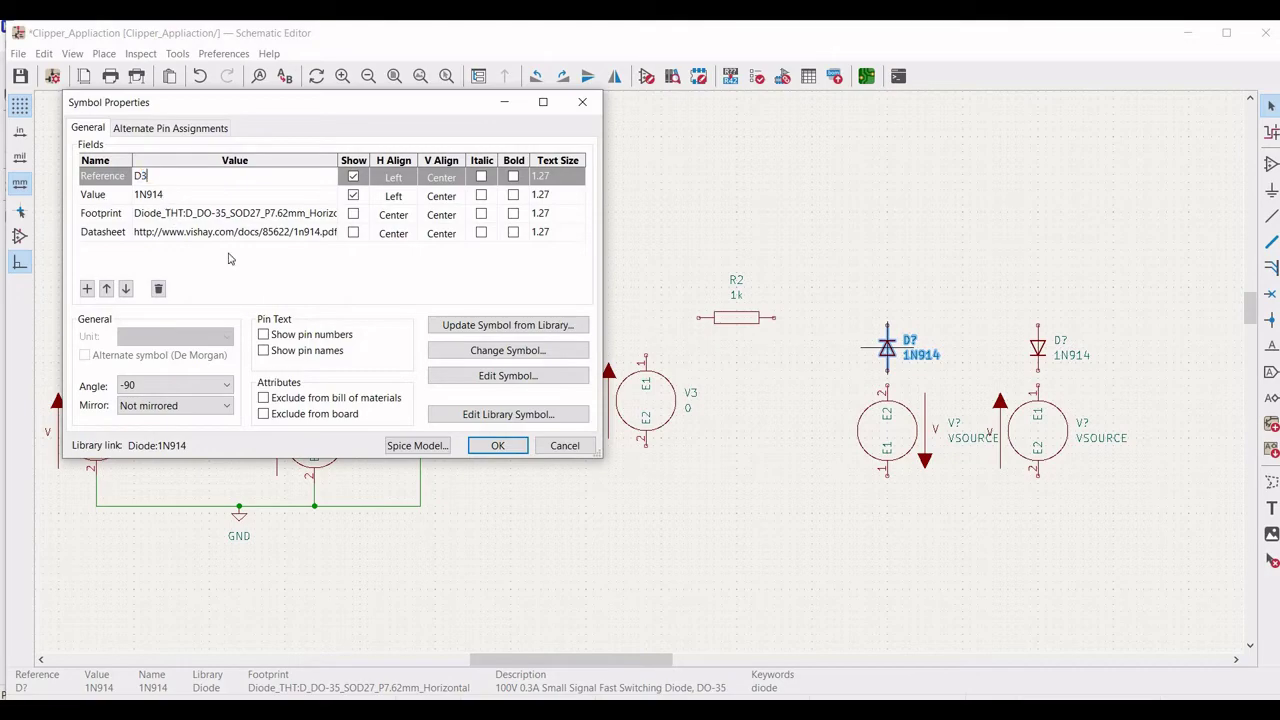
pyautogui.click(410, 446)
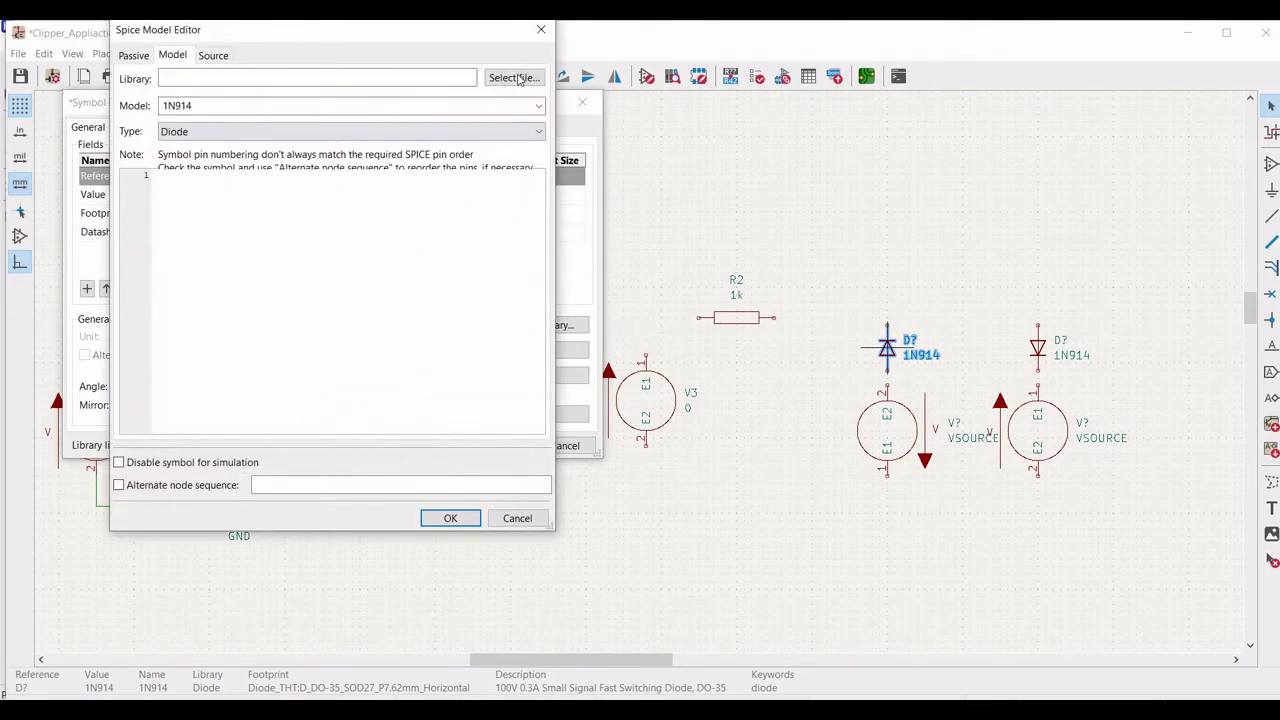
# Assign D3 the 1N914 model from the BJT1_model library in KICAD_tutorials\Models and enable an alternate node sequence starting with 2.
pyautogui.click(514, 77)
pyautogui.click(272, 59)
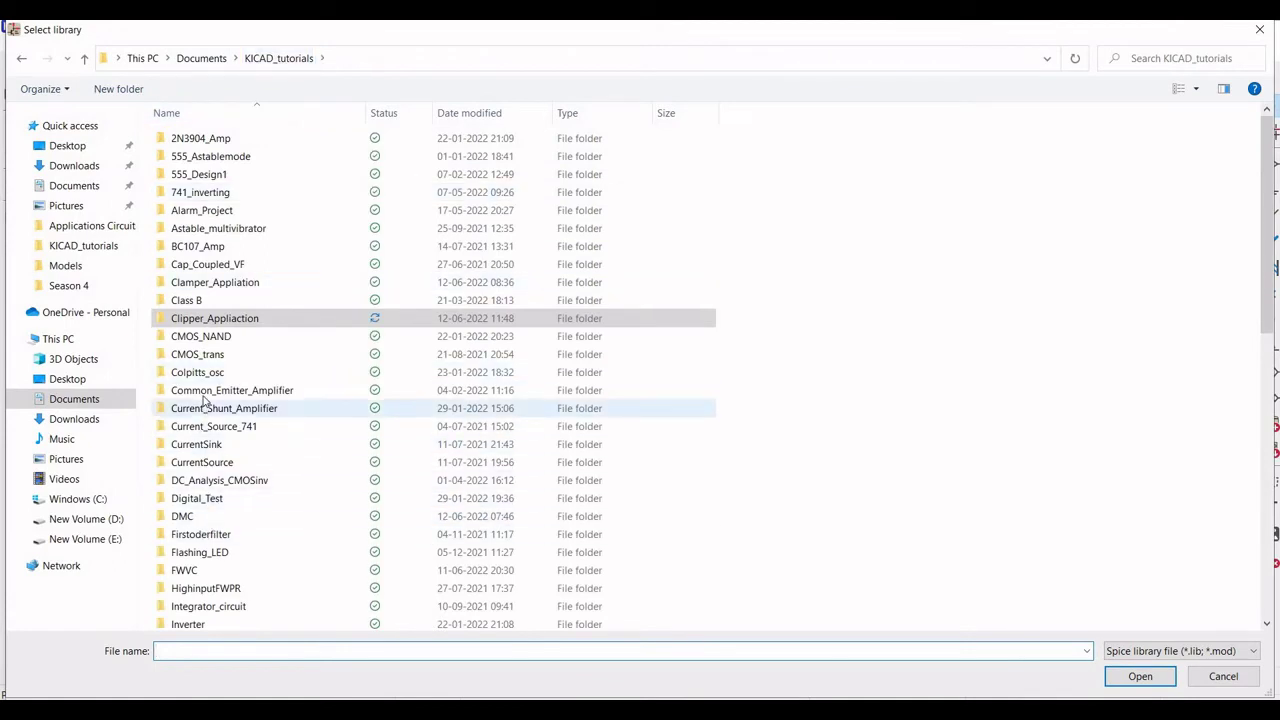
pyautogui.scroll(-2, 190, 395)
pyautogui.scroll(-1, 180, 575)
pyautogui.doubleClick(180, 568)
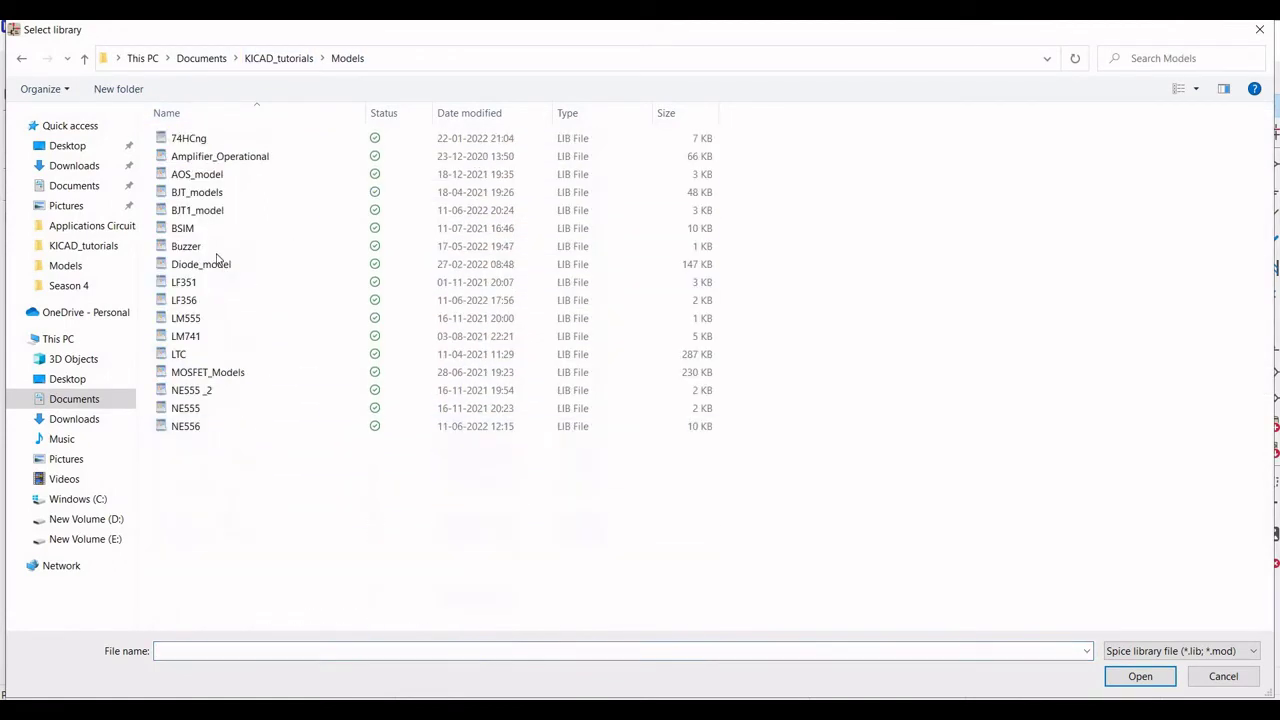
pyautogui.click(197, 212)
pyautogui.click(1138, 678)
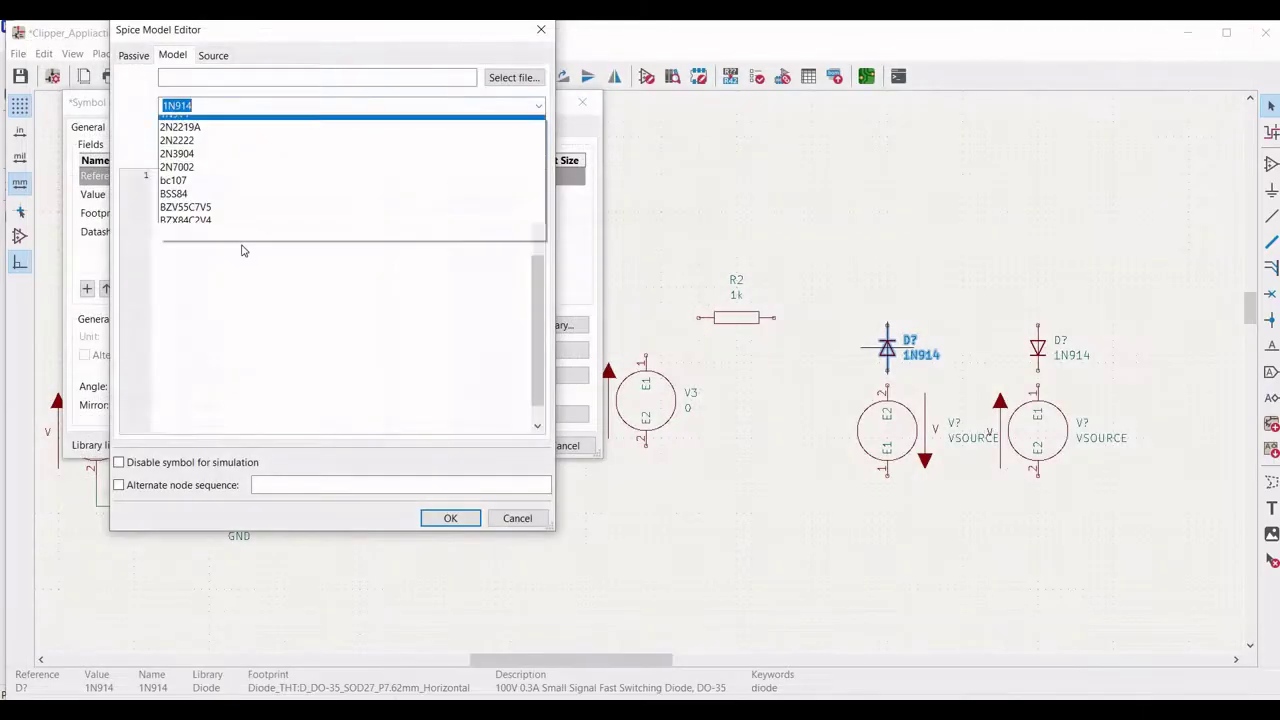
pyautogui.click(119, 485)
pyautogui.click(256, 486)
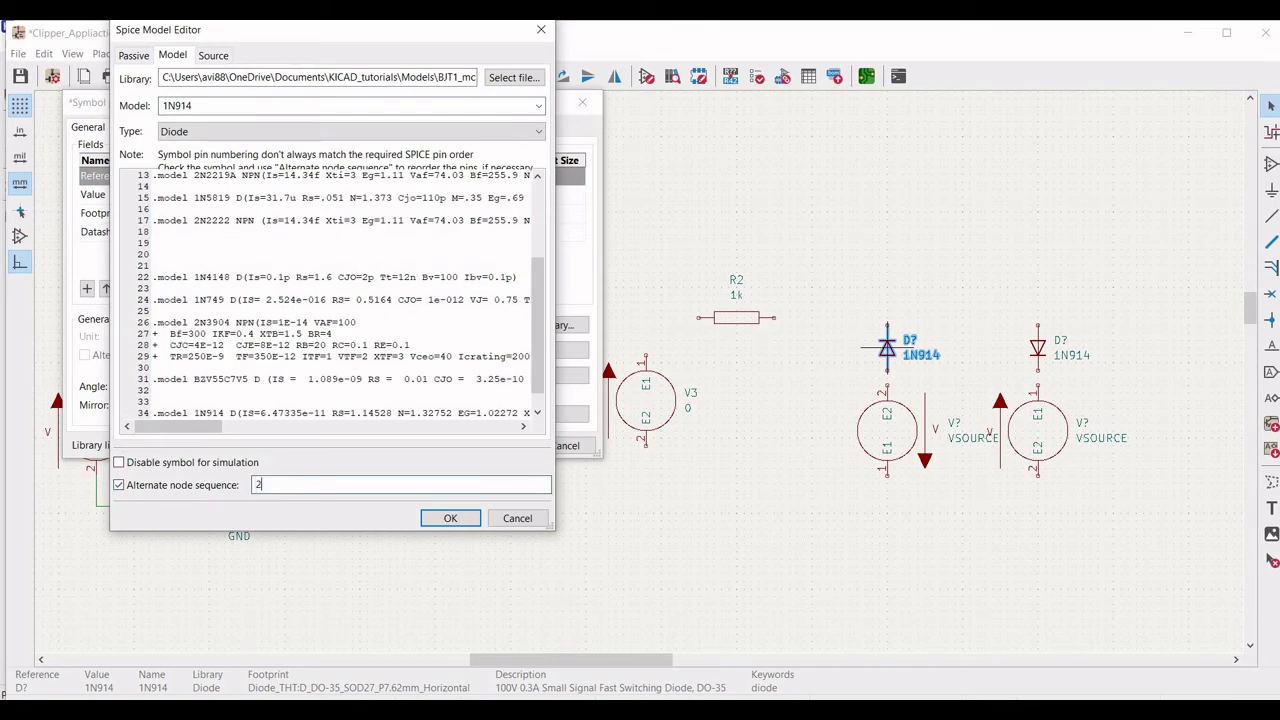
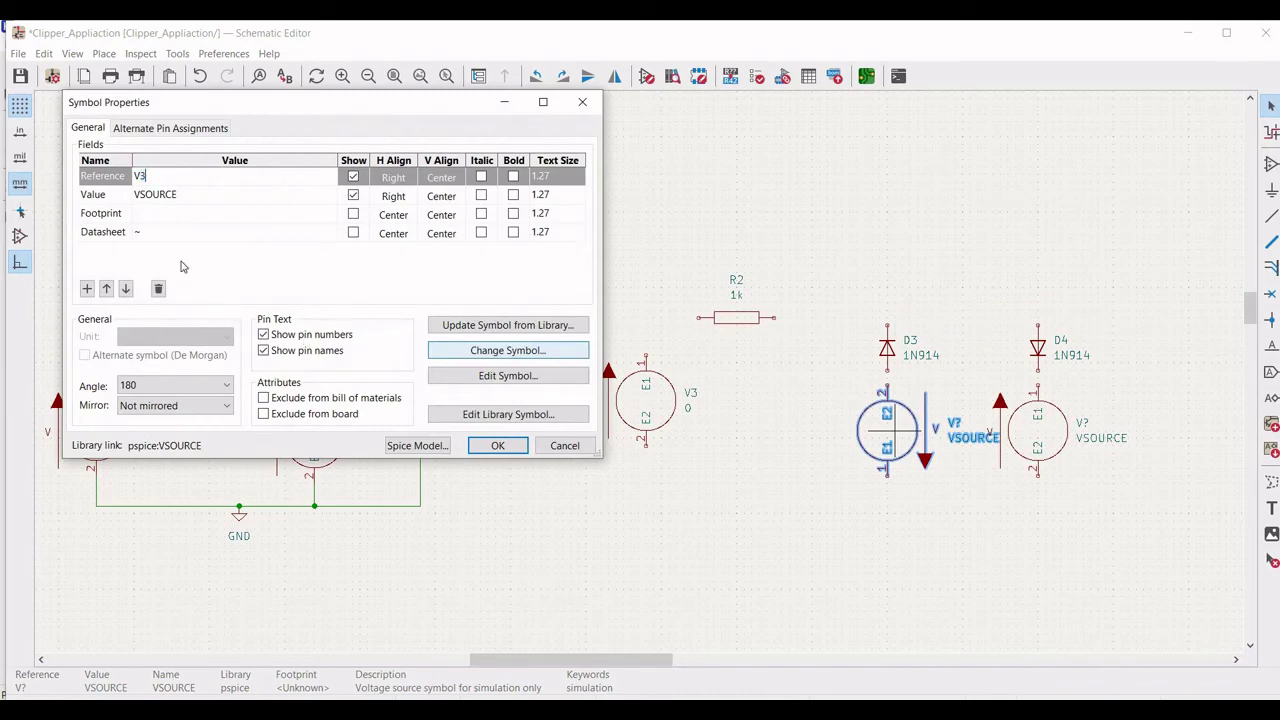
# Set the value of the voltage source below D3 to 0 and its Spice DC voltage to 1.3.
pyautogui.click(170, 197)
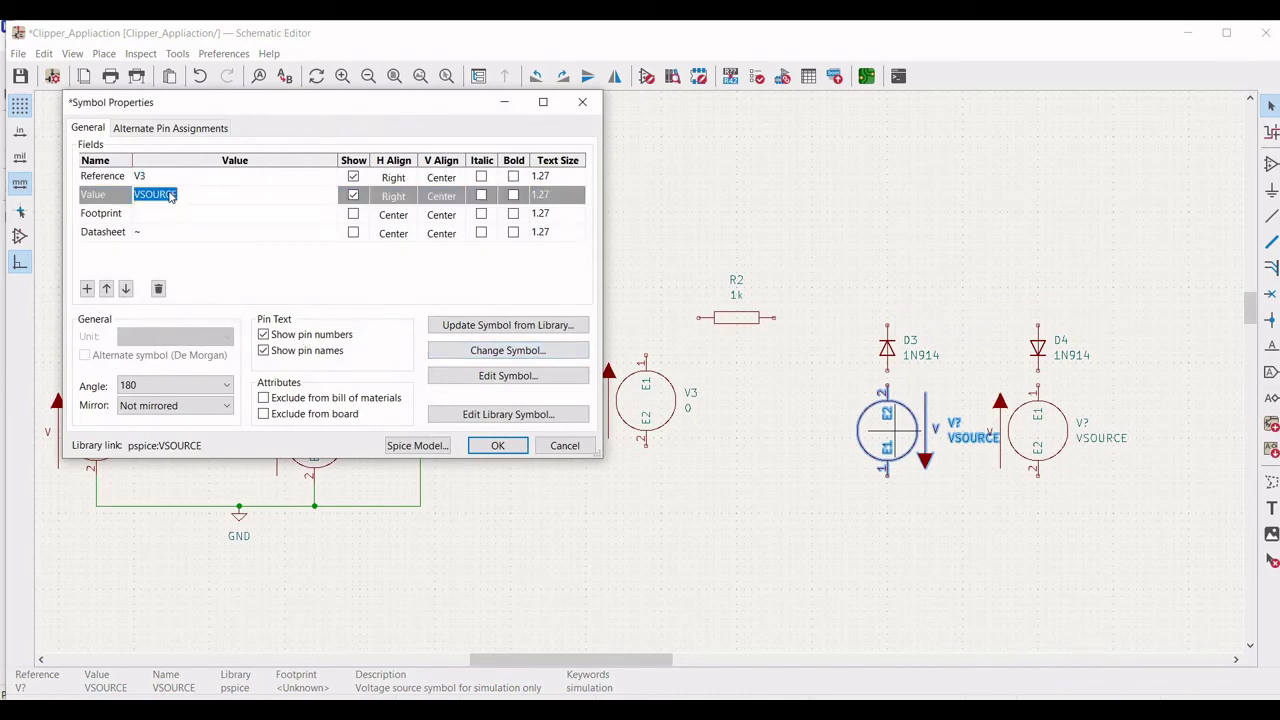
pyautogui.write('0')
pyautogui.click(417, 445)
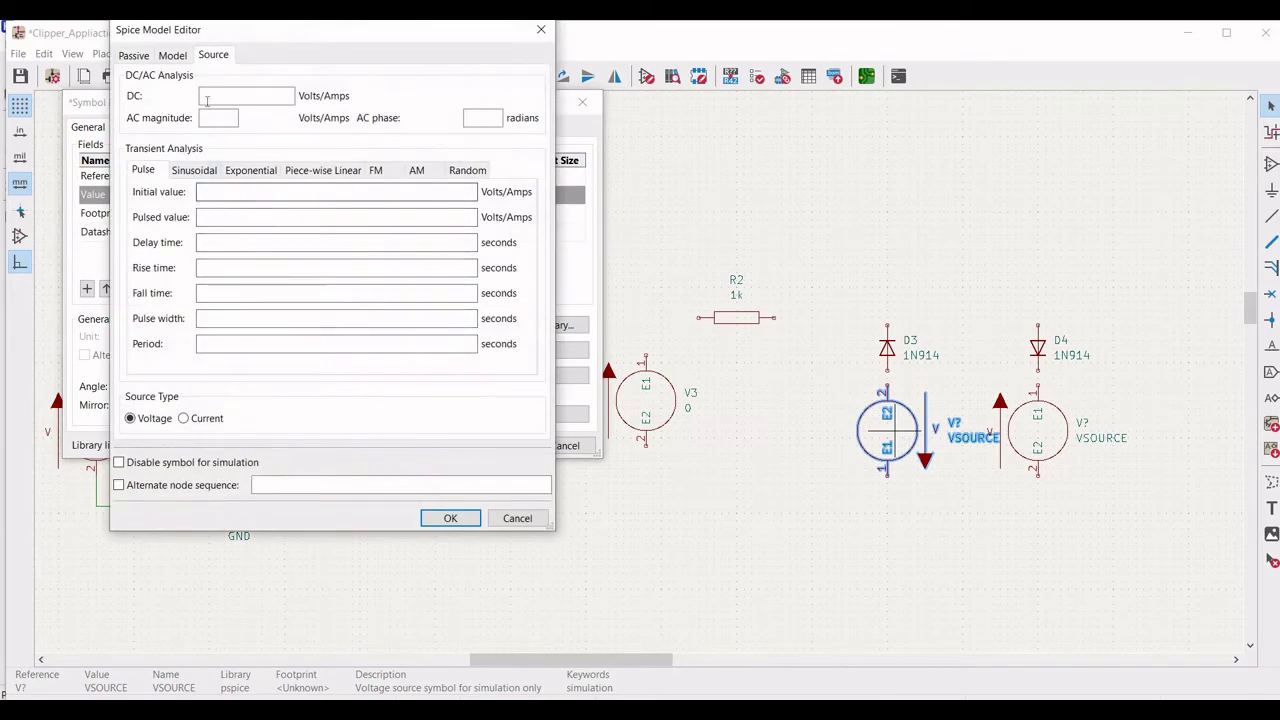
pyautogui.write('1')
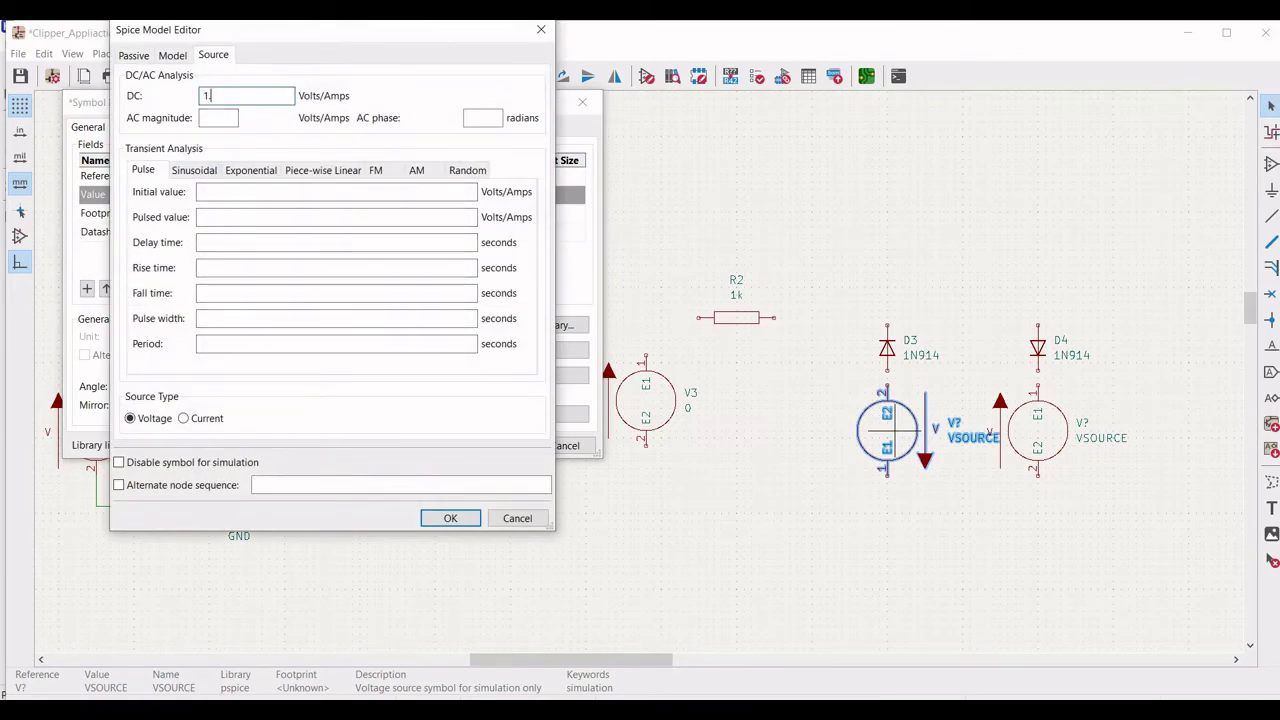
pyautogui.write('.3')
pyautogui.click(450, 518)
pyautogui.click(497, 446)
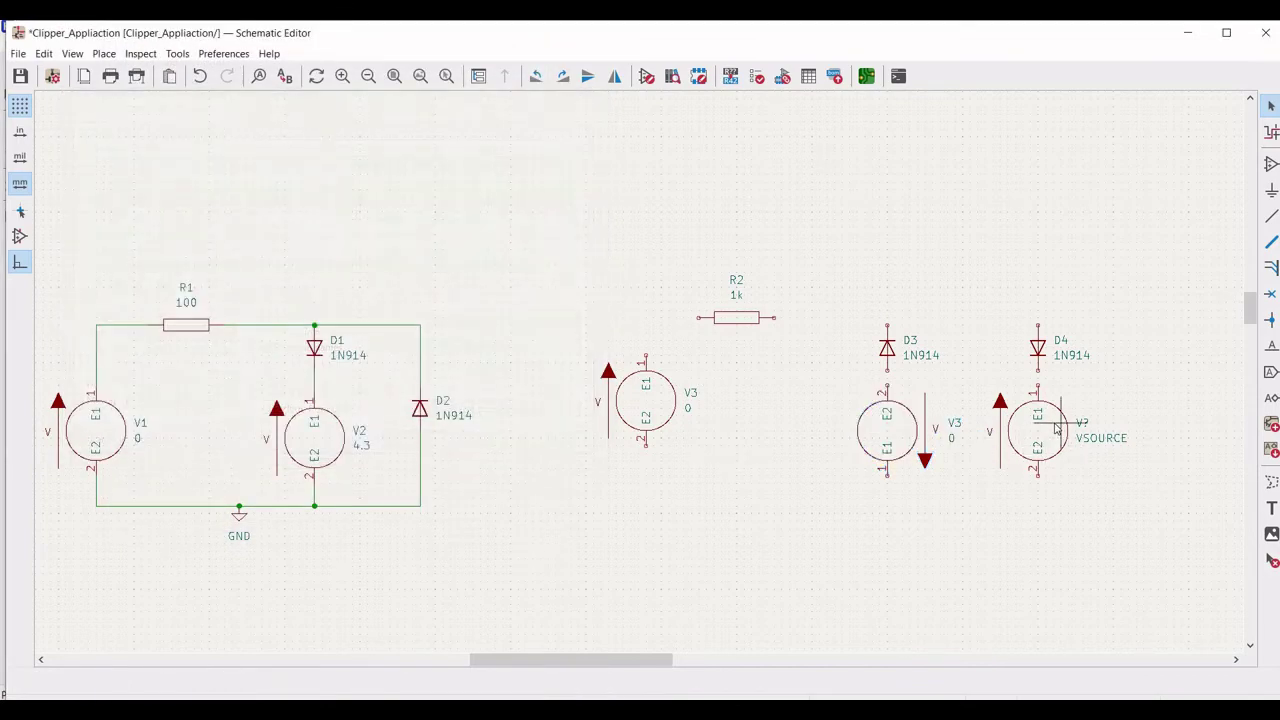
# Set the reference of the voltage source below D4 to V5 and its value to 0.
pyautogui.rightClick(1056, 410)
pyautogui.click(1105, 326)
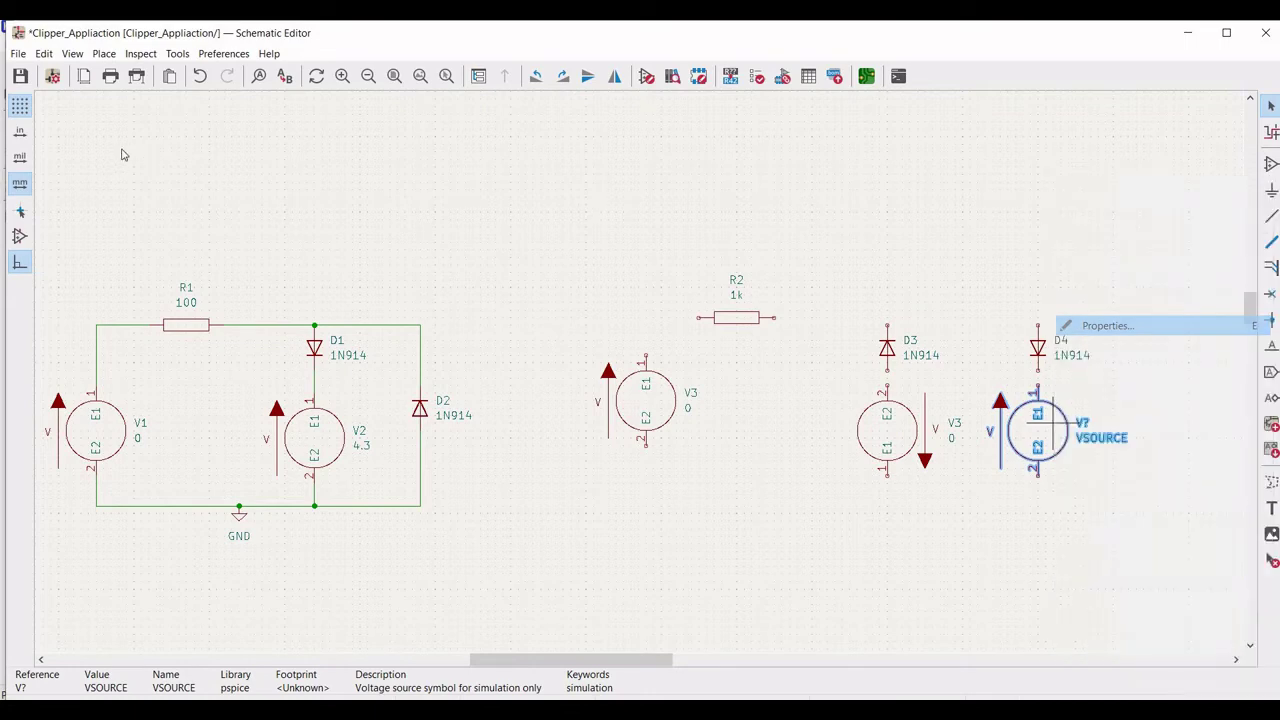
pyautogui.write('4')
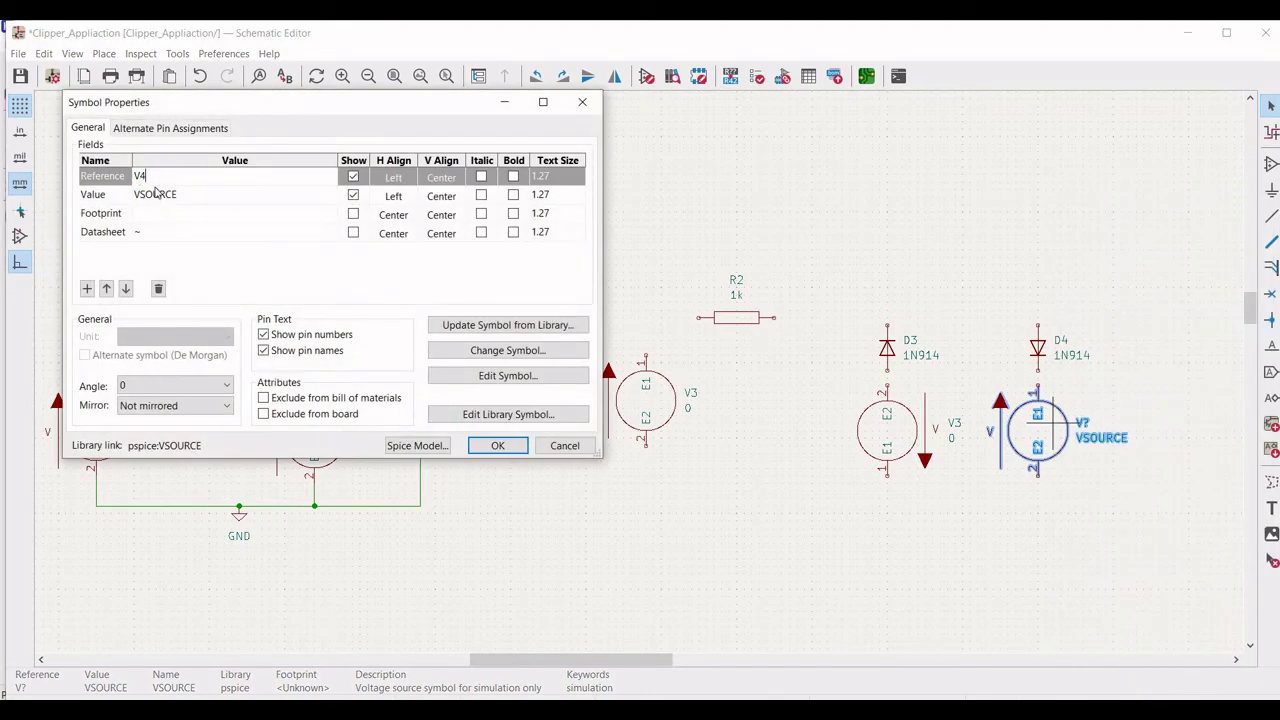
pyautogui.press('Return')
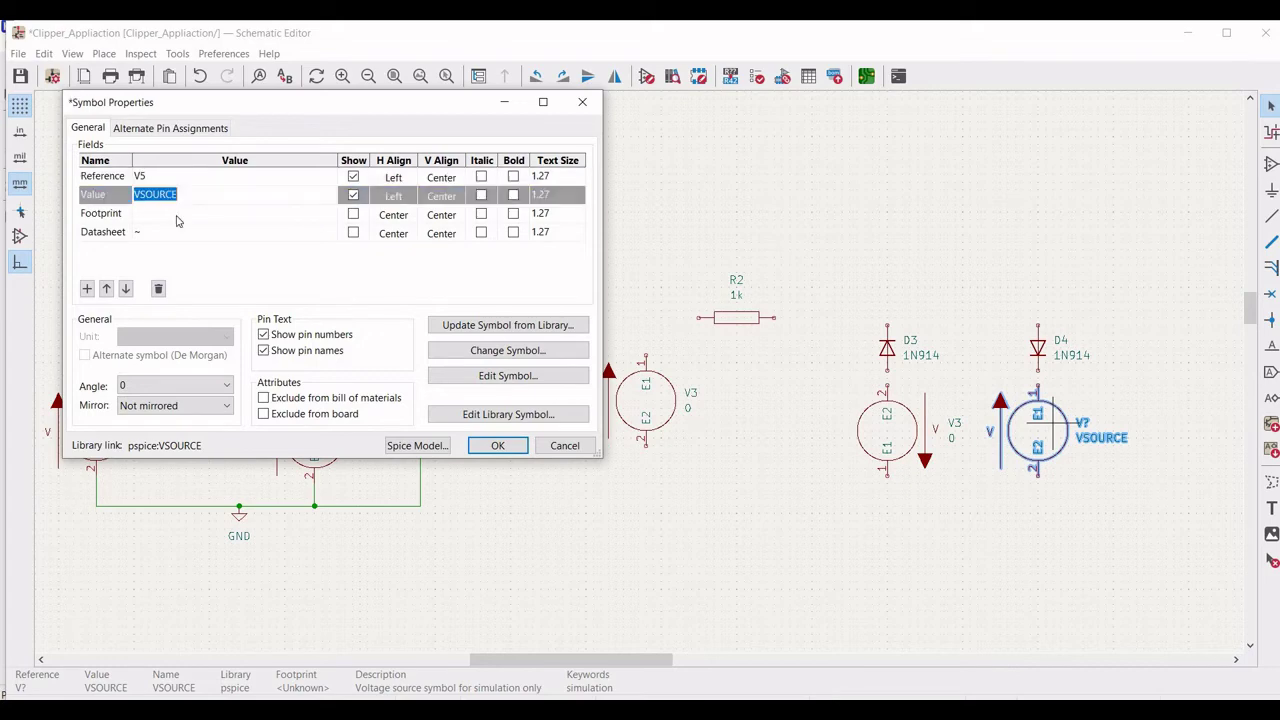
# Give V5 a Spice source model with a DC voltage of 1.3.
pyautogui.click(410, 445)
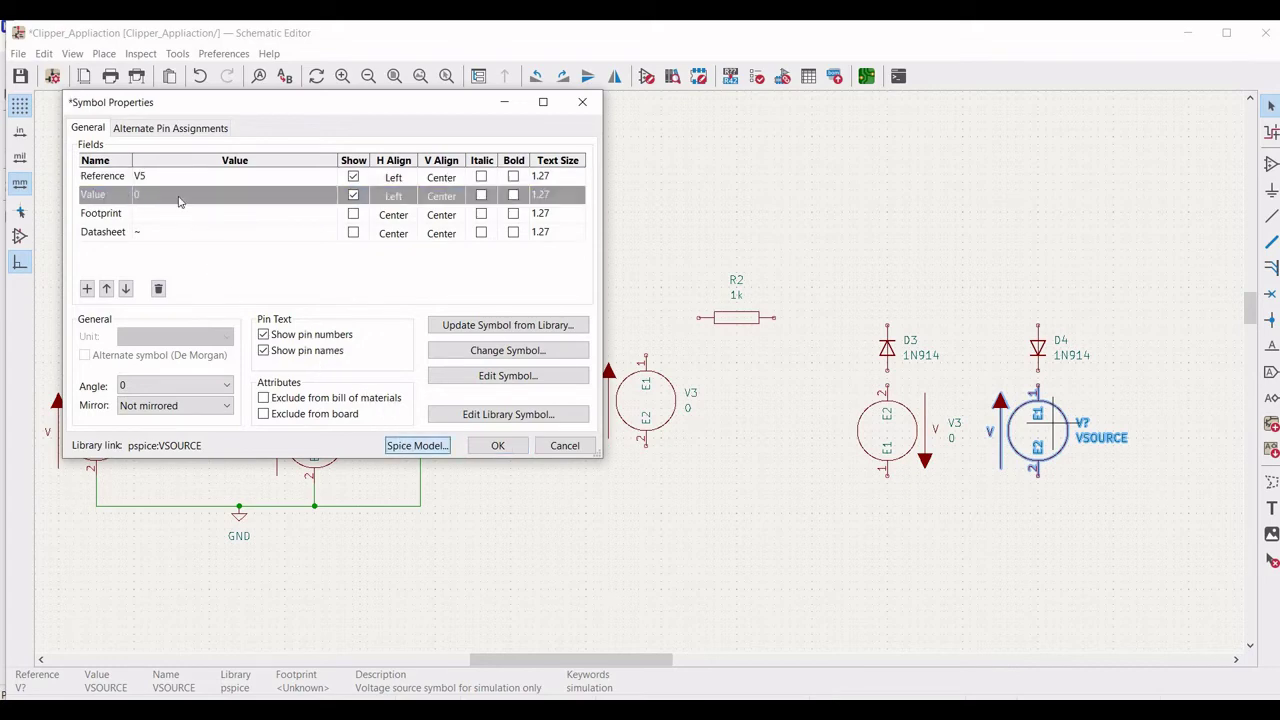
pyautogui.click(221, 100)
pyautogui.write('1')
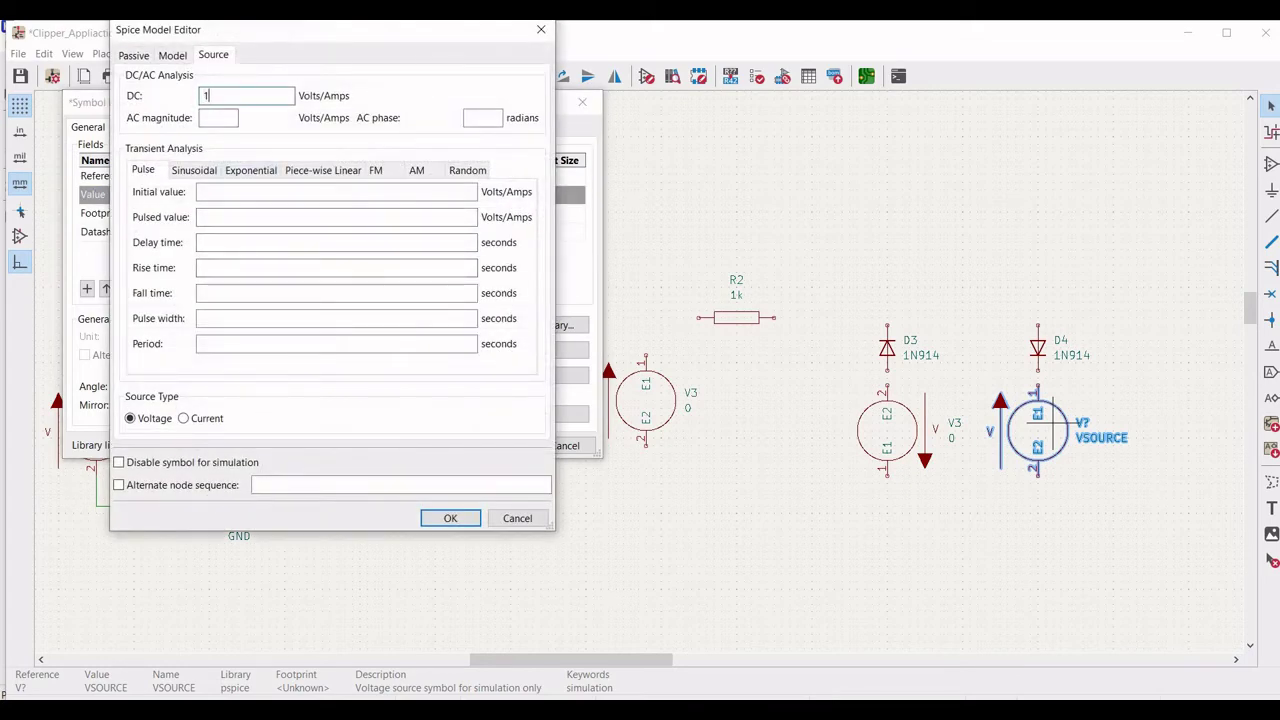
pyautogui.write('.3')
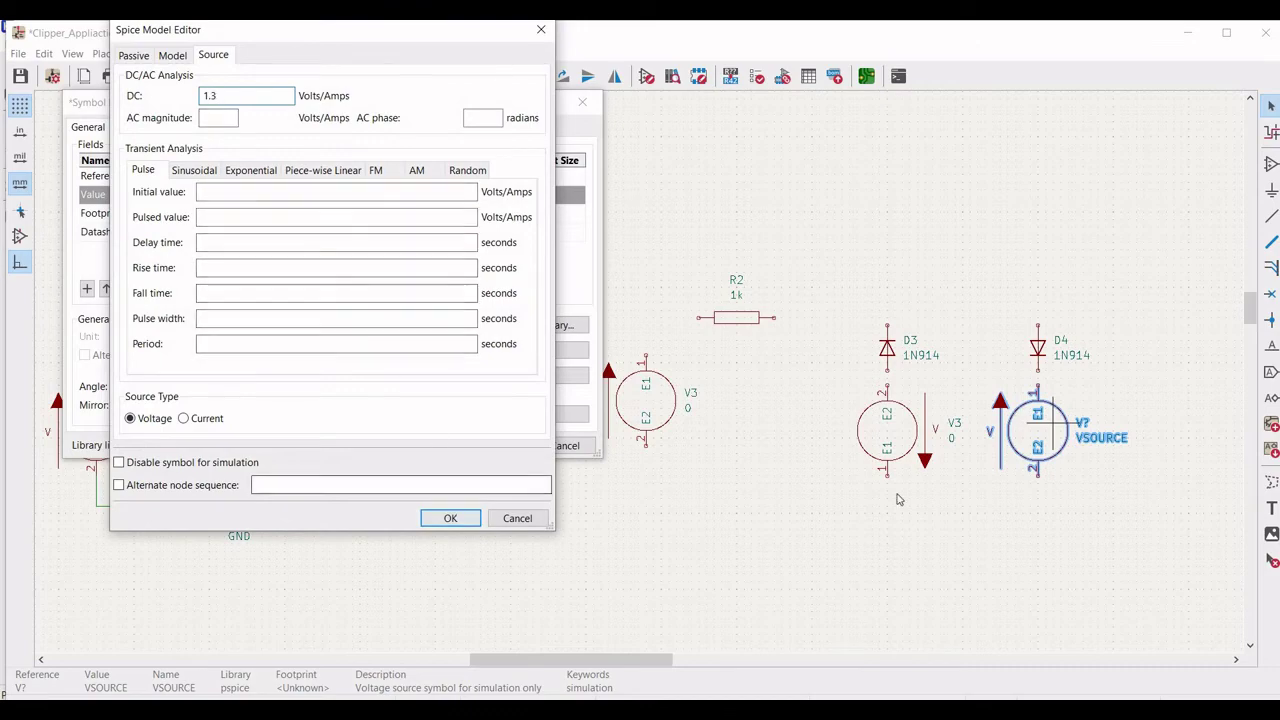
pyautogui.press('Return')
pyautogui.click(497, 445)
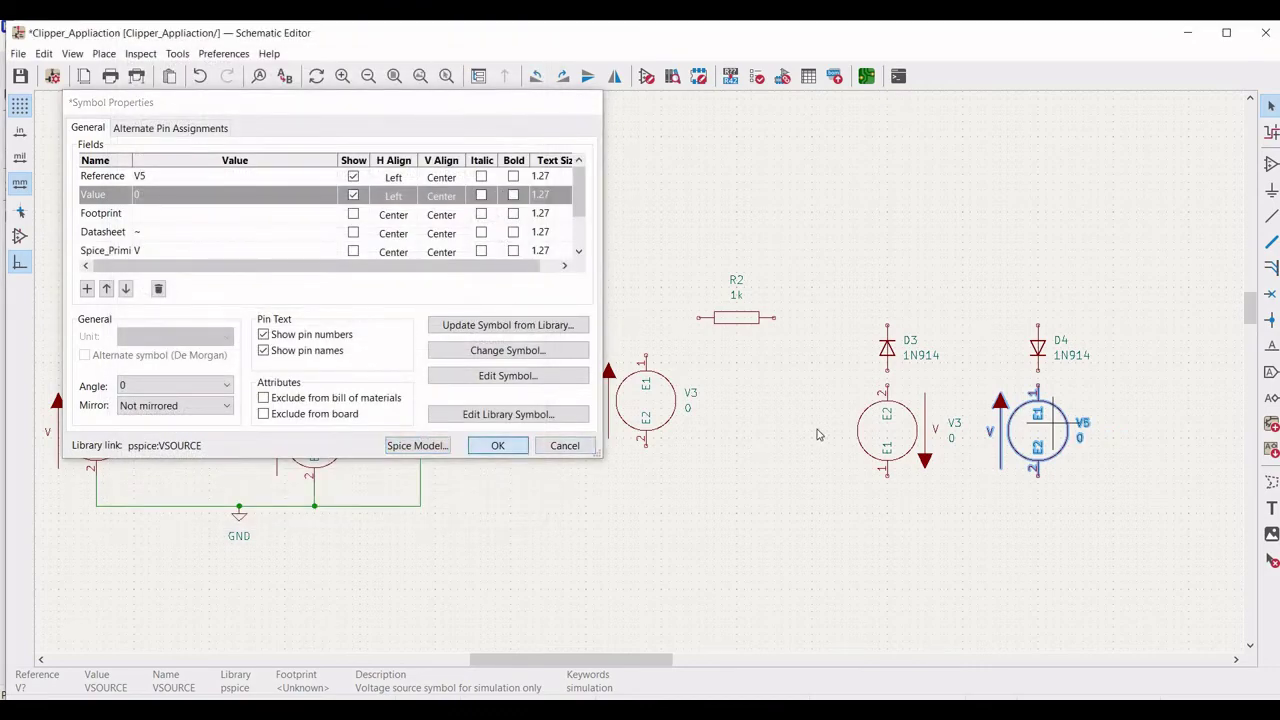
# Change the reference of the rotated voltage source below D3 to V4.
pyautogui.rightClick(905, 425)
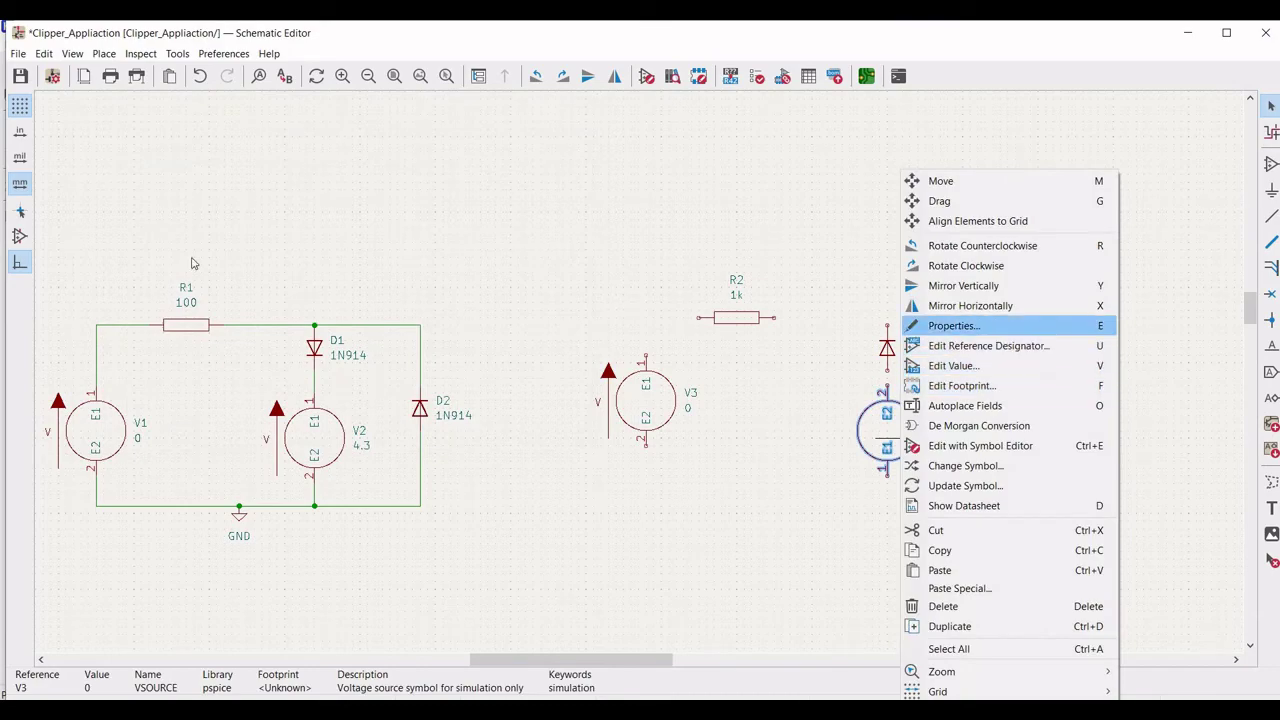
pyautogui.click(943, 323)
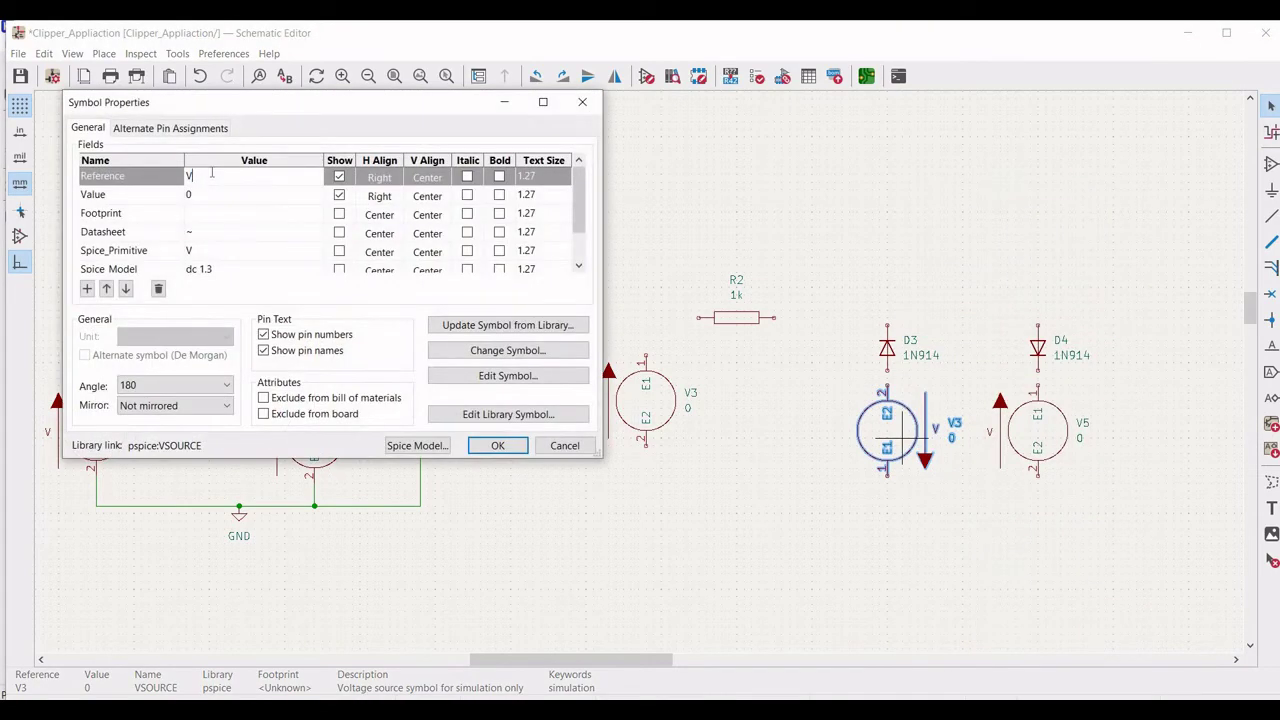
pyautogui.write('4')
pyautogui.click(497, 445)
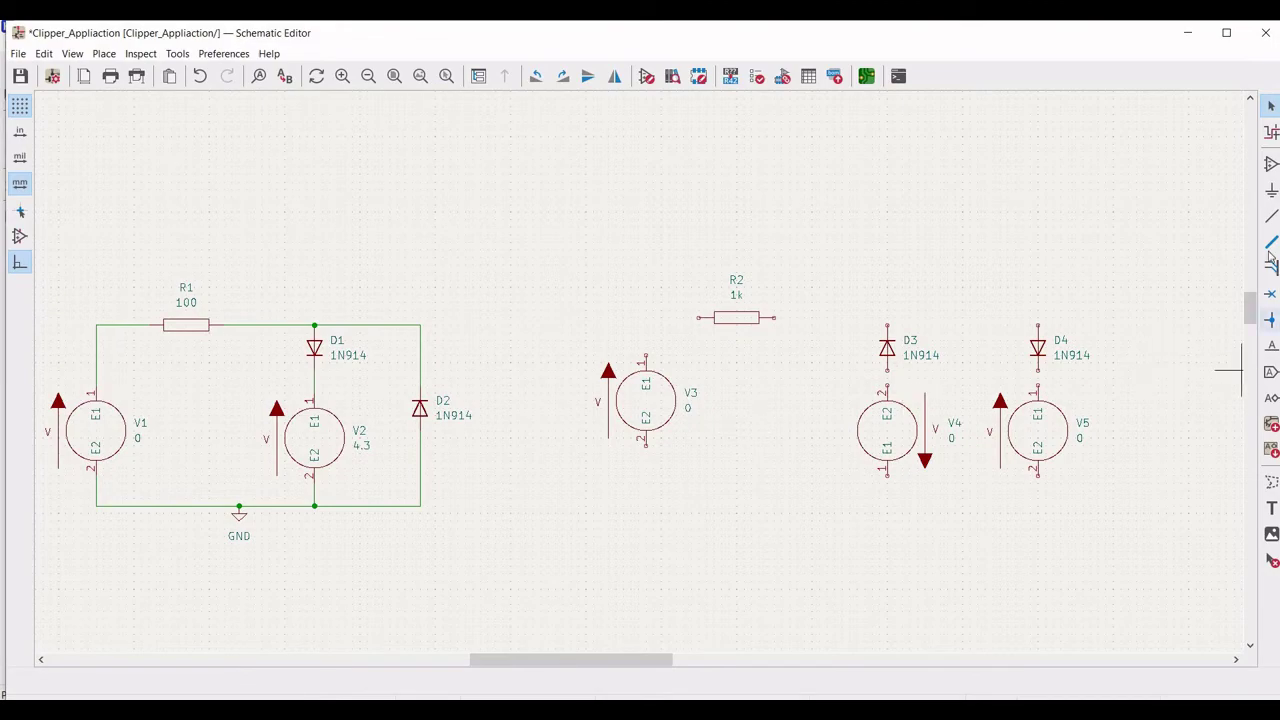
# Place a GND power symbol at the lower pin of voltage source V4.
pyautogui.click(1270, 190)
pyautogui.click(670, 297)
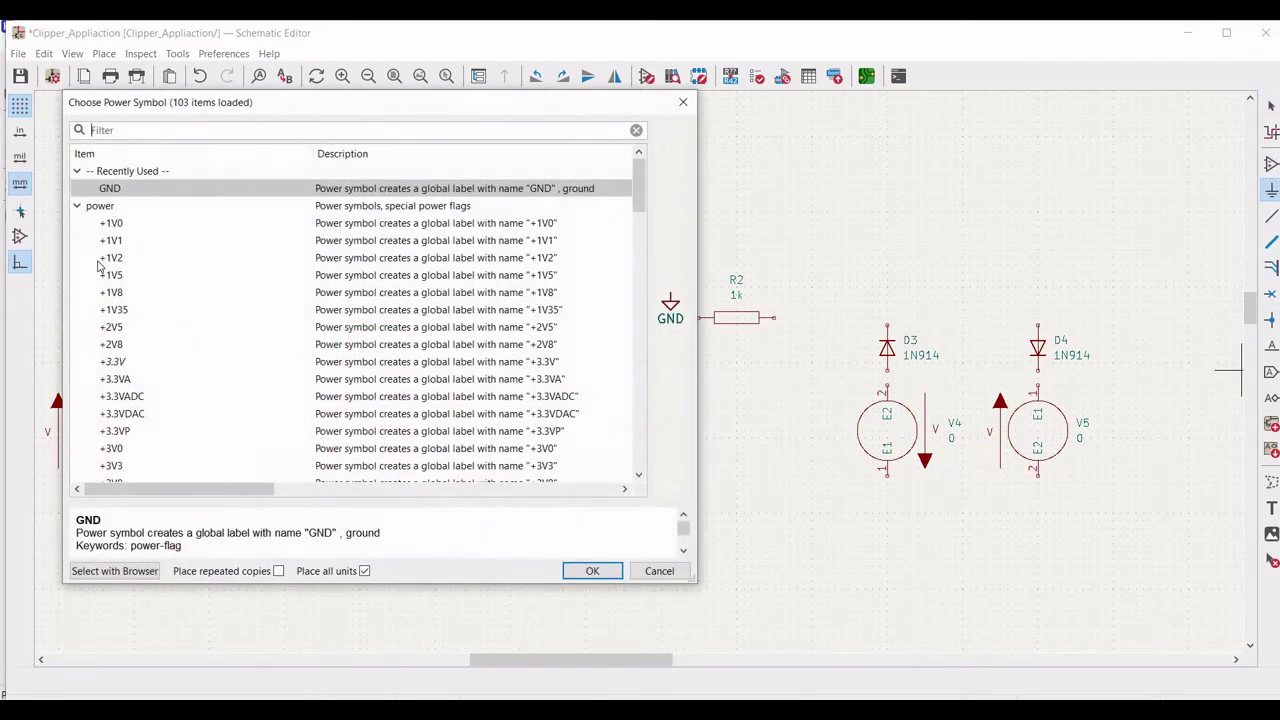
pyautogui.click(582, 574)
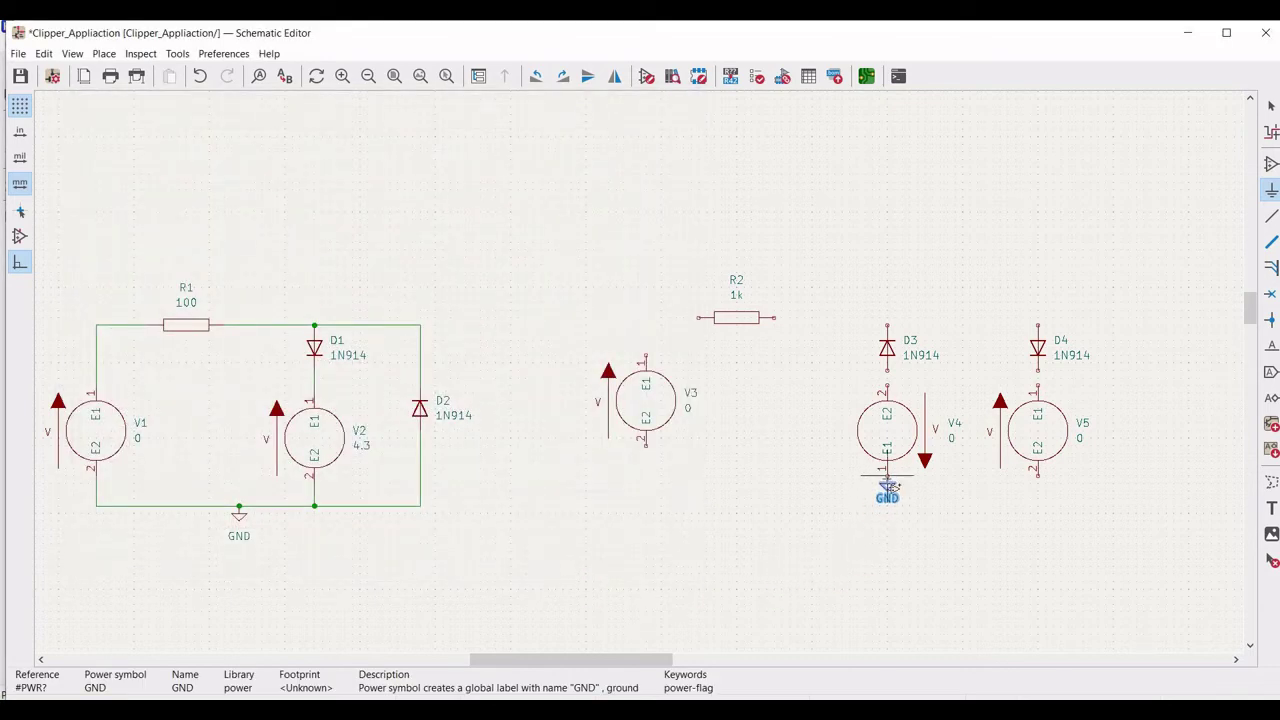
pyautogui.click(887, 486)
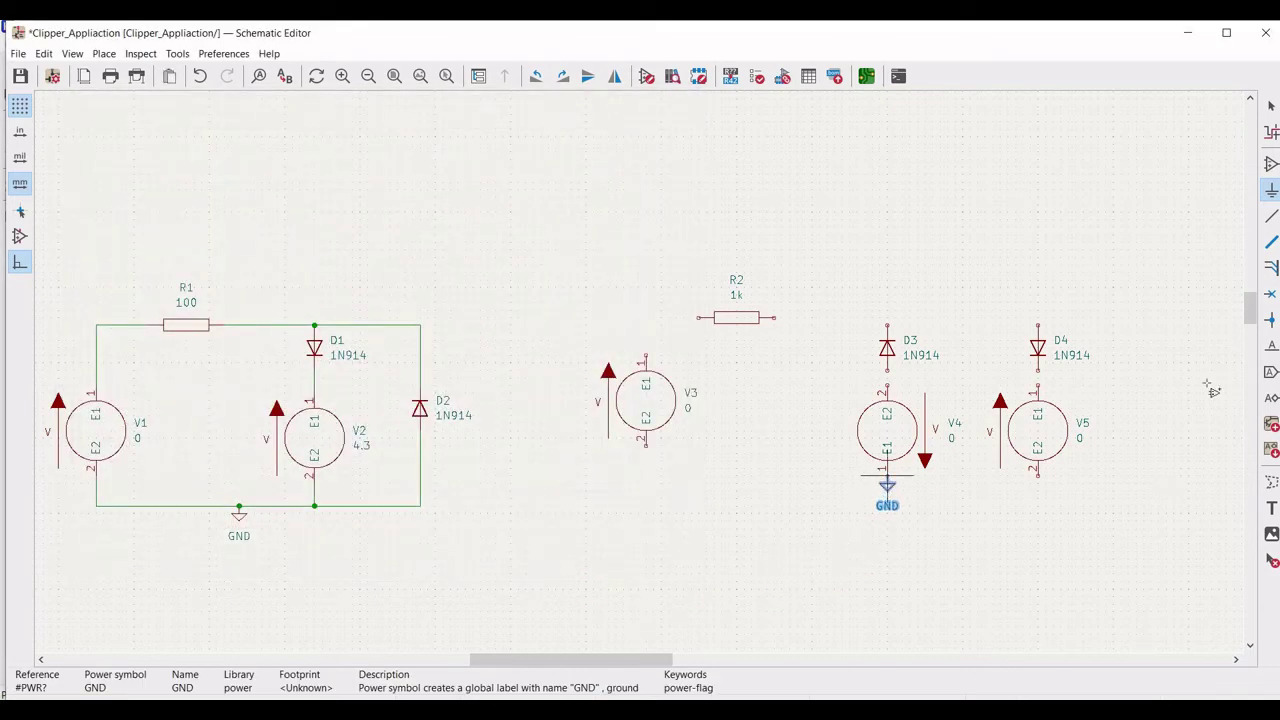
# Wire the lower pins of V5 and V3 to the grounded lower pin of V4.
pyautogui.click(1273, 218)
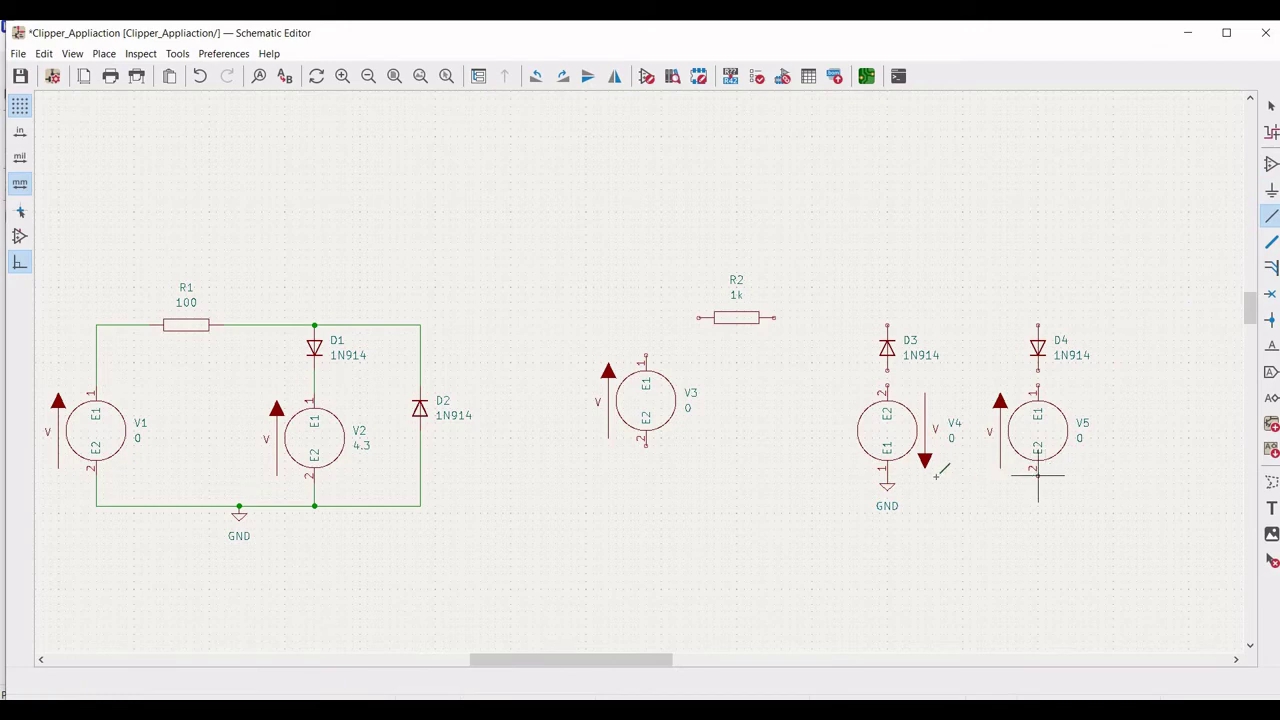
pyautogui.click(1038, 476)
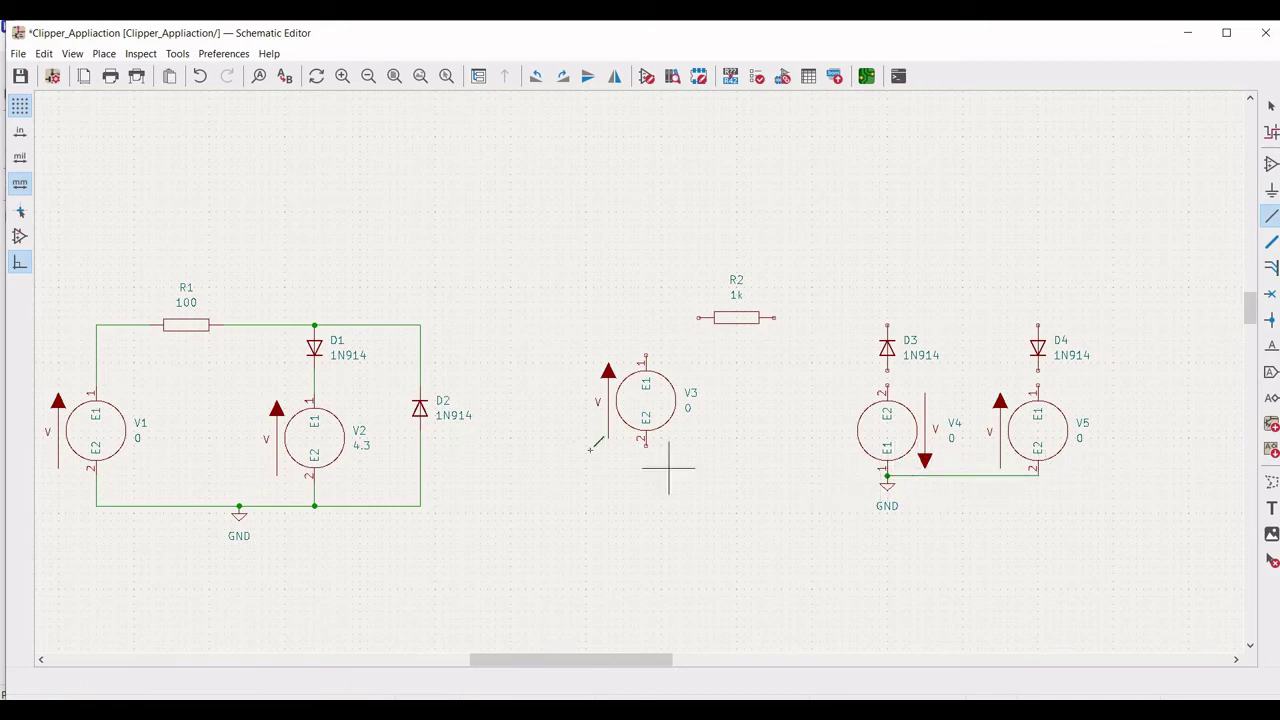
pyautogui.click(646, 445)
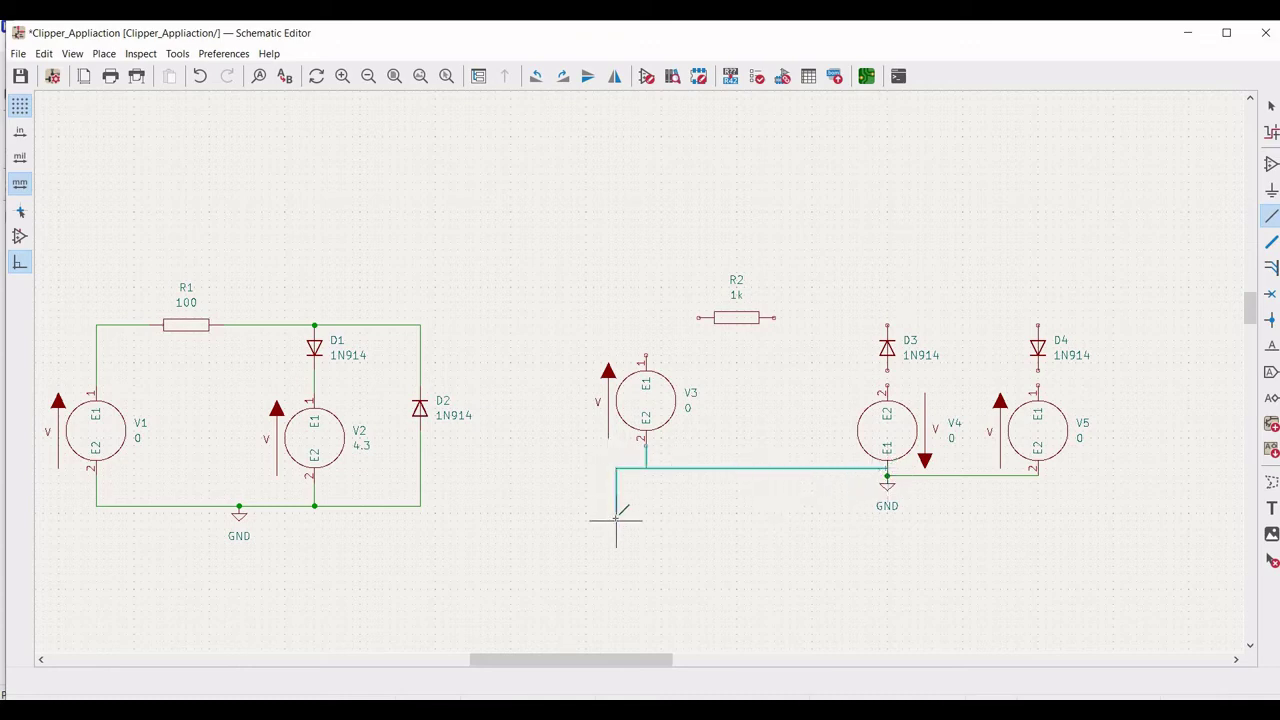
pyautogui.press('Escape')
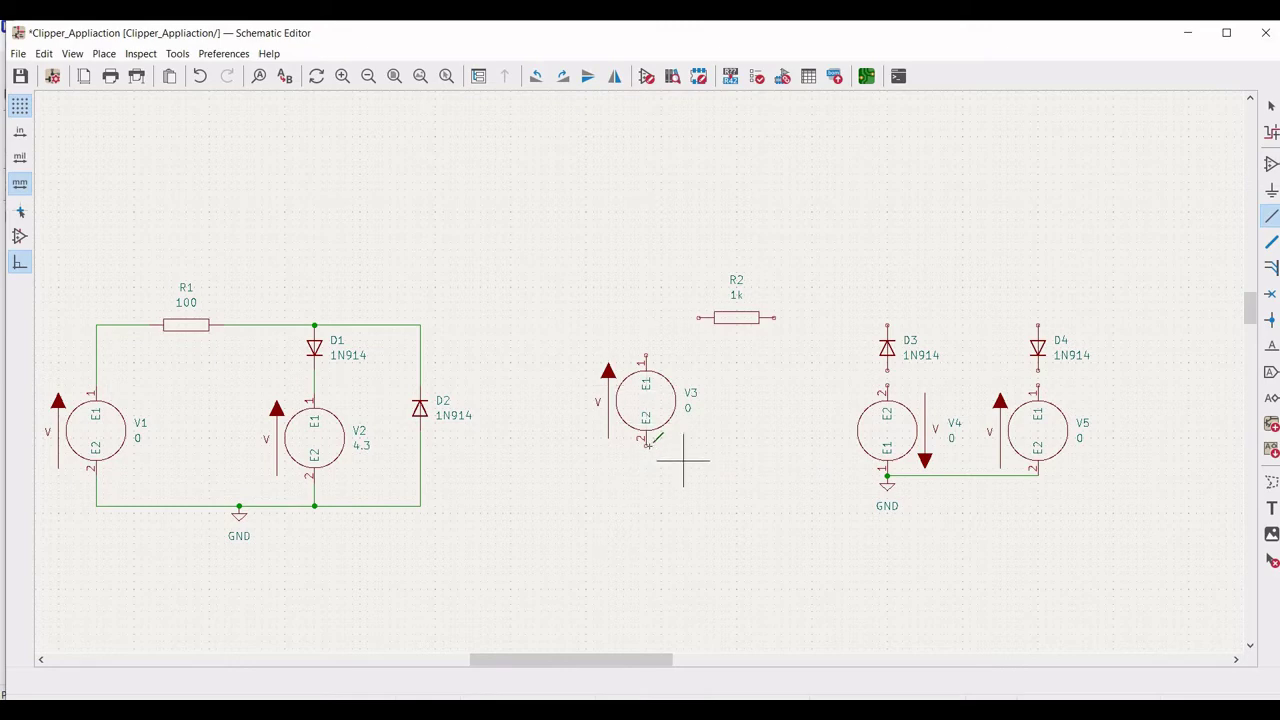
pyautogui.click(643, 470)
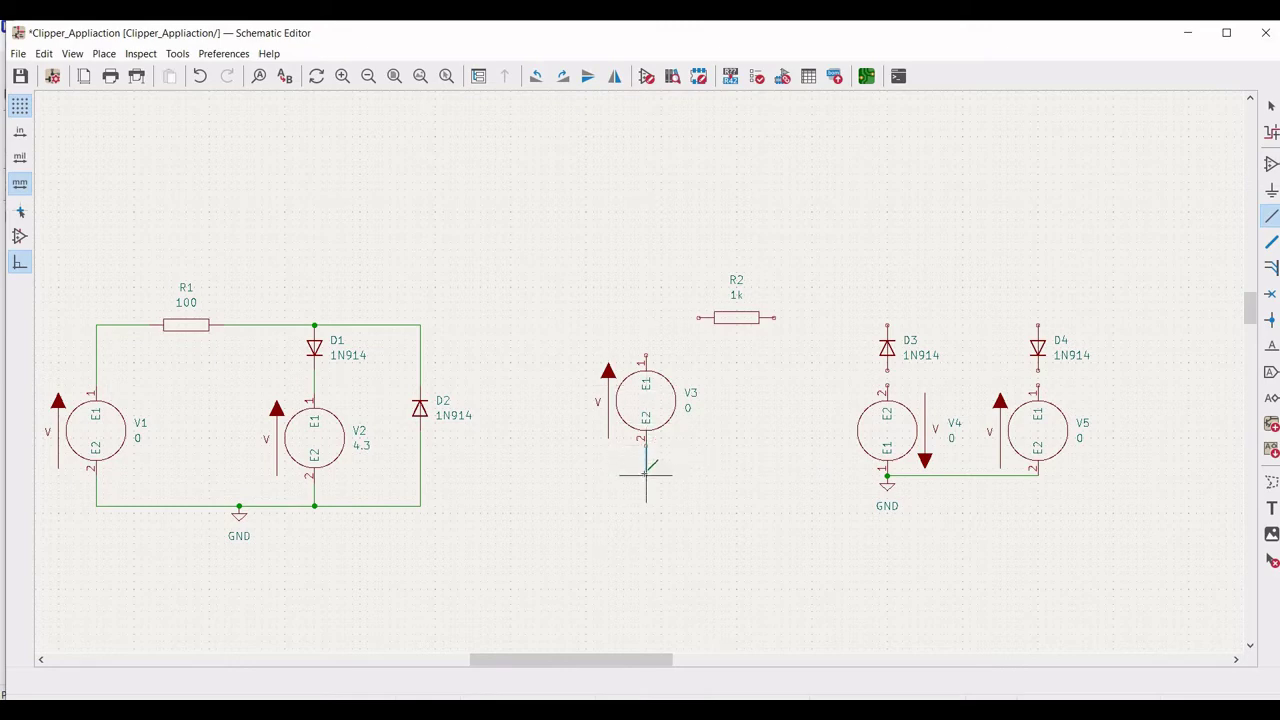
pyautogui.click(887, 476)
# Wire V3's upper pin to R2 and connect R2's other end to the upper pins of D3 and D4.
pyautogui.click(645, 356)
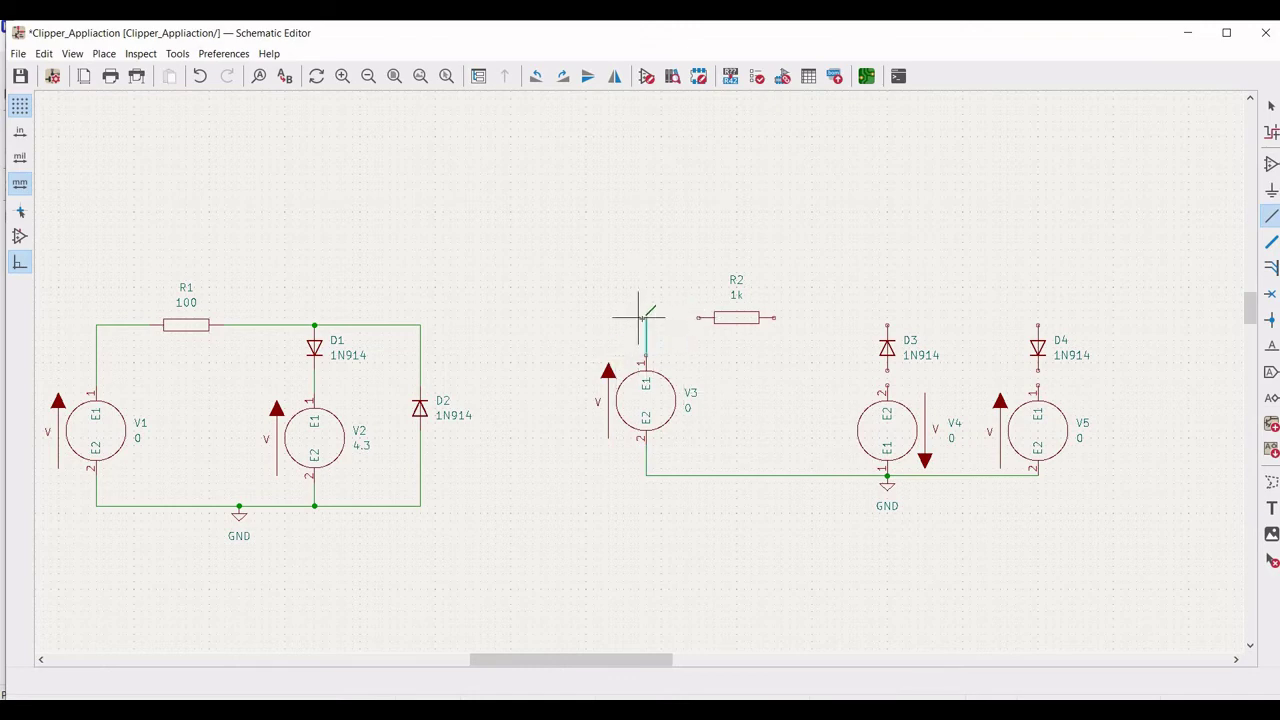
pyautogui.click(700, 318)
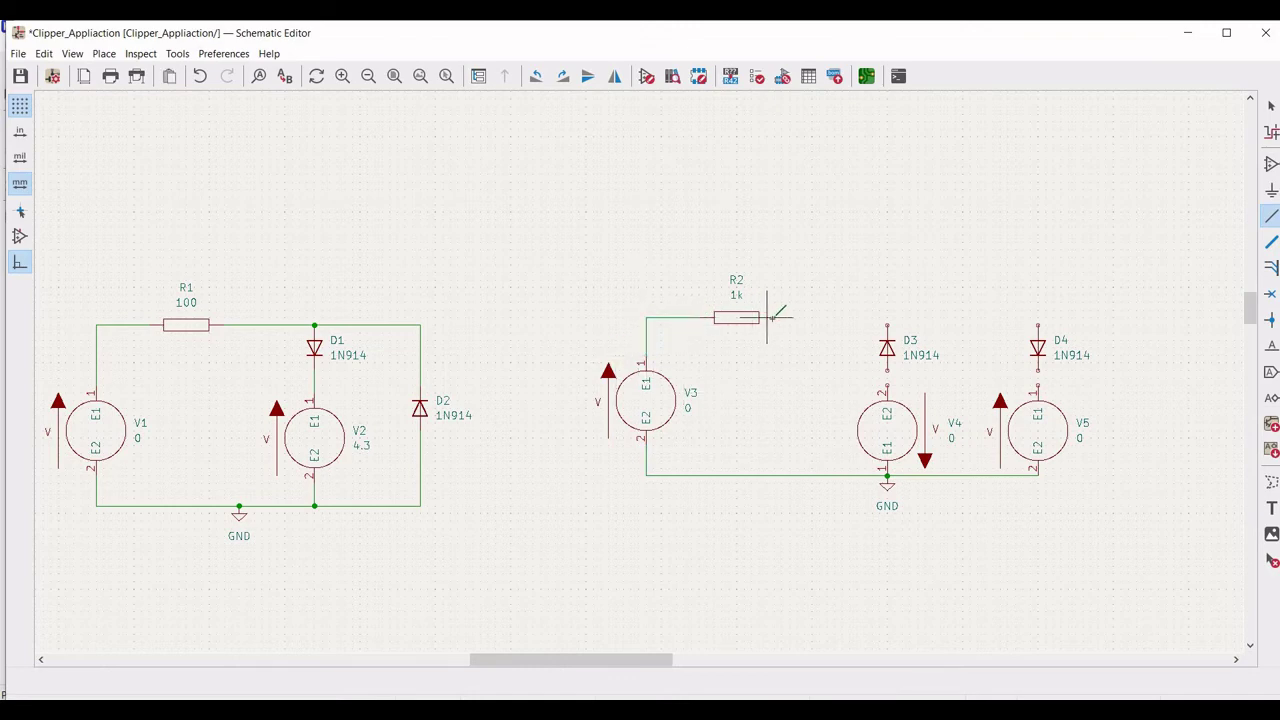
pyautogui.click(774, 318)
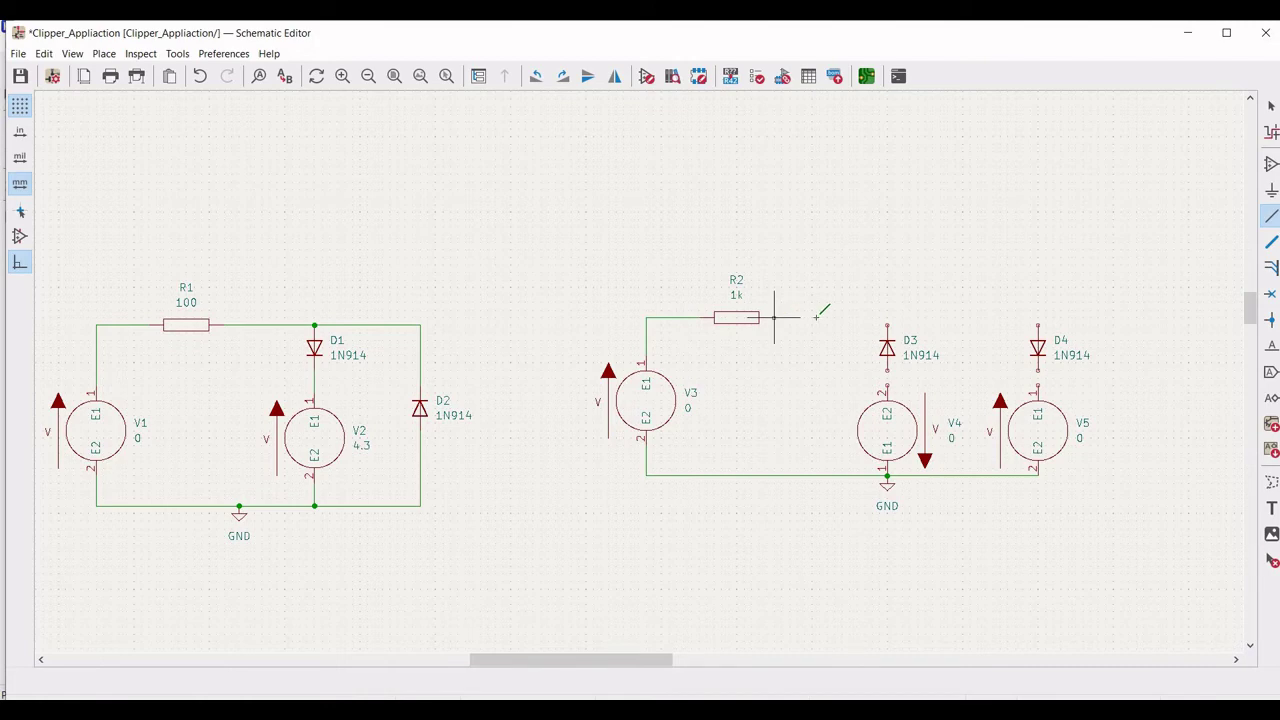
pyautogui.click(887, 318)
pyautogui.click(1038, 318)
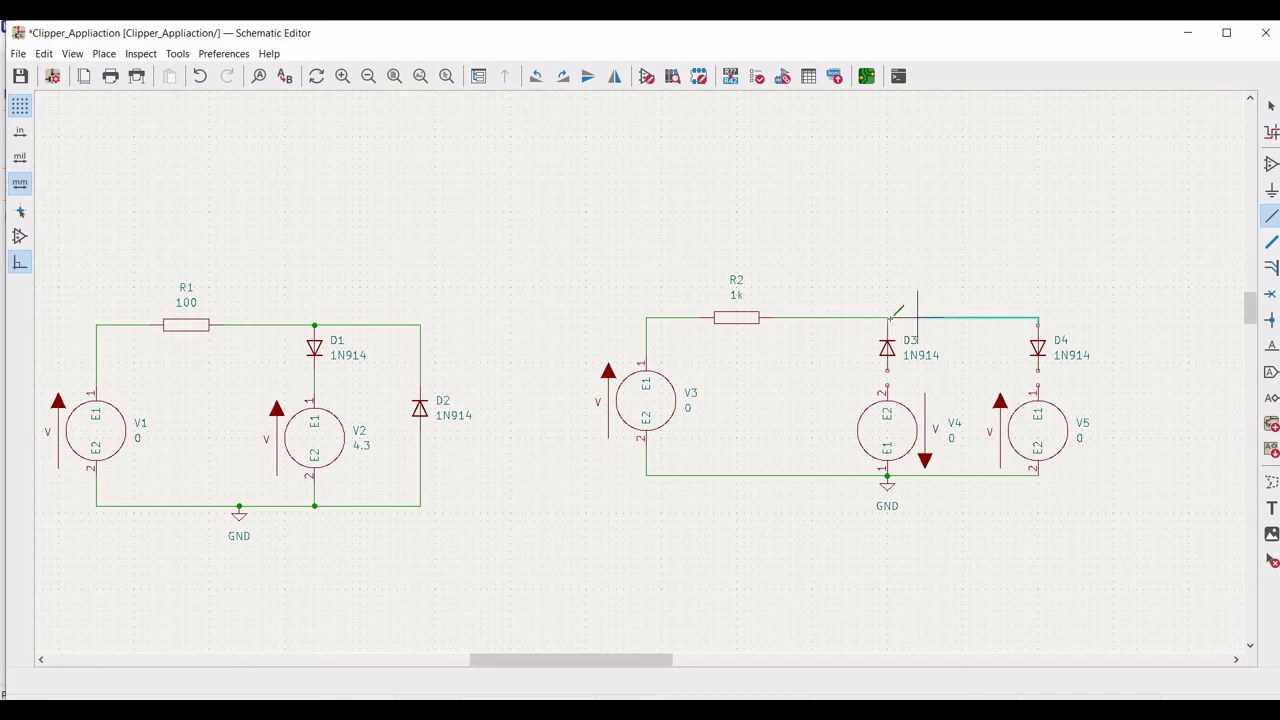
pyautogui.click(873, 252)
pyautogui.press('Escape')
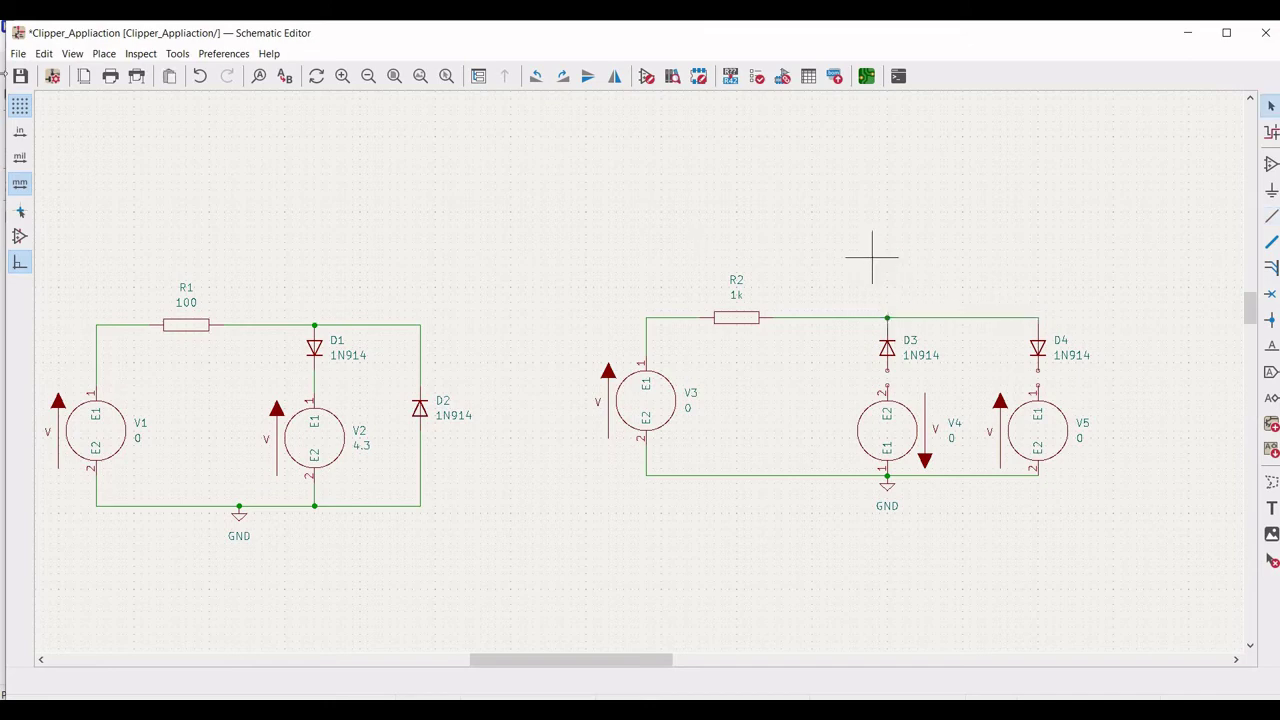
# Add the simulation directive text ".tran 1m 6m" between the two circuits and save the schematic.
pyautogui.click(104, 53)
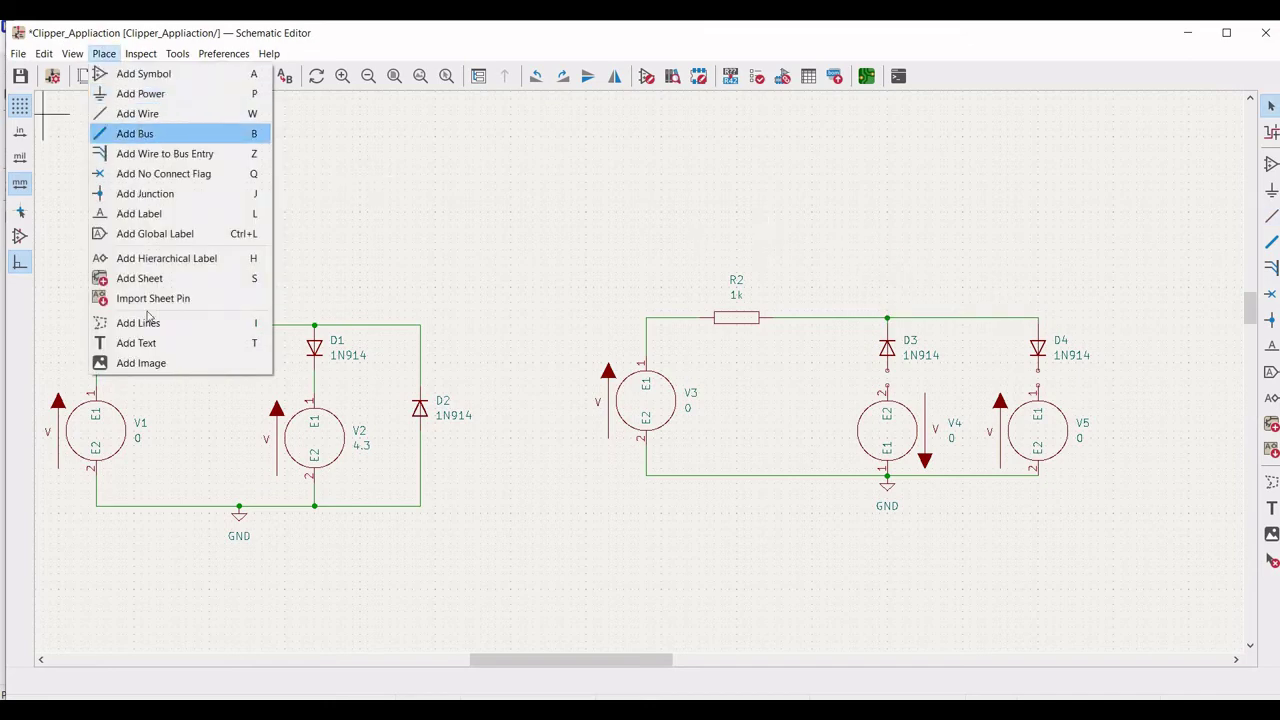
pyautogui.press('Return')
pyautogui.click(266, 199)
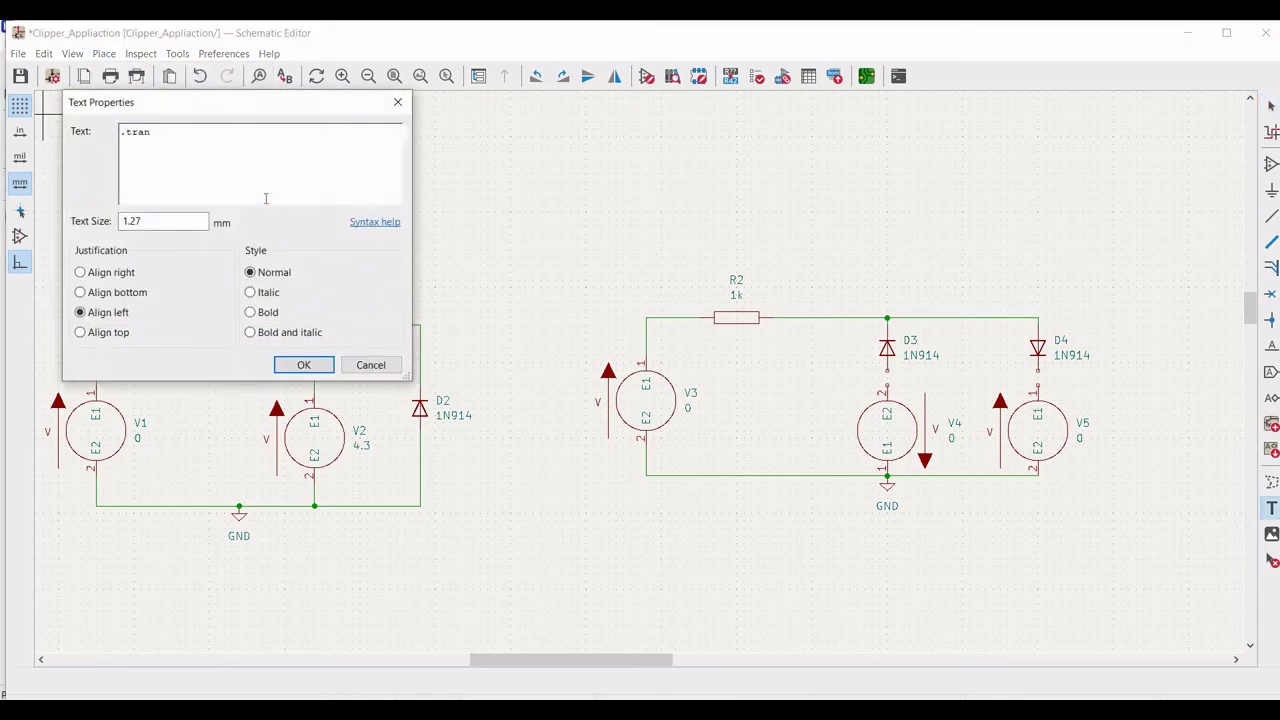
pyautogui.click(303, 364)
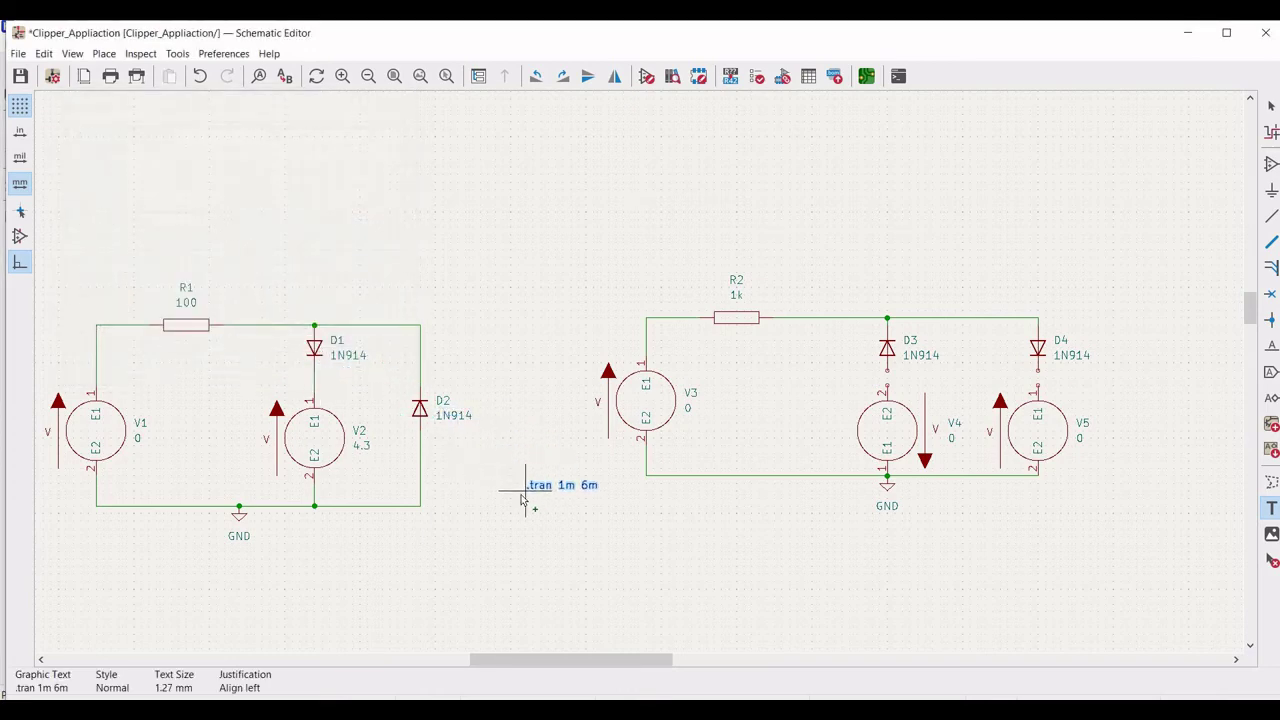
pyautogui.click(517, 495)
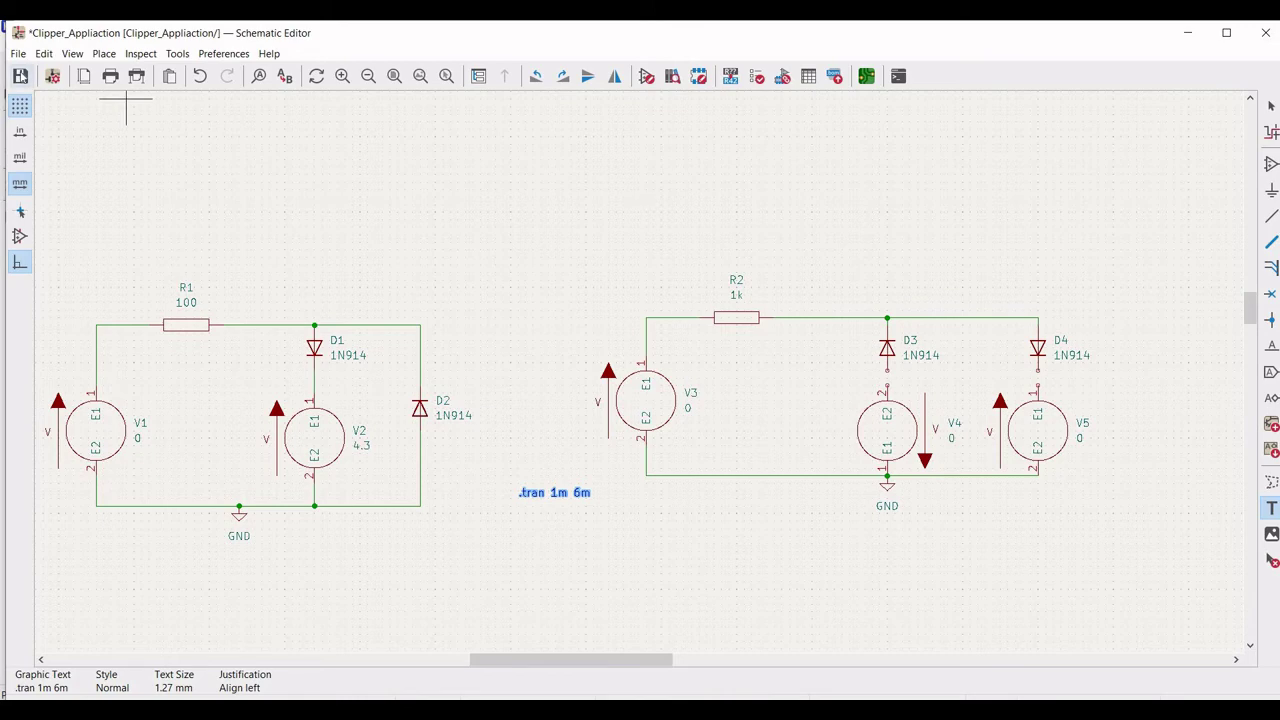
pyautogui.click(20, 76)
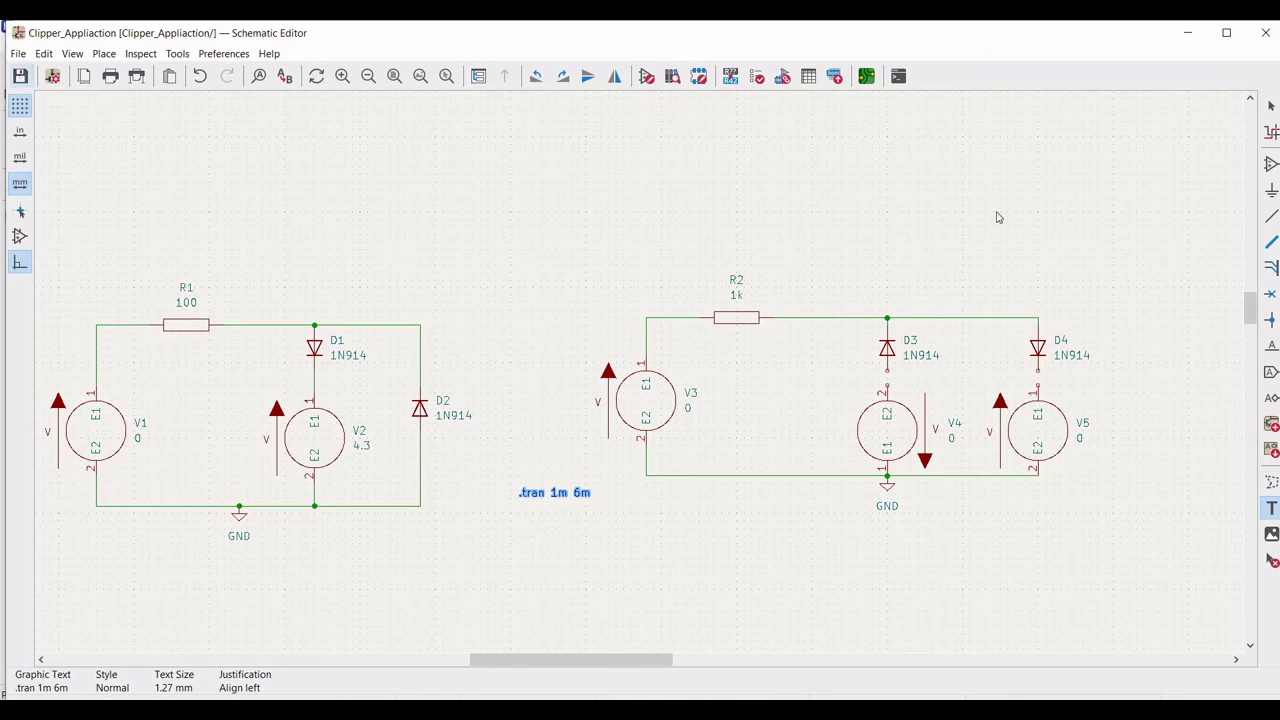
pyautogui.press('Escape')
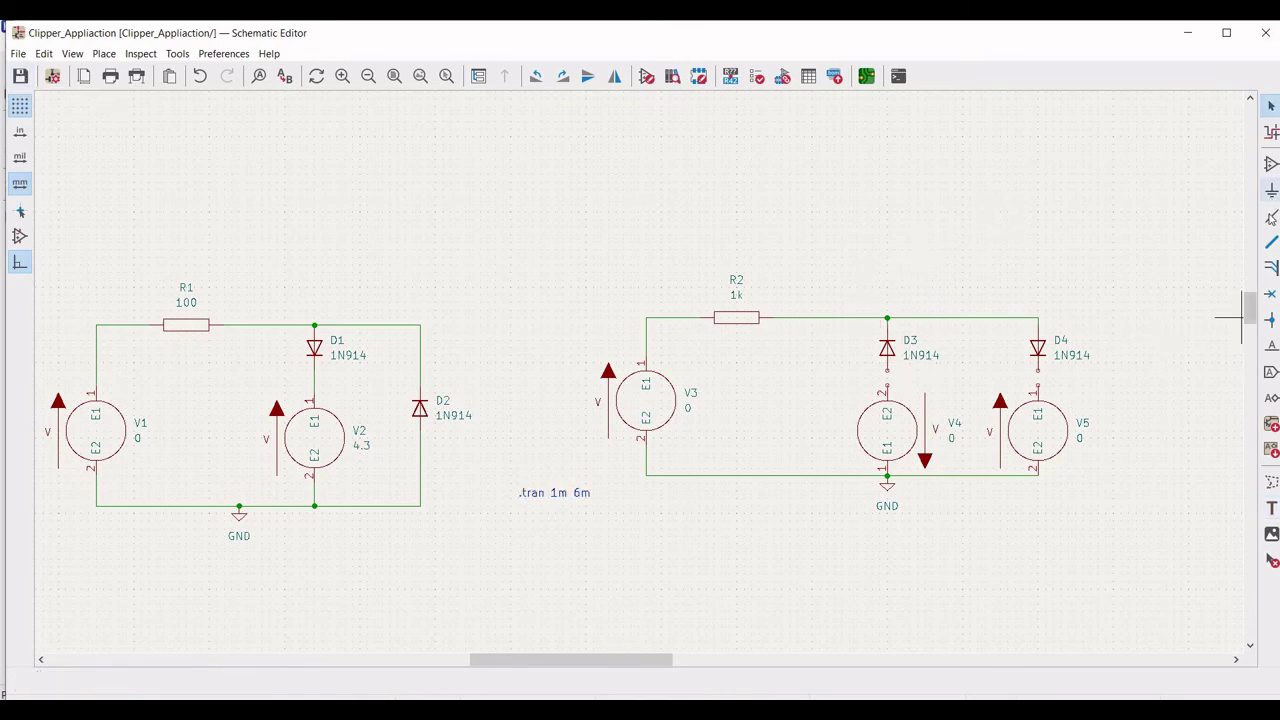
# Wire D3's lower pin to V4 and D4's lower pin to V5, and save the schematic.
pyautogui.press('w')
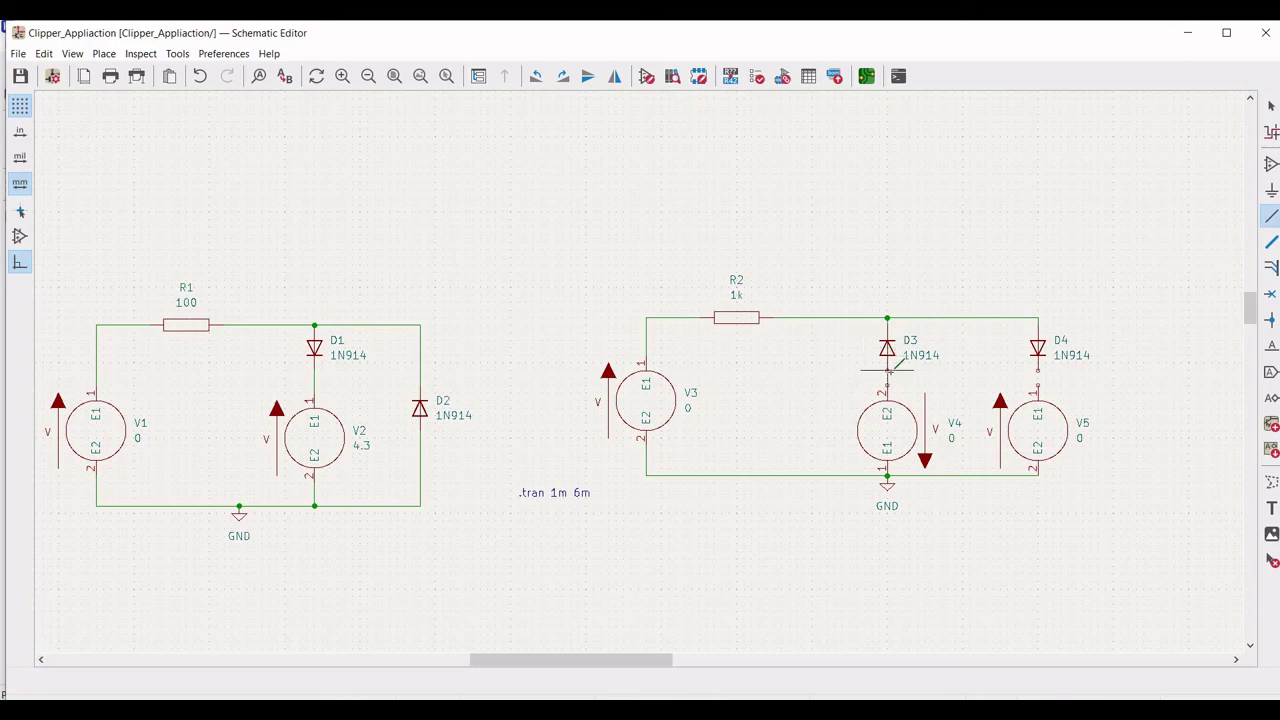
pyautogui.click(887, 370)
pyautogui.click(887, 388)
pyautogui.click(1038, 369)
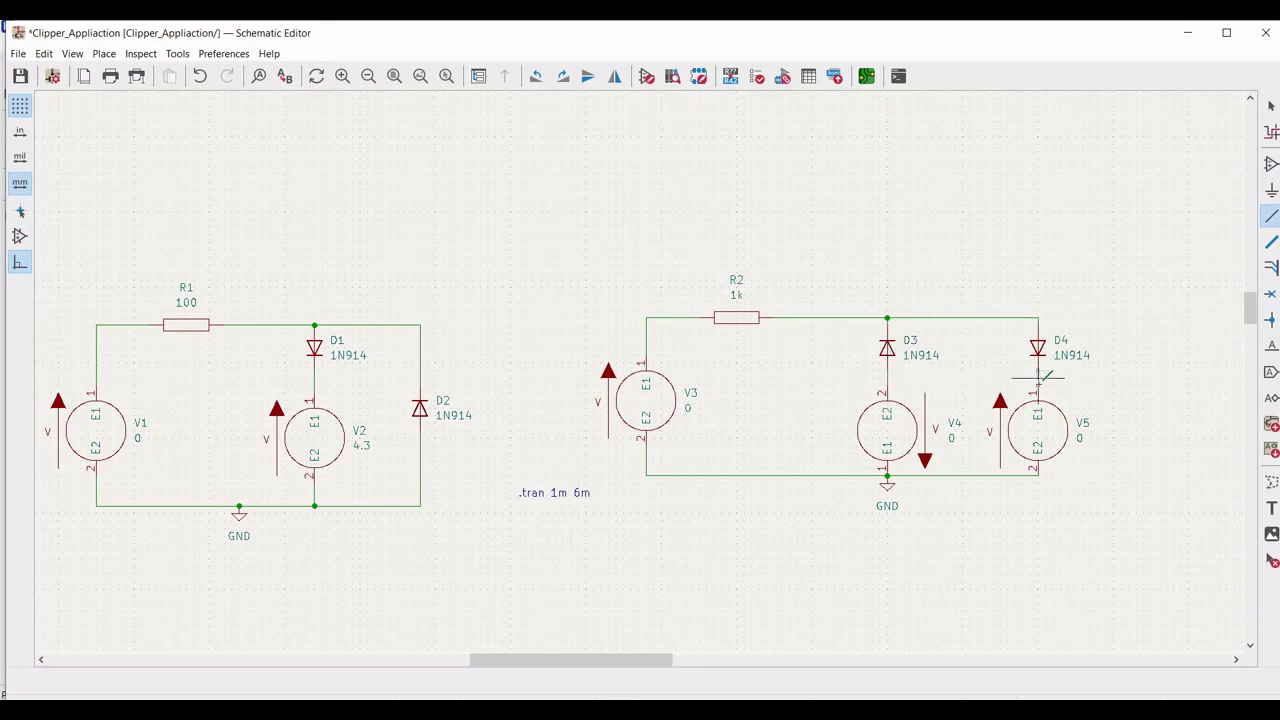
pyautogui.click(1038, 388)
pyautogui.press('Escape')
pyautogui.hotkey('ctrl', 's')
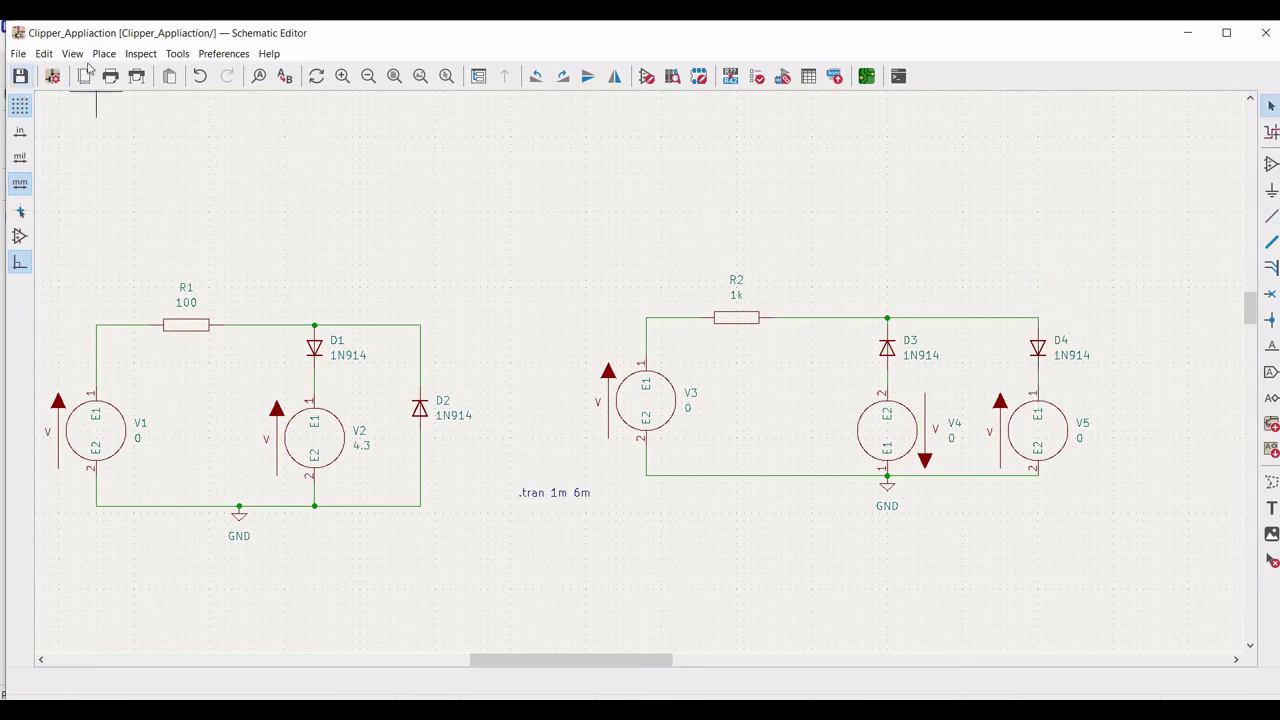
# Open the Spice simulator for the schematic and run the transient simulation.
pyautogui.click(140, 54)
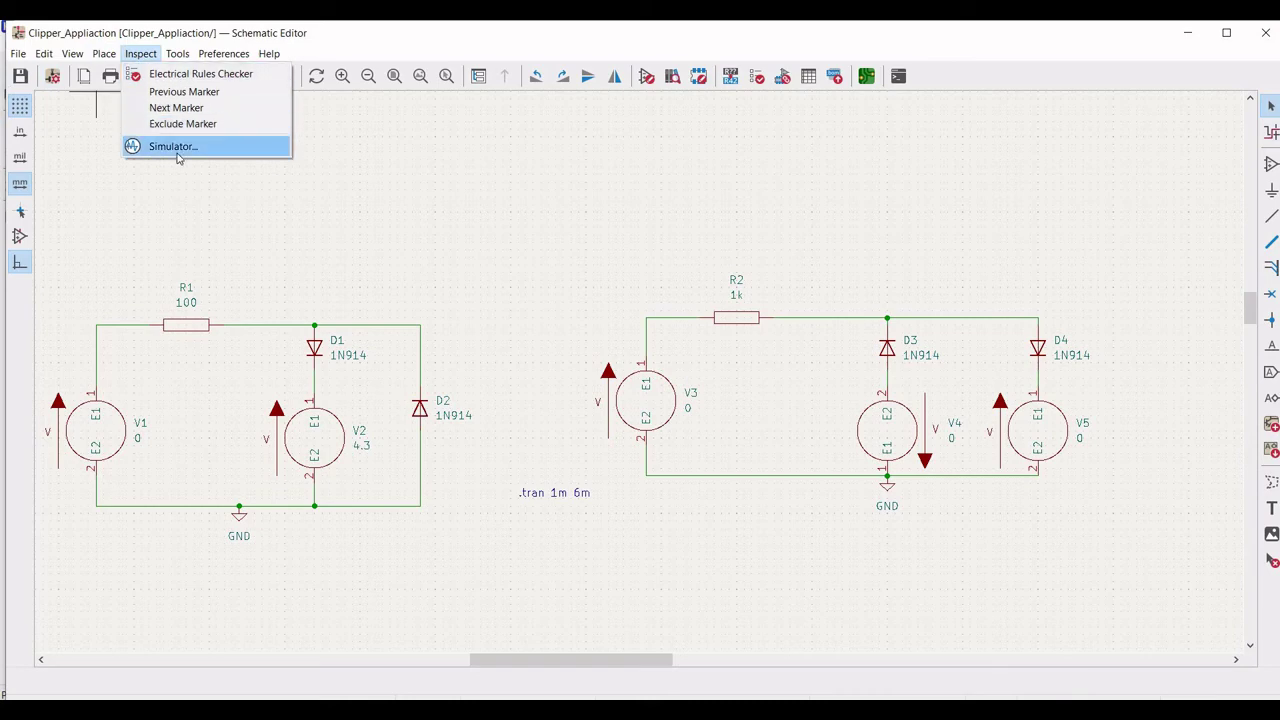
pyautogui.click(176, 147)
pyautogui.click(81, 80)
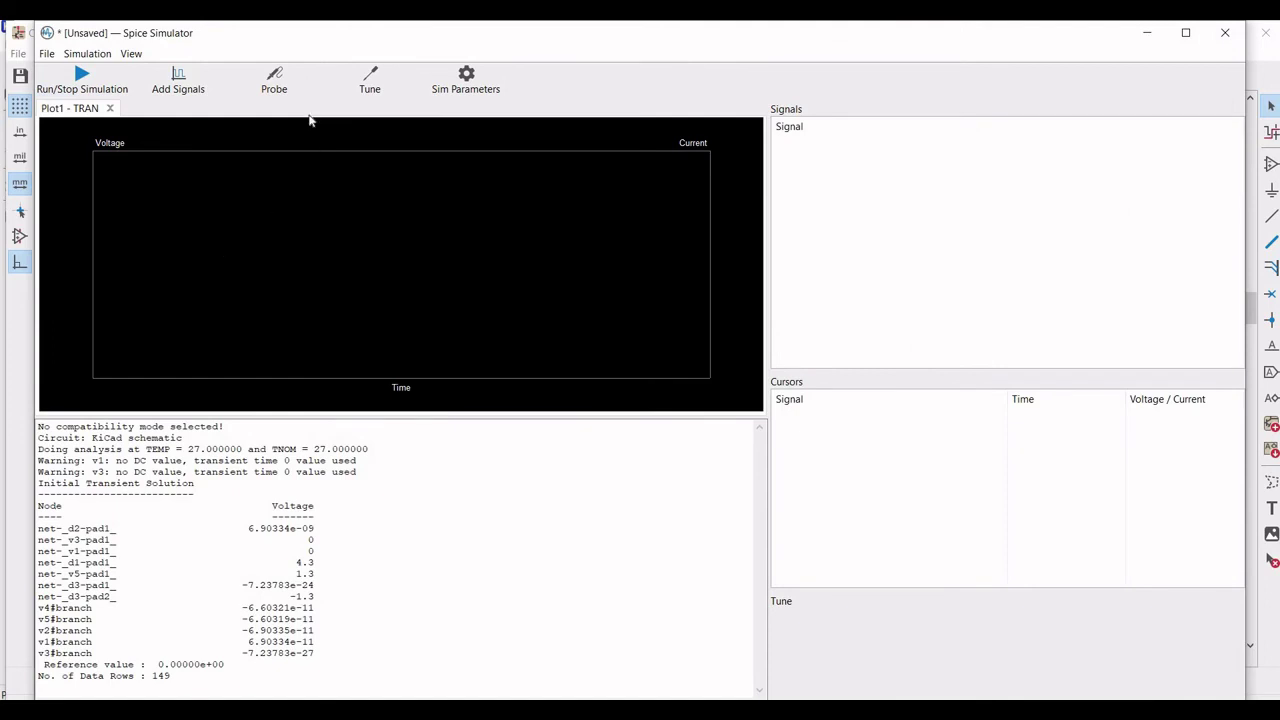
# Probe the first circuit's input net at V1 and its output net at D2 to plot both voltages.
pyautogui.click(276, 79)
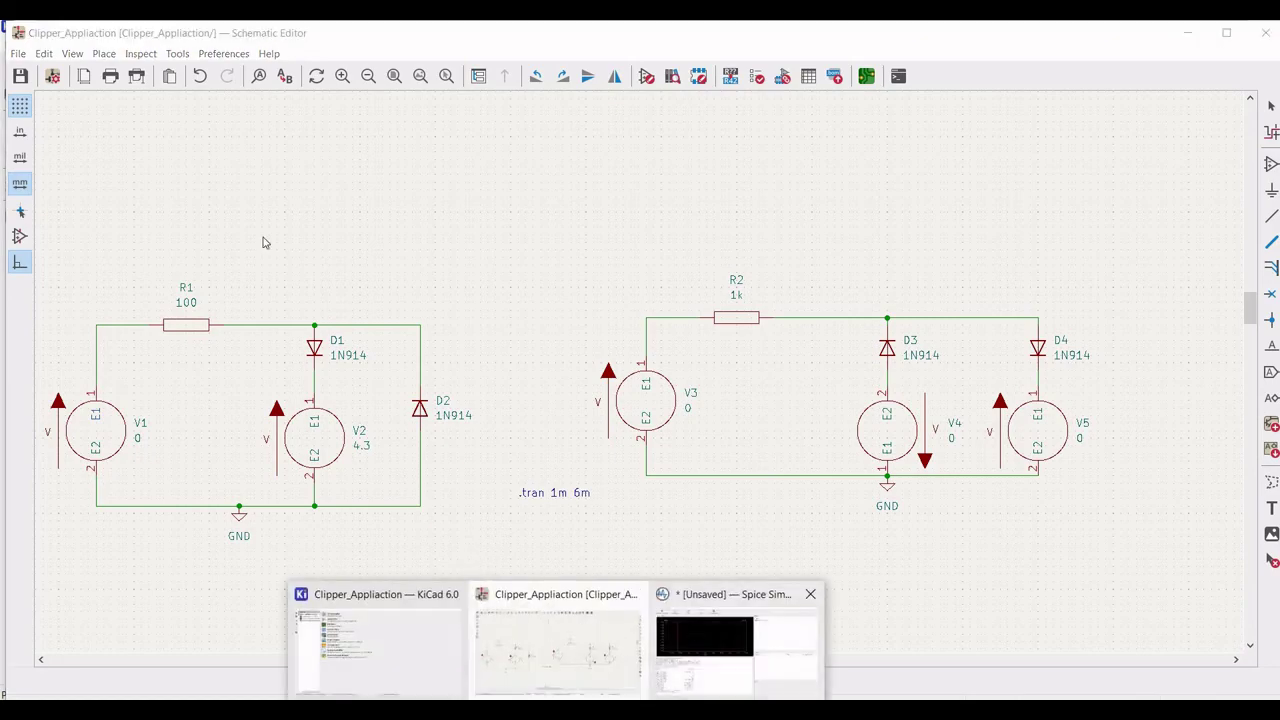
pyautogui.click(734, 630)
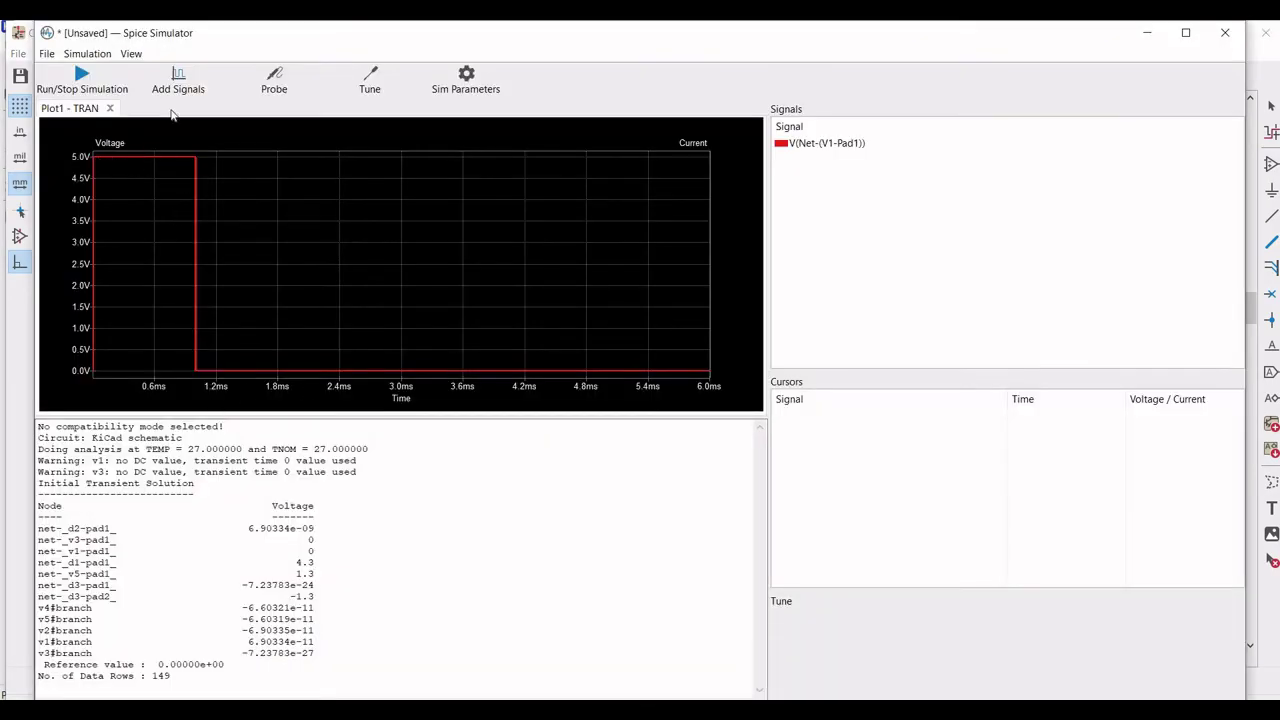
pyautogui.click(178, 80)
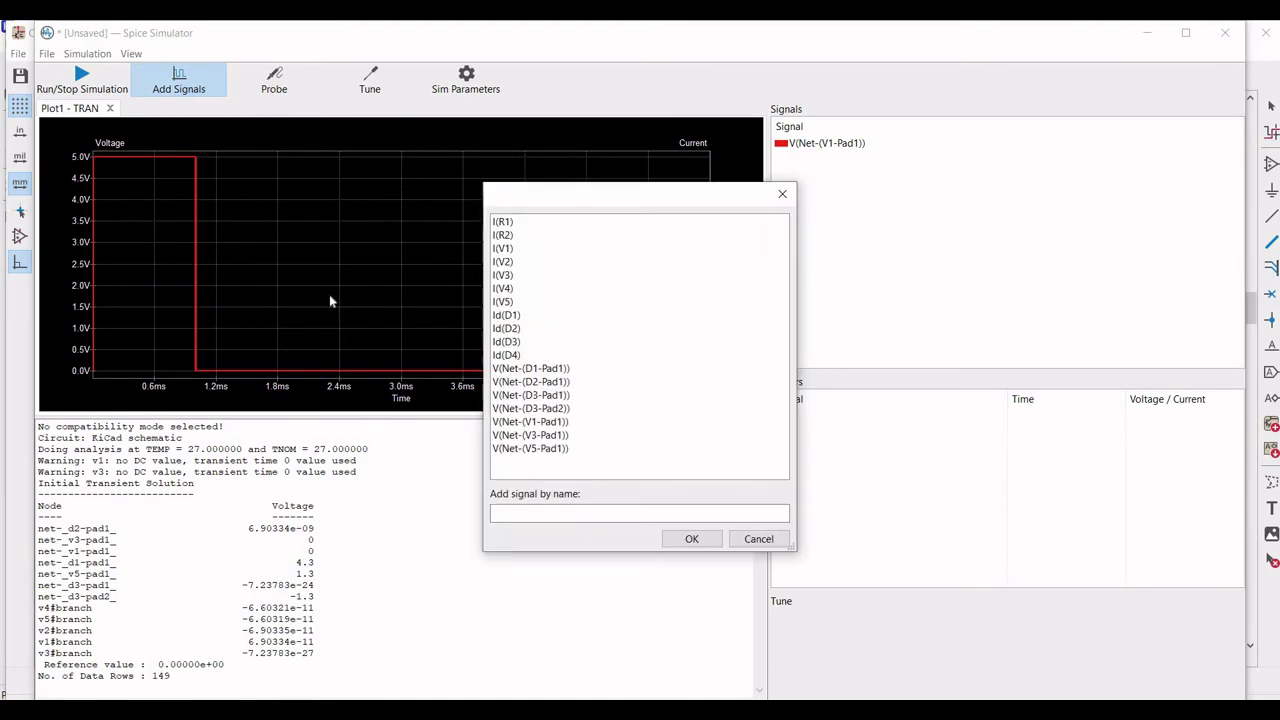
pyautogui.click(783, 195)
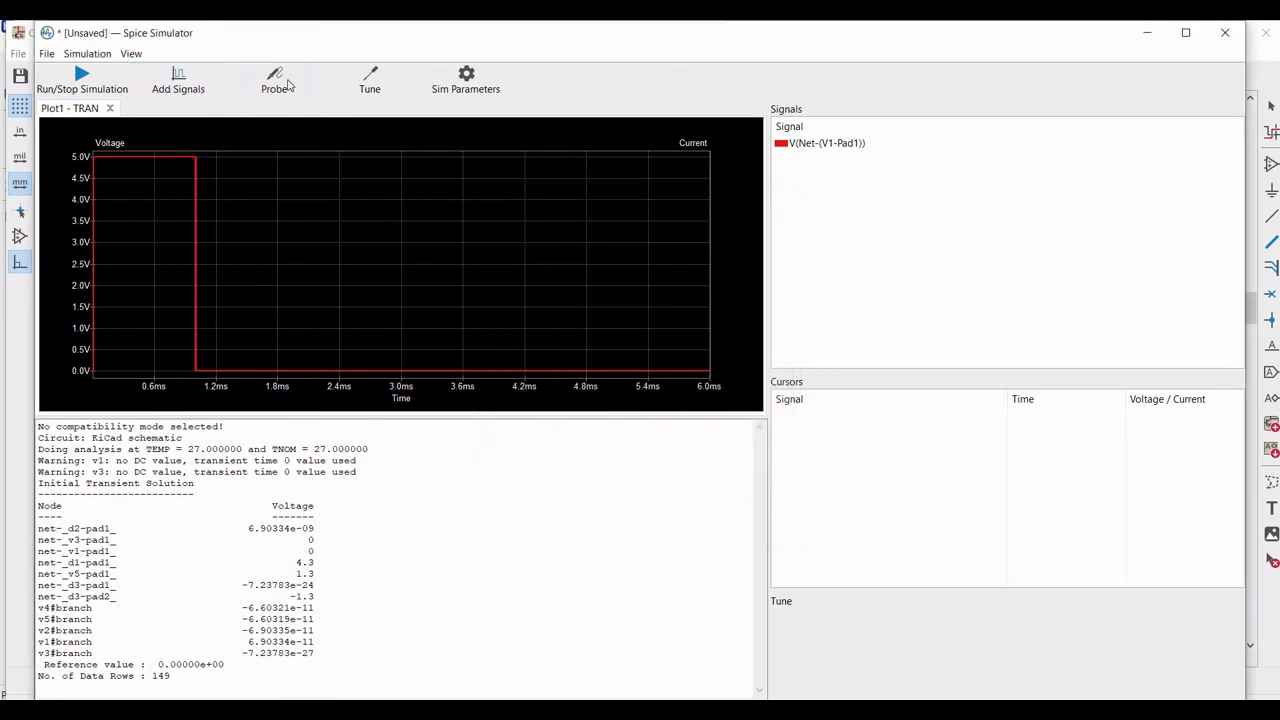
pyautogui.click(274, 80)
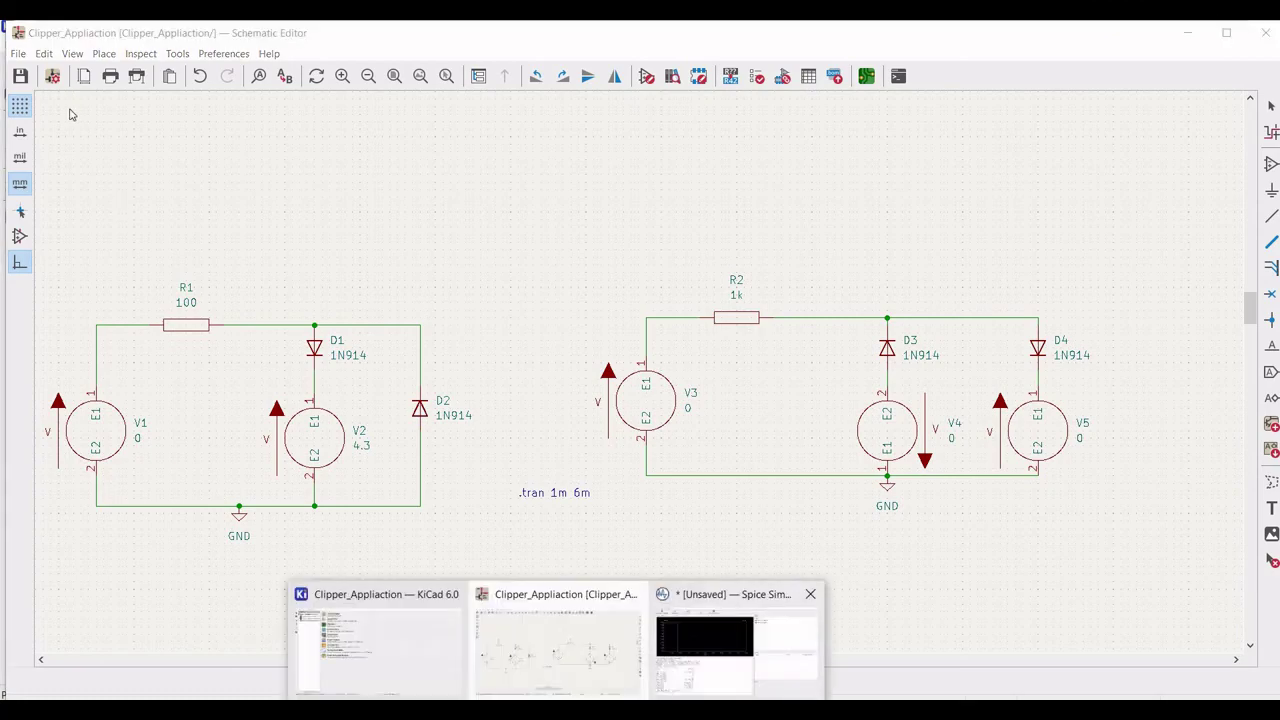
pyautogui.click(735, 640)
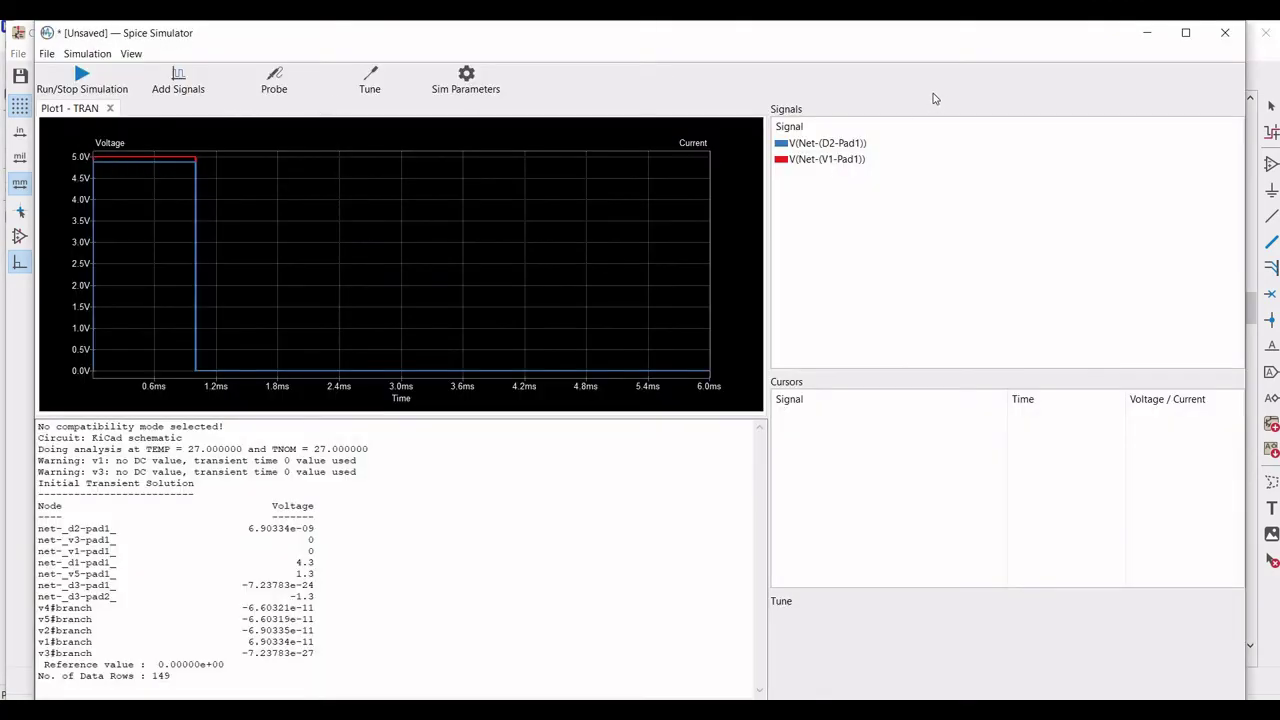
# Replace the plotted V1 and D2 signals with probes on the second circuit's input net at V3 and output net at D3.
pyautogui.doubleClick(822, 160)
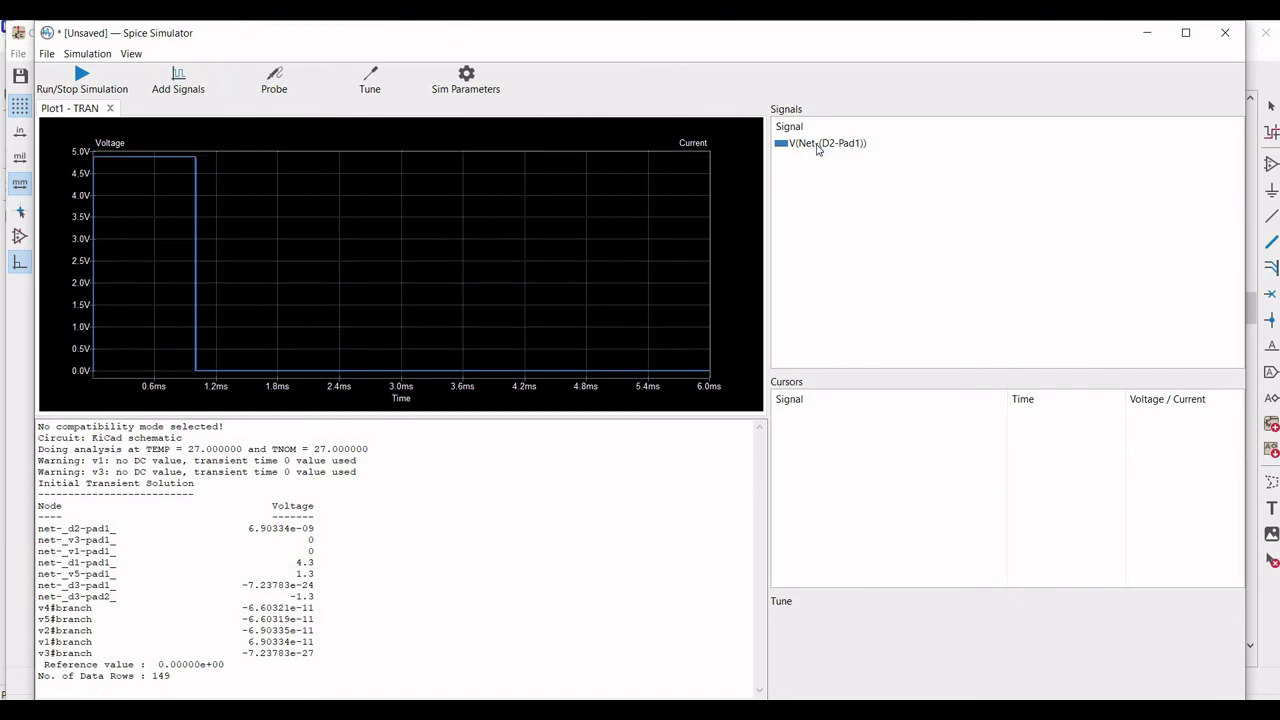
pyautogui.press('Delete')
pyautogui.click(306, 96)
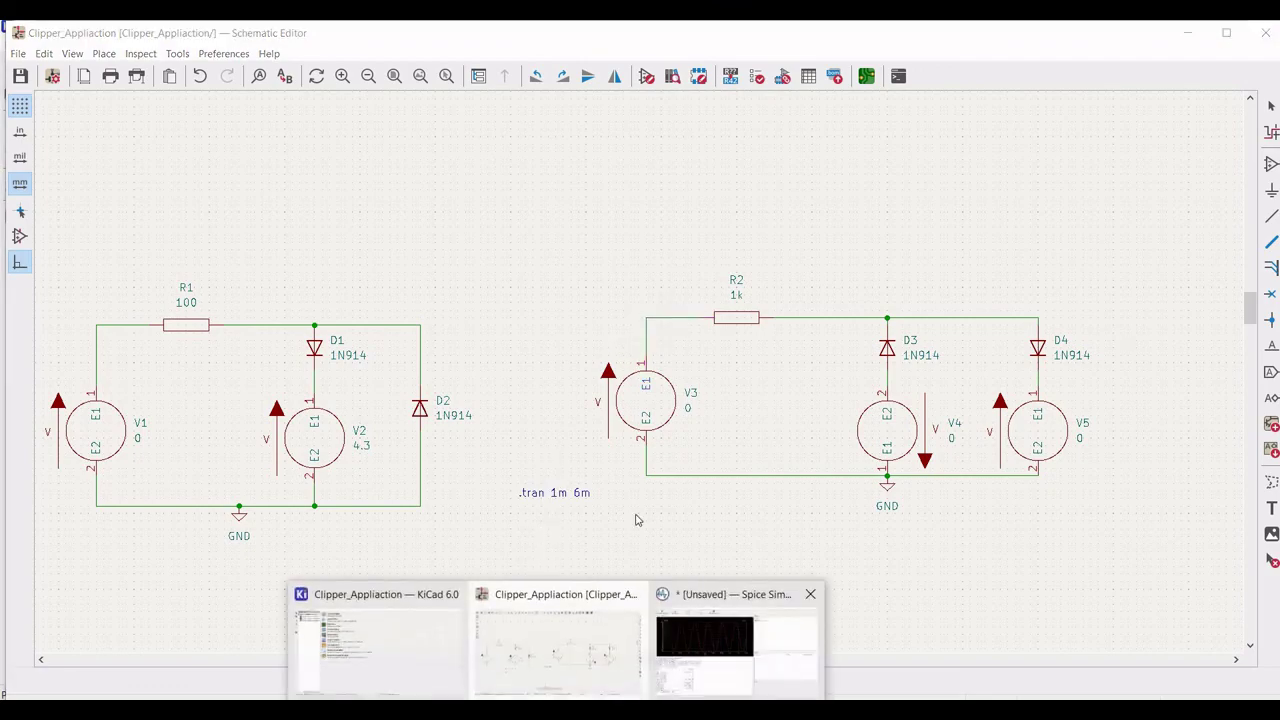
pyautogui.click(737, 640)
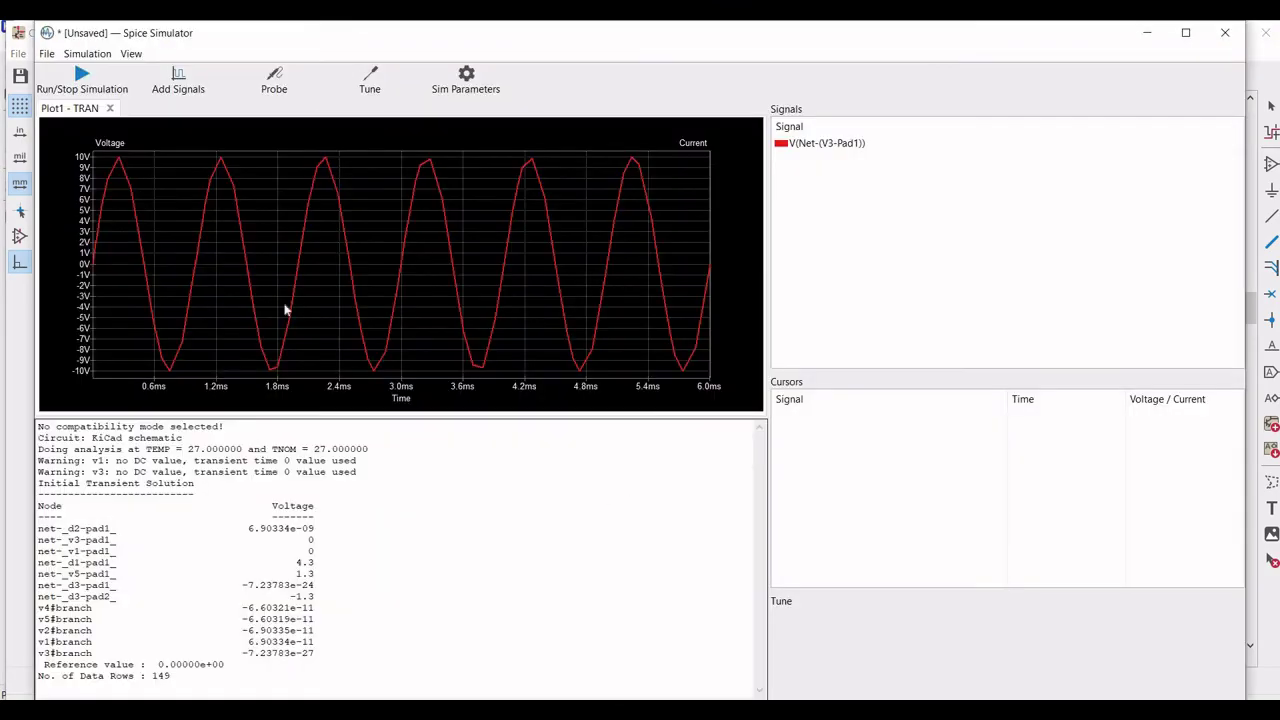
pyautogui.click(273, 80)
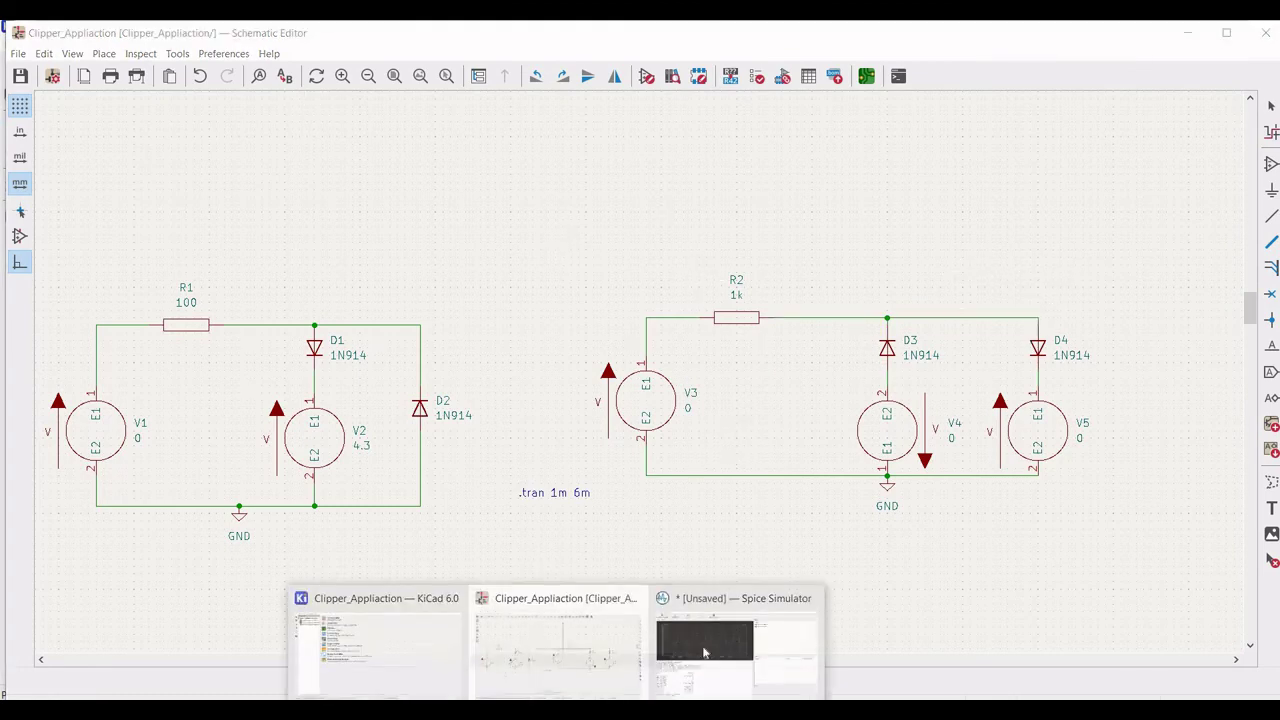
pyautogui.click(737, 640)
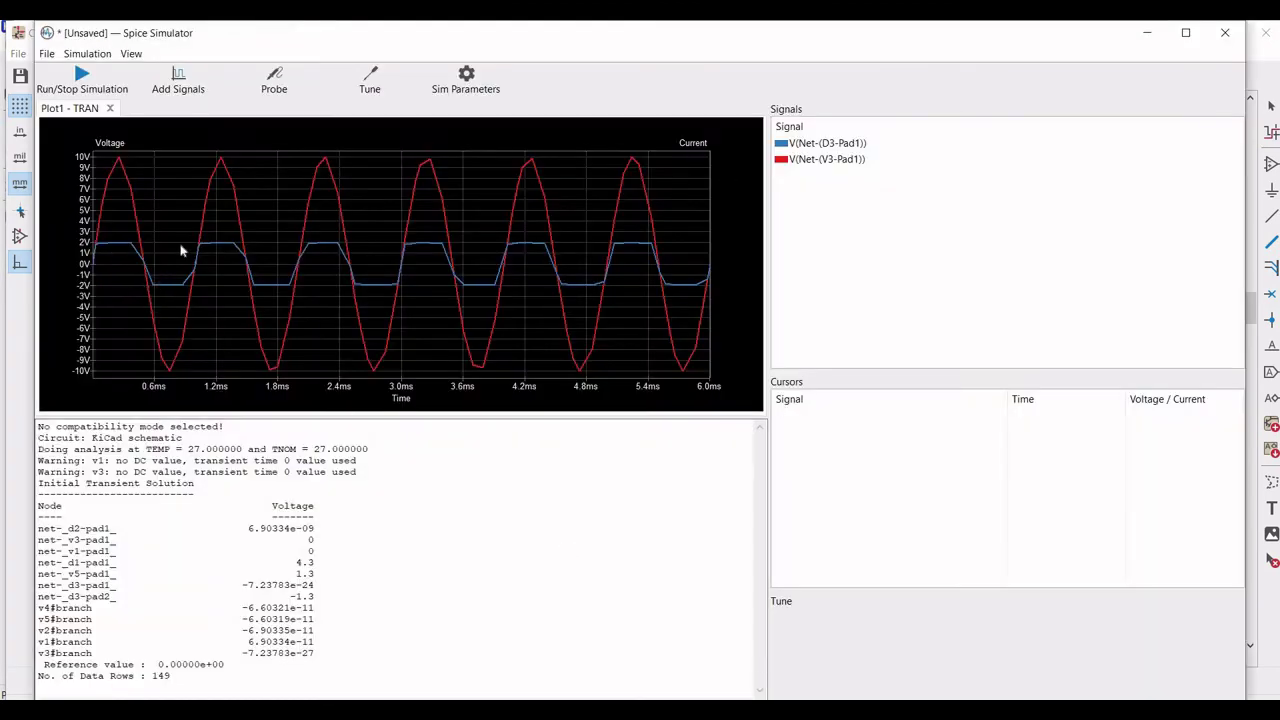